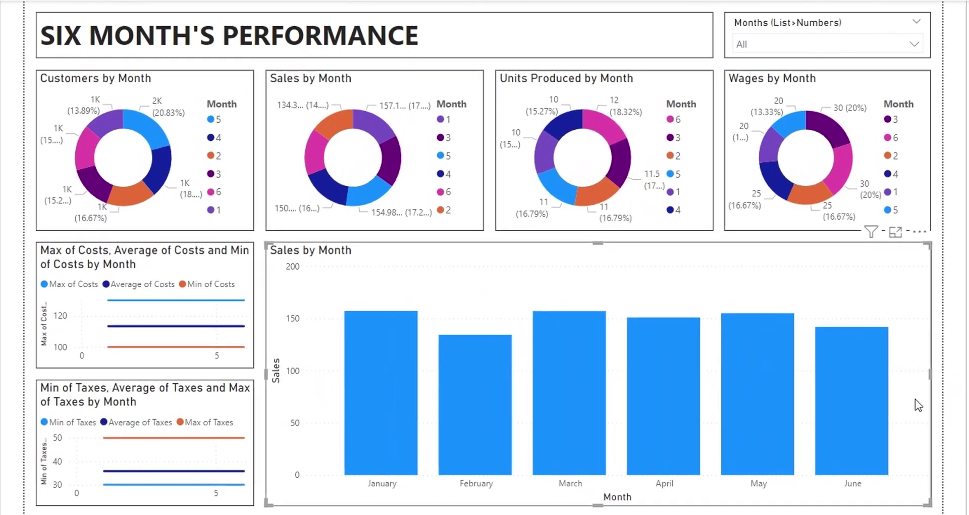
- Cross-highlight several months from the Customers by Month donut, then clear the selection
click(155, 121)
click(111, 196)
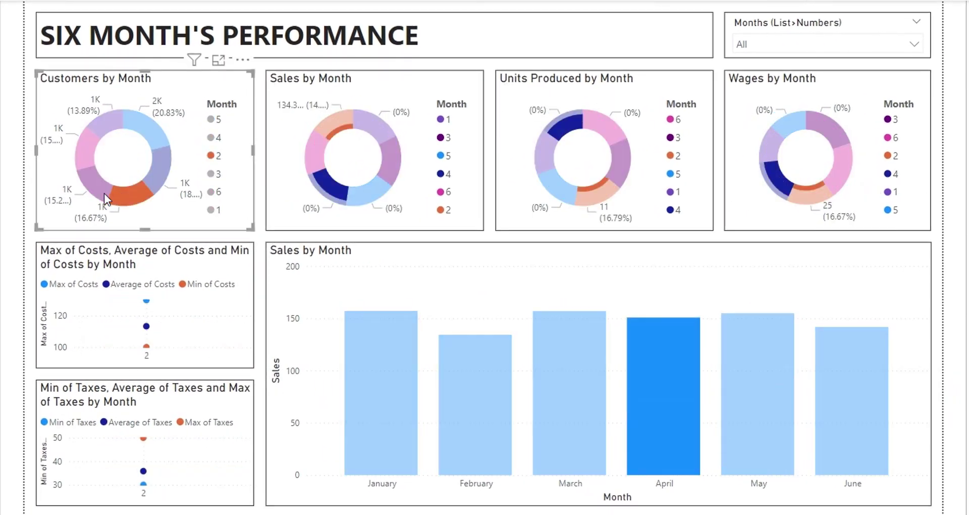
click(96, 180)
click(92, 159)
click(104, 119)
- Cross-highlight months 6, 4, 5, 3 and January from the Sales by Month donut
click(104, 120)
click(385, 120)
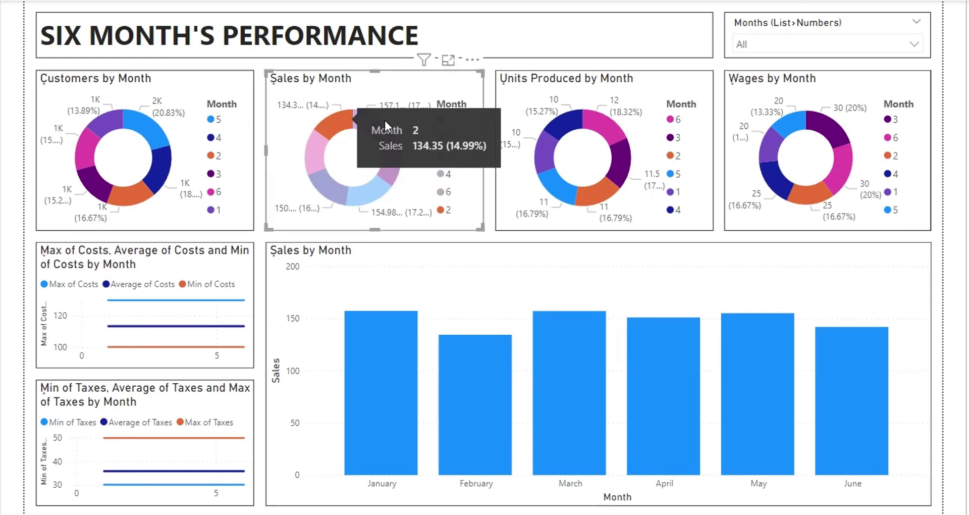
click(314, 150)
click(330, 186)
click(359, 190)
click(391, 167)
click(377, 131)
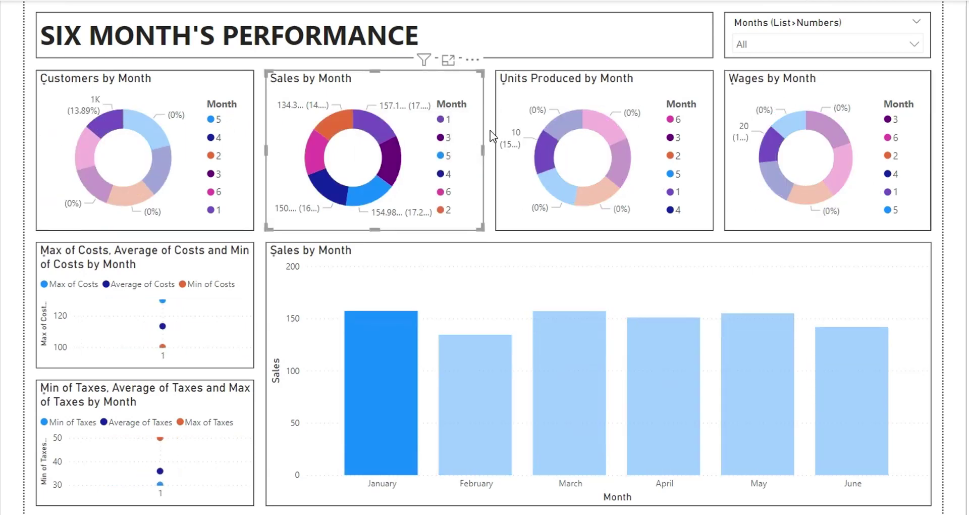
- Cross-highlight several months, ending on April, from the Units Produced by Month donut
click(543, 152)
click(551, 186)
click(593, 194)
click(615, 170)
click(608, 127)
click(574, 121)
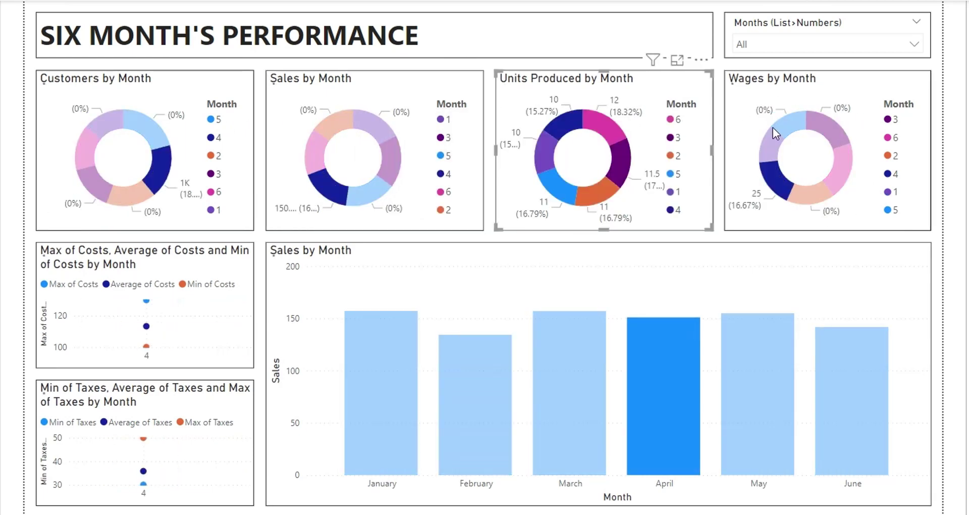
- Cross-highlight months from the Wages by Month donut, finishing with April and May
click(773, 127)
click(822, 130)
click(841, 161)
click(806, 195)
click(767, 162)
click(767, 161)
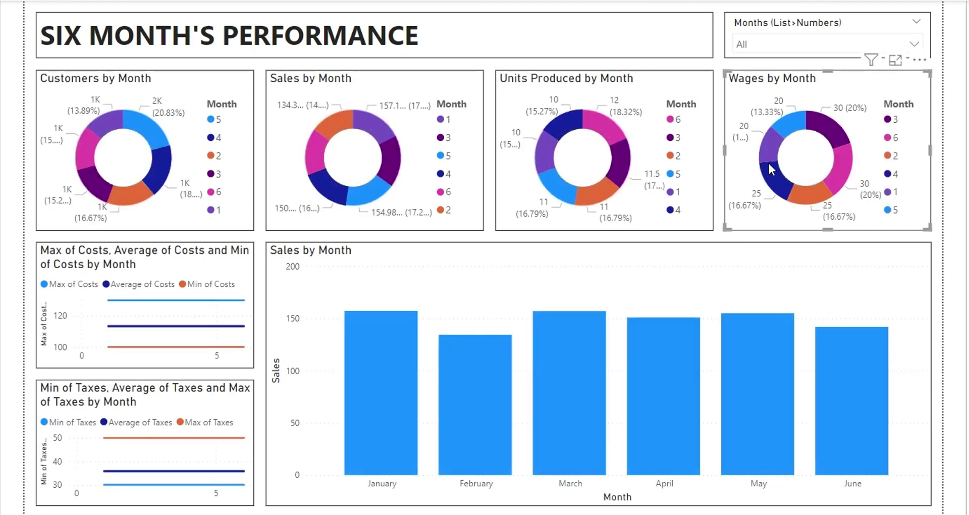
click(768, 162)
click(787, 124)
click(787, 124)
- Highlight month 5 on the Costs line chart and April on the Sales column chart, then clear
click(228, 303)
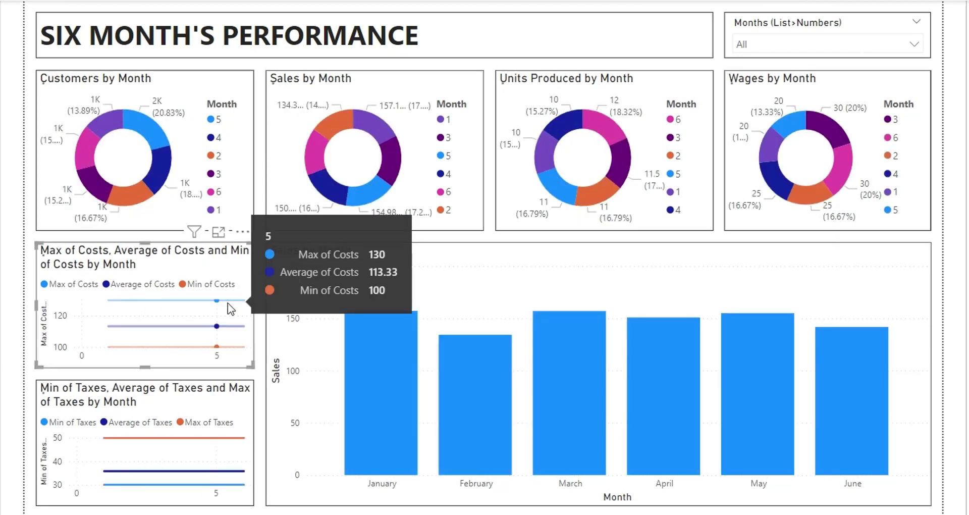
click(229, 327)
click(661, 371)
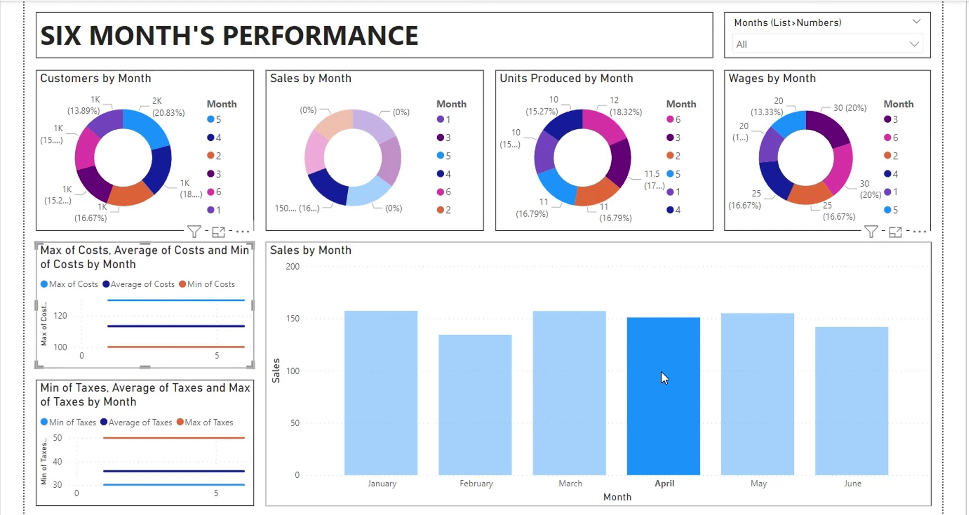
click(661, 371)
click(952, 366)
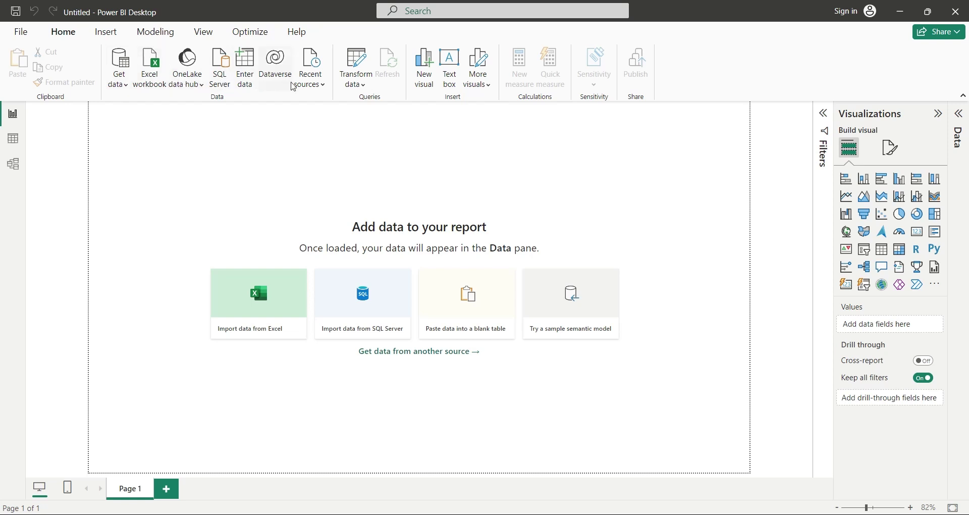
- Create an Enter Data table with two columns named Month and Wages
click(244, 77)
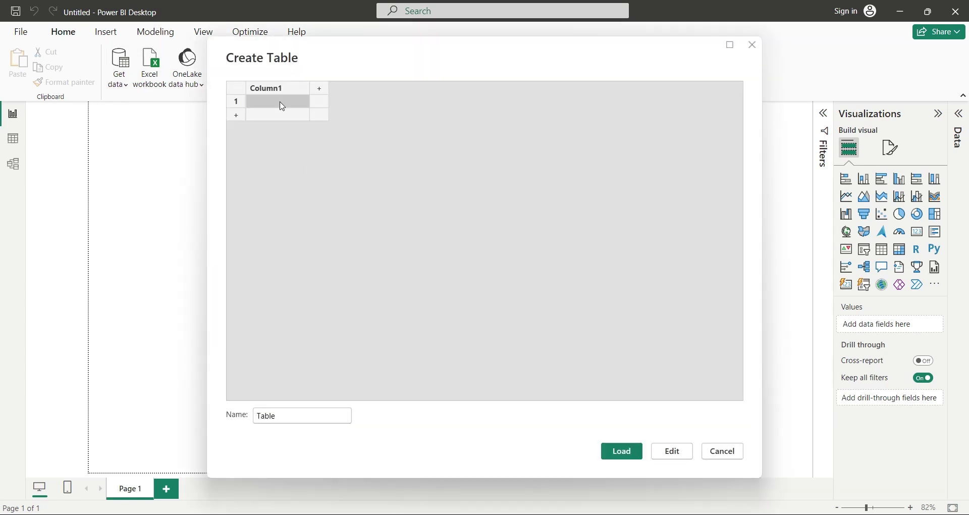
double_click(281, 92)
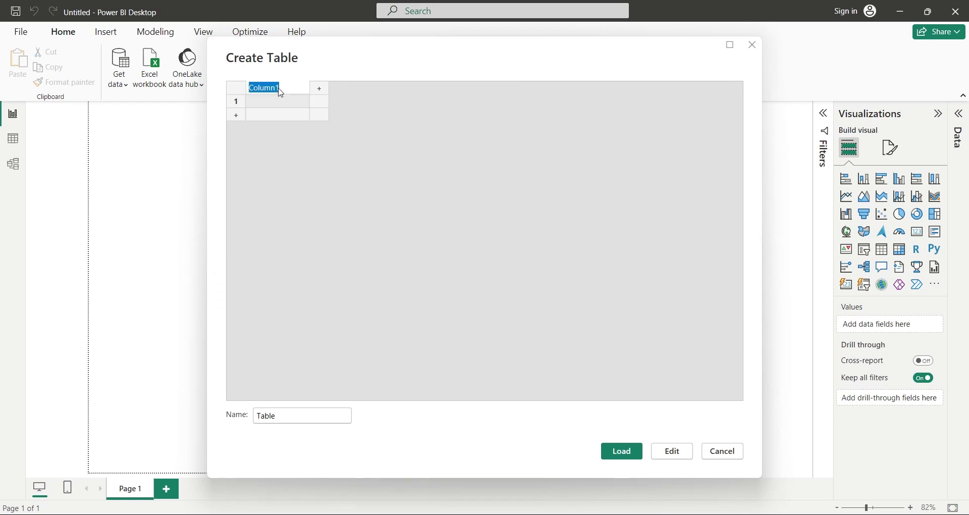
text(Month)
key(Tab)
text(W)
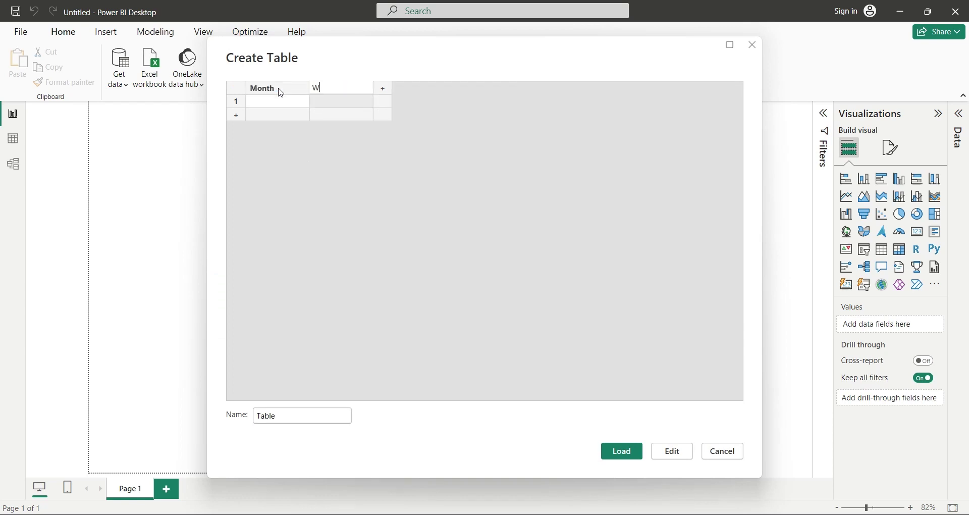
text(ages)
key(Return)
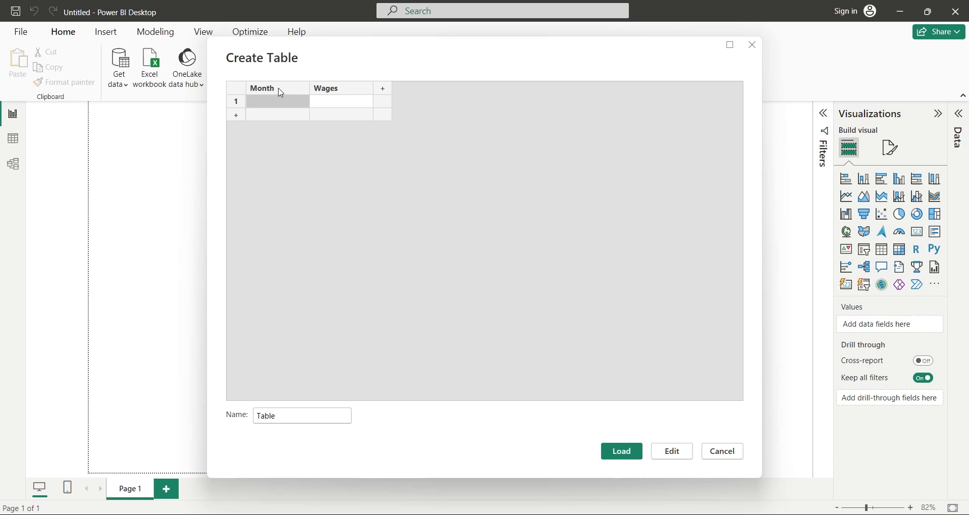
- Fill the Month column with the values 1 through 6
text(1)
key(Return)
text(2)
key(Return)
text(3)
key(Return)
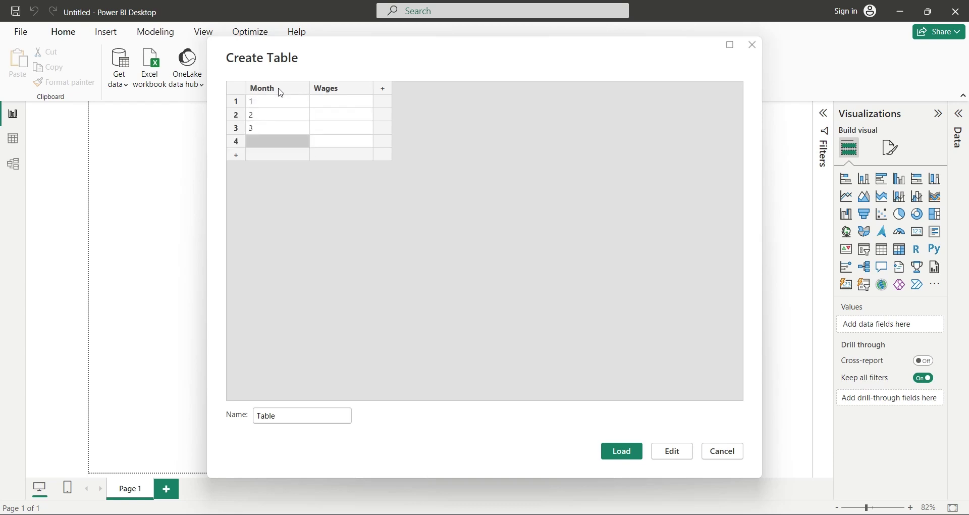
text(4)
key(Return)
text(5)
key(Return)
text(6)
key(Up)
key(Up)
key(Up)
key(Up)
key(Up)
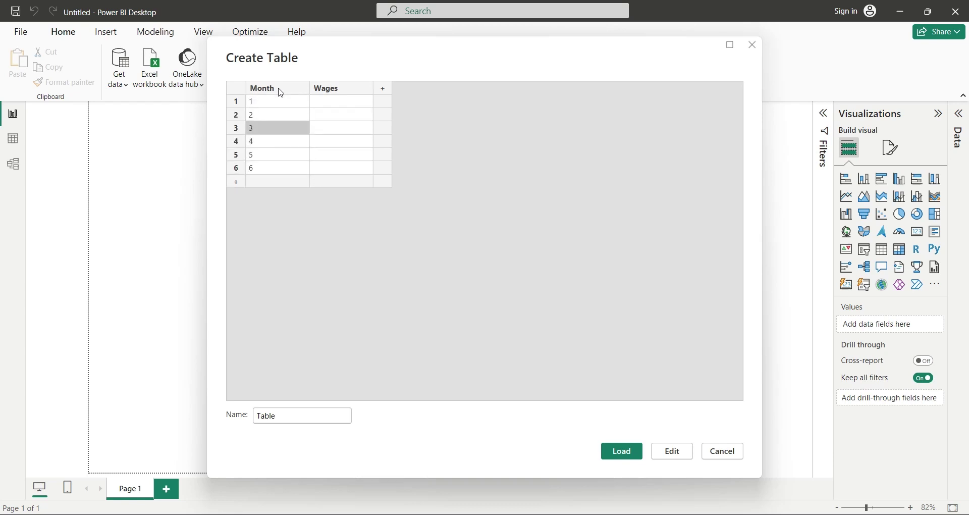
- Enter wages 20, 25, 30, 25, 20 and 30 in the Wages column
key(Right)
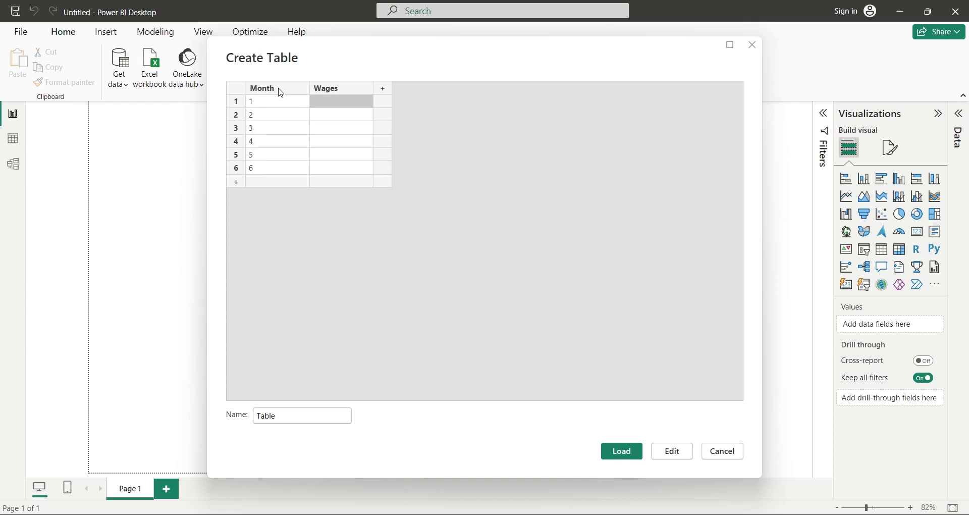
text(20)
key(Return)
text(25)
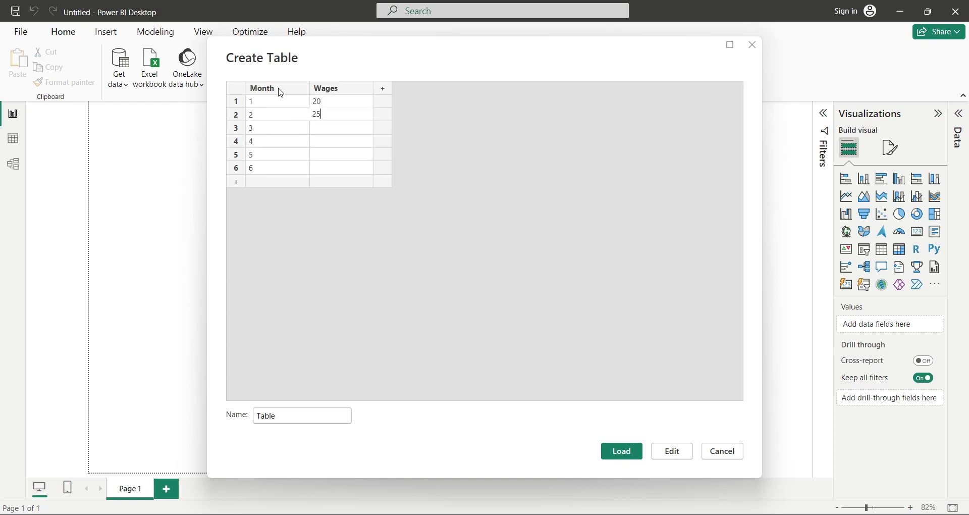
key(Return)
text(30)
key(Return)
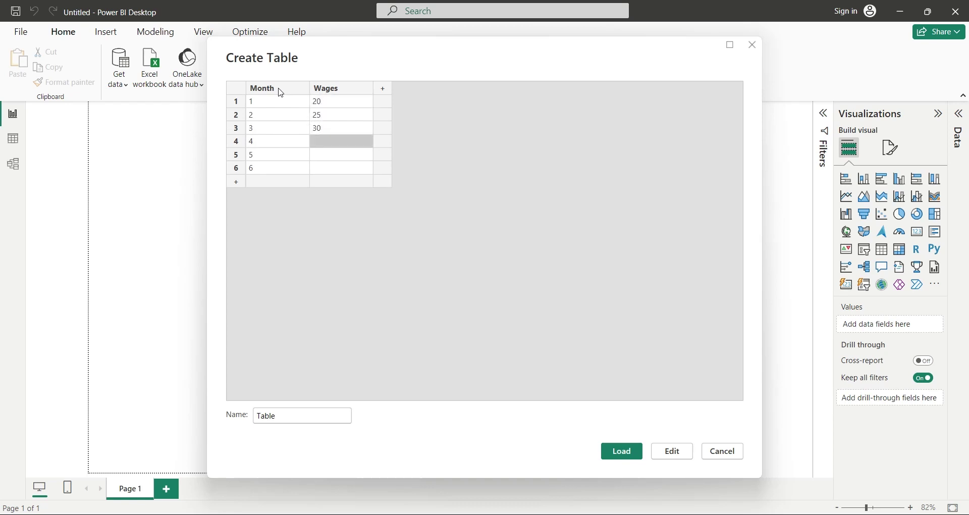
text(25)
key(Return)
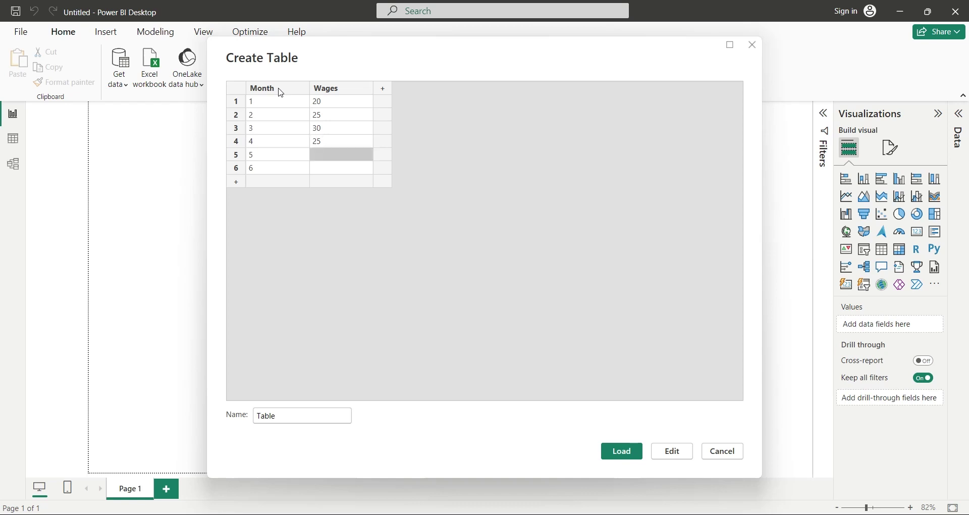
text(20)
key(Return)
text(3)
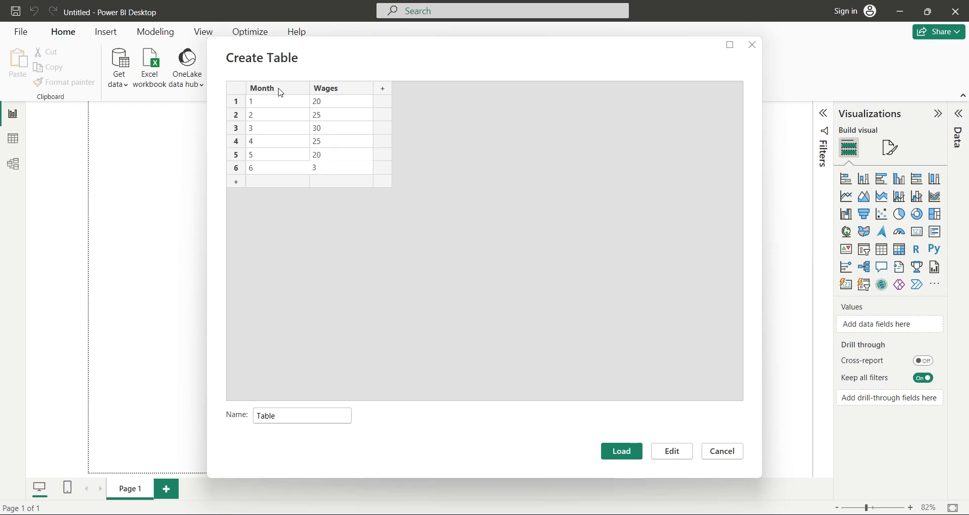
text(0)
click(291, 117)
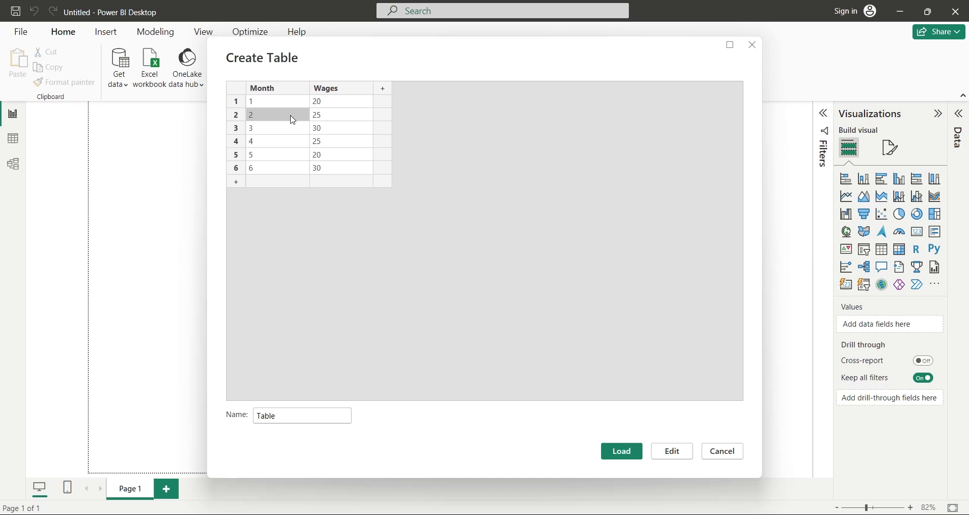
- Name the table 'Wages (Enter Data)'
click(294, 418)
double_click(295, 418)
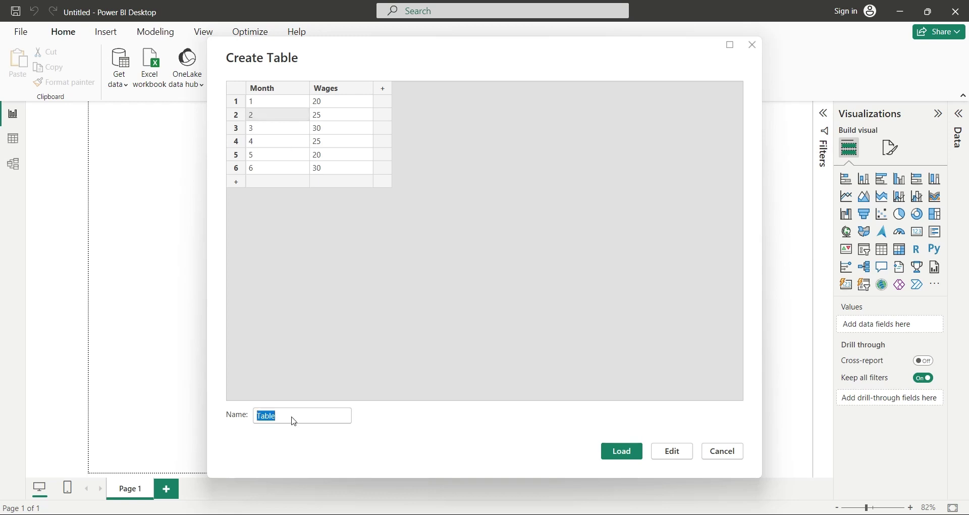
text(Wages )
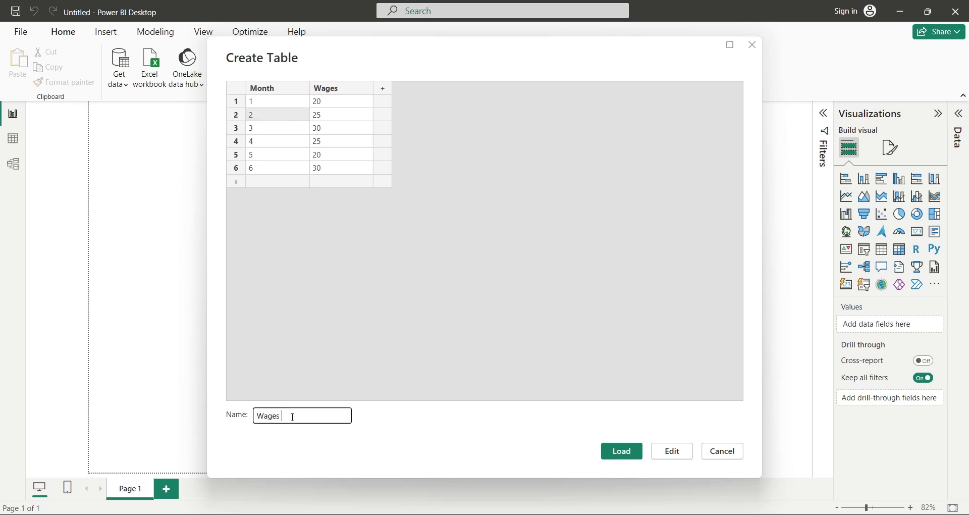
text((Enter Data))
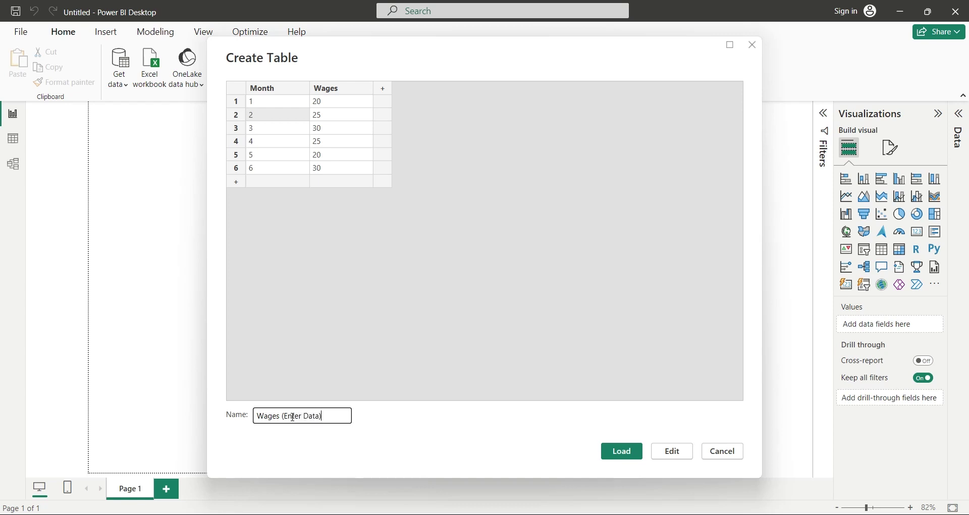
- Load the Wages table and open its query in Power Query Editor
click(621, 455)
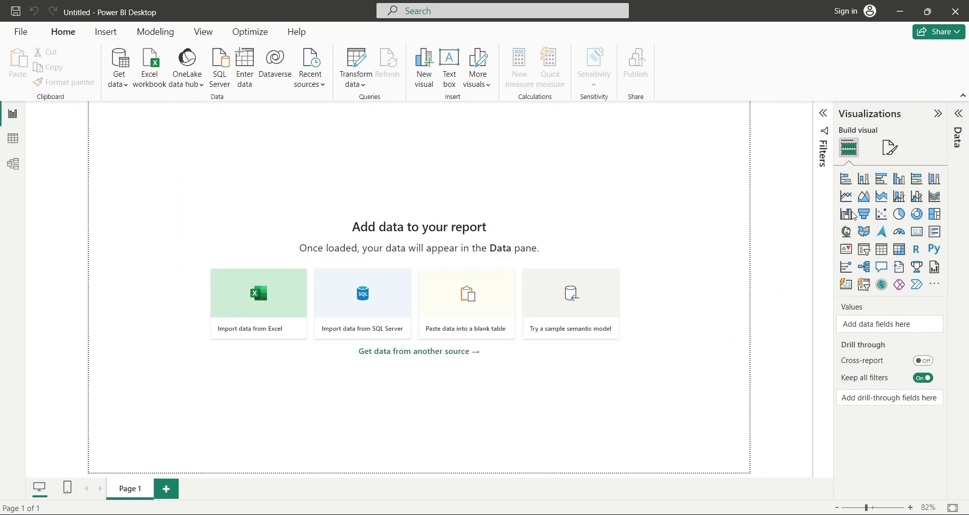
click(956, 134)
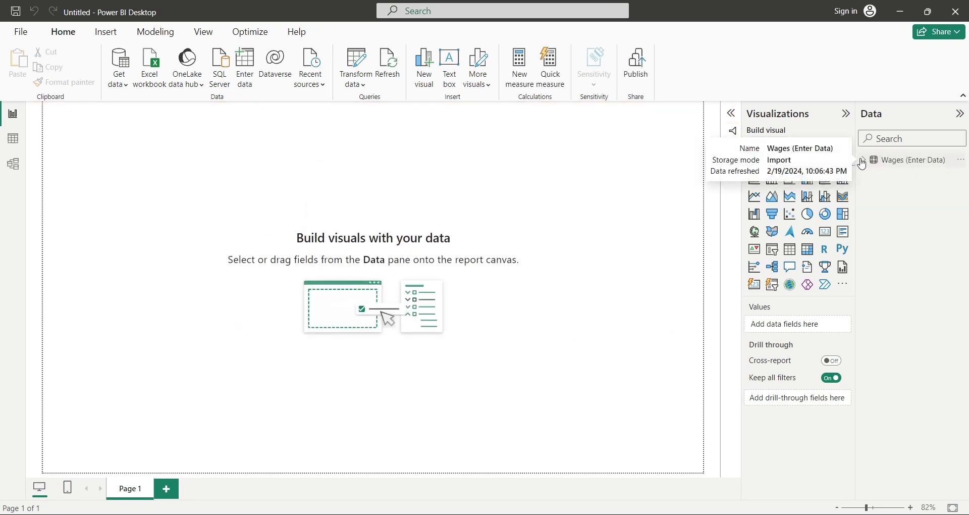
click(864, 161)
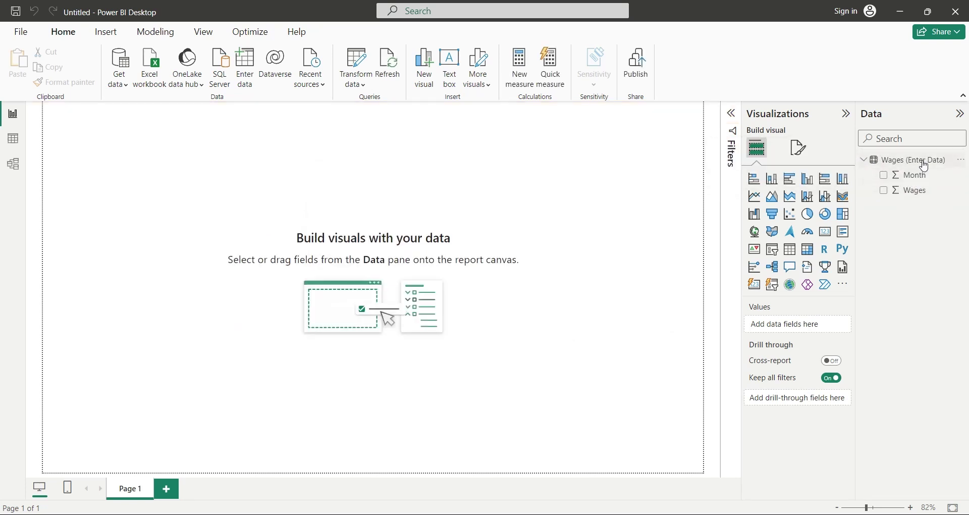
click(962, 161)
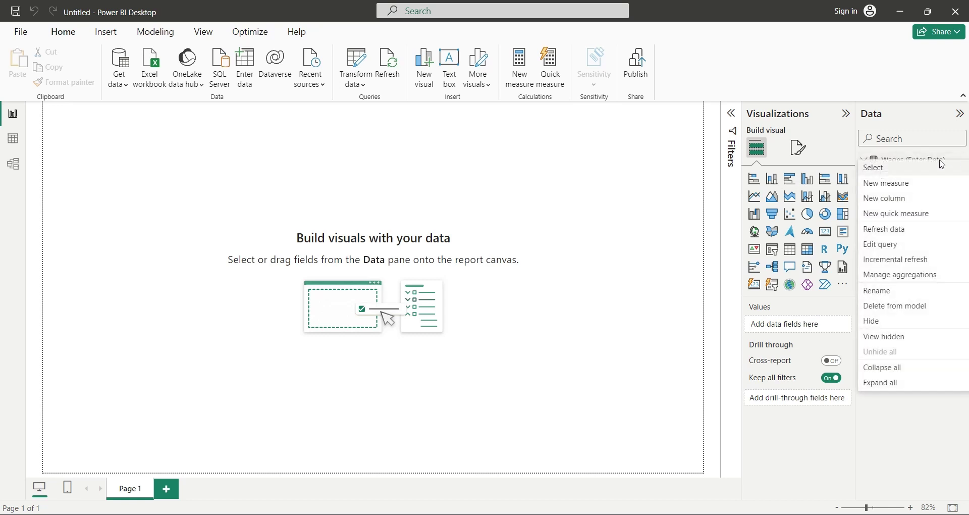
click(896, 247)
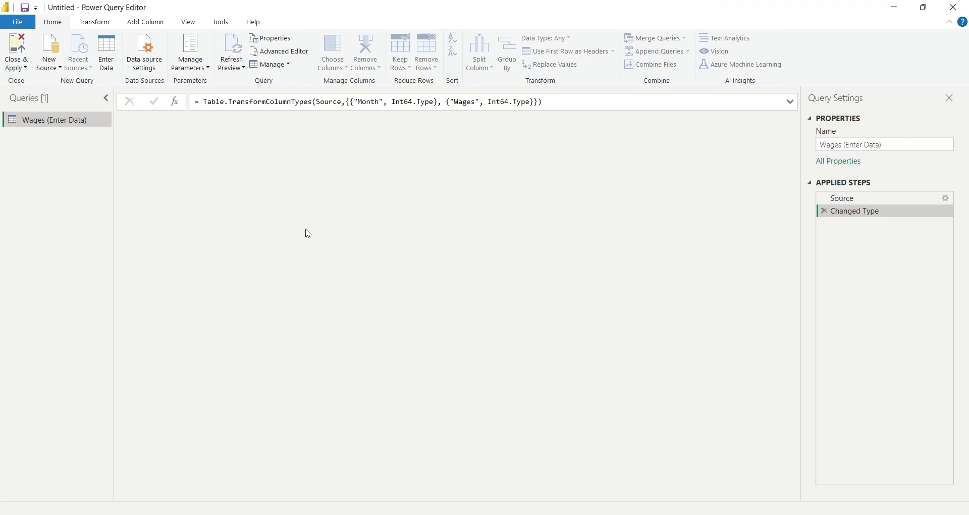
- Show the Source step formula, selecting Binary.FromText and the base64 data string
click(790, 102)
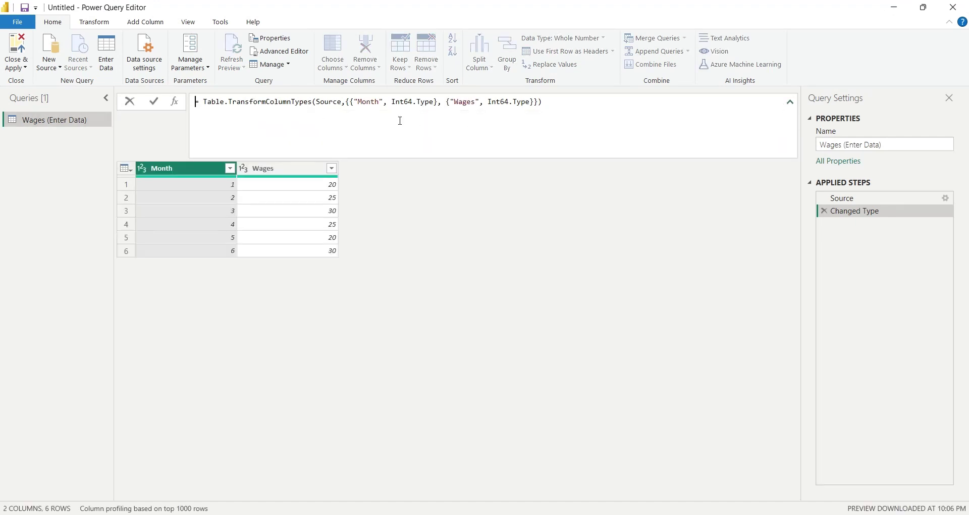
click(846, 201)
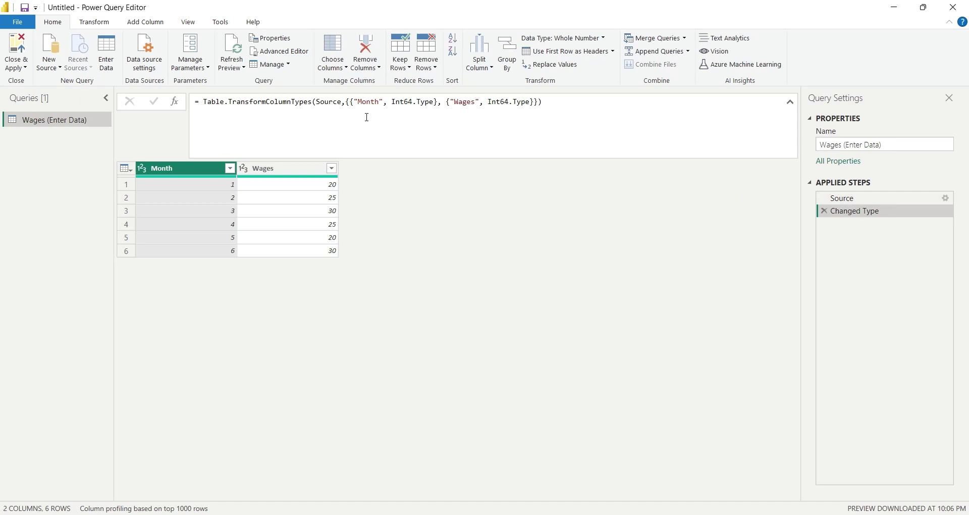
click(843, 199)
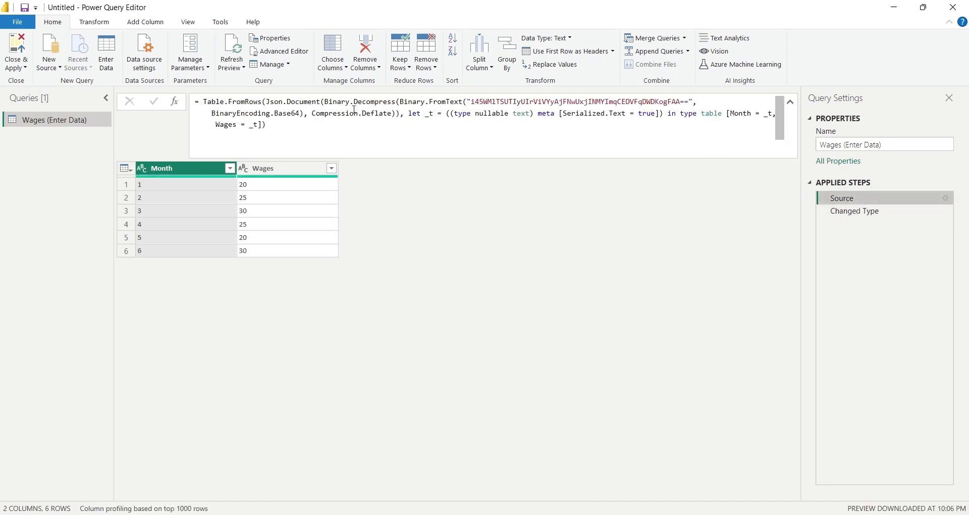
drag(325, 101, 463, 107)
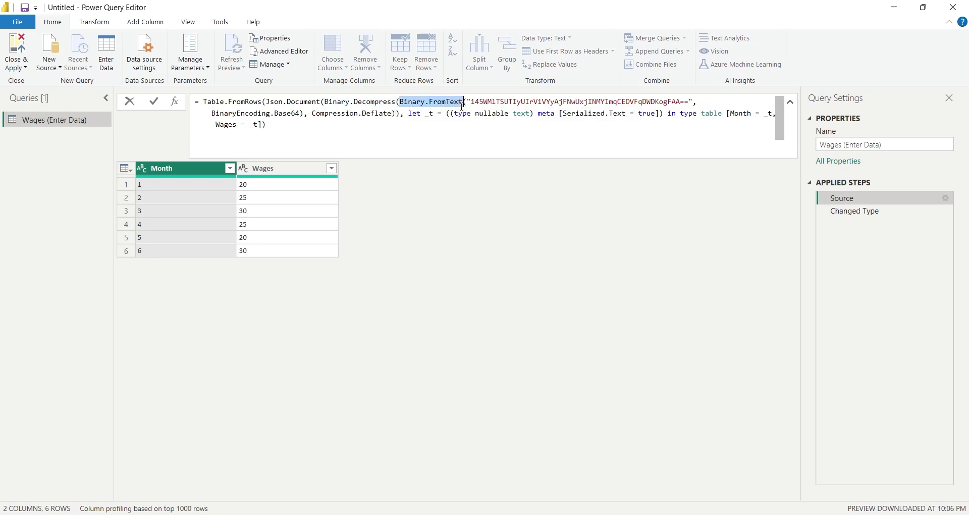
click(480, 101)
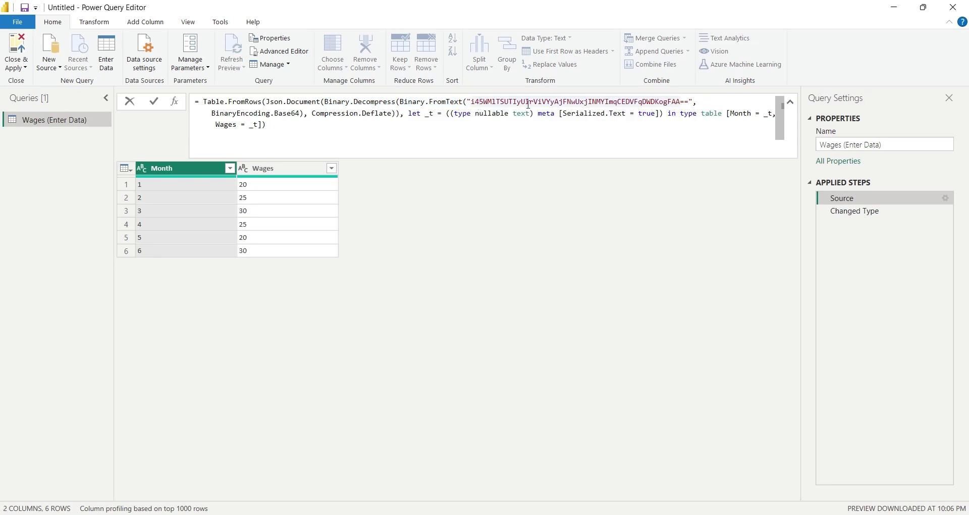
drag(689, 102, 471, 102)
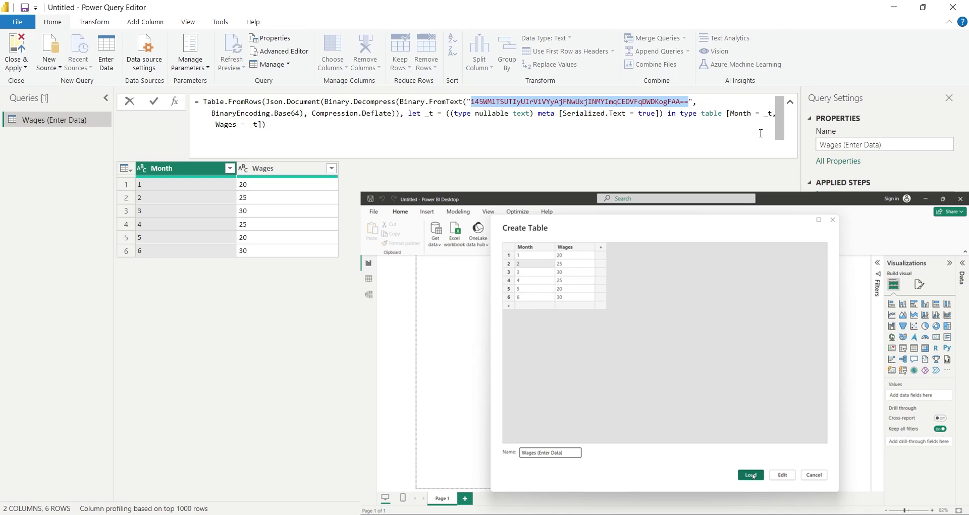
- Start a new blank query with the formula ={100,120,130,110,100,120}
key(Escape)
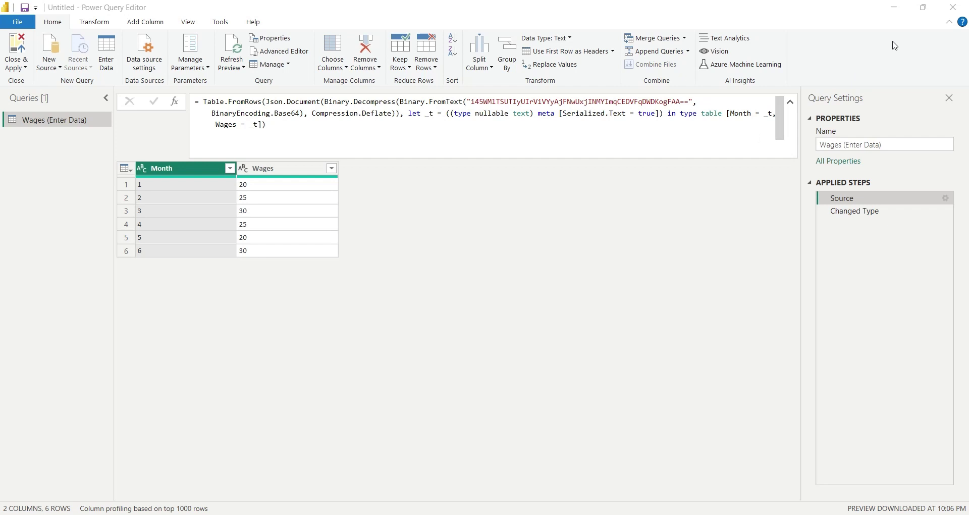
click(951, 7)
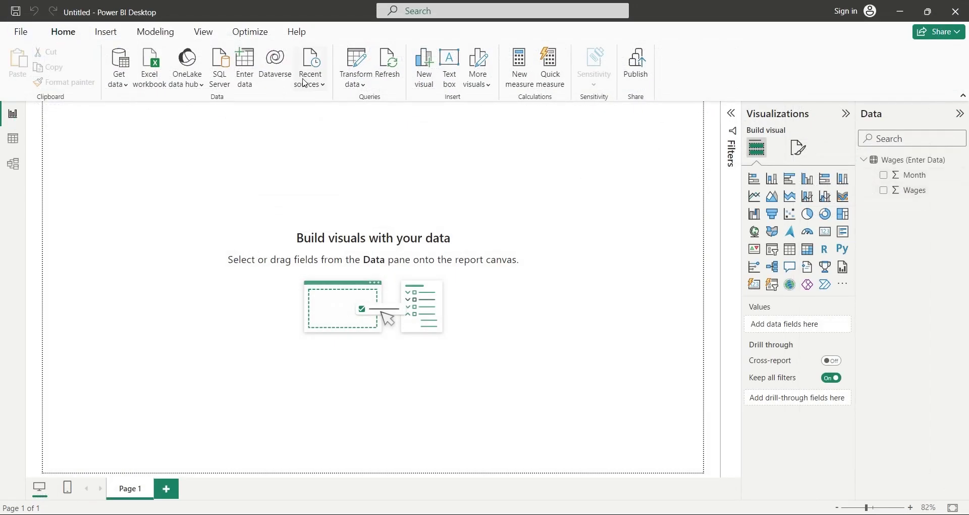
click(120, 85)
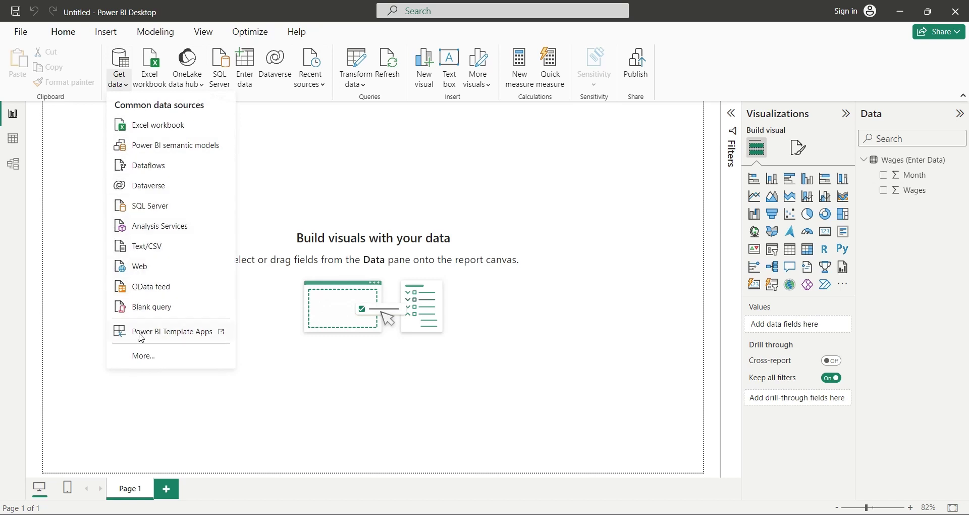
click(144, 308)
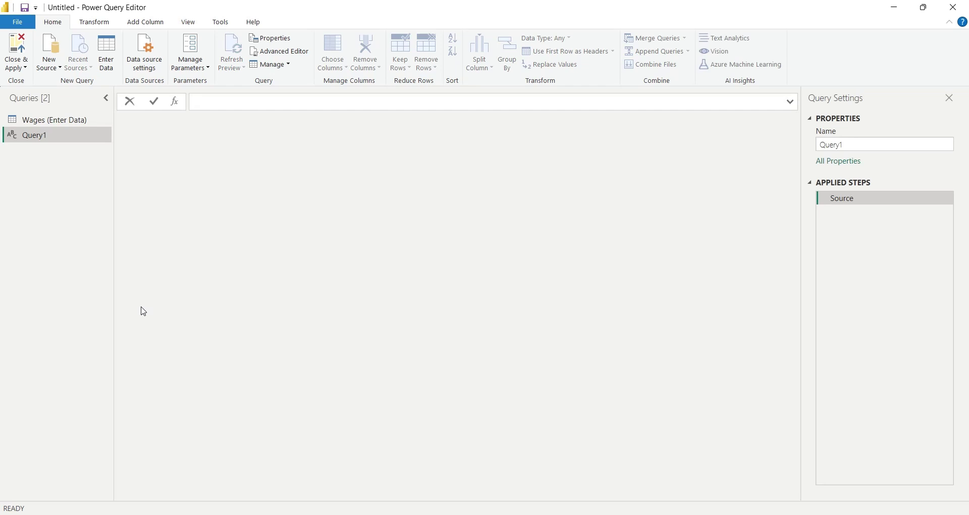
text(=)
text({})
text(100)
text(,)
text(120)
text(,)
text(130)
text(,)
text(110)
text(,)
text(100)
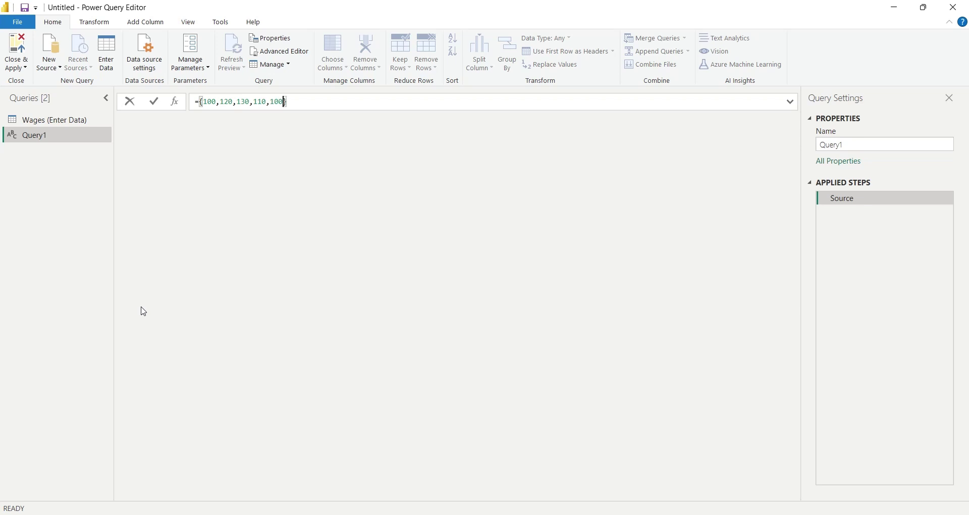
text(,120)
- Commit the list formula and rename Query1 to 'Costs (List)'
click(153, 102)
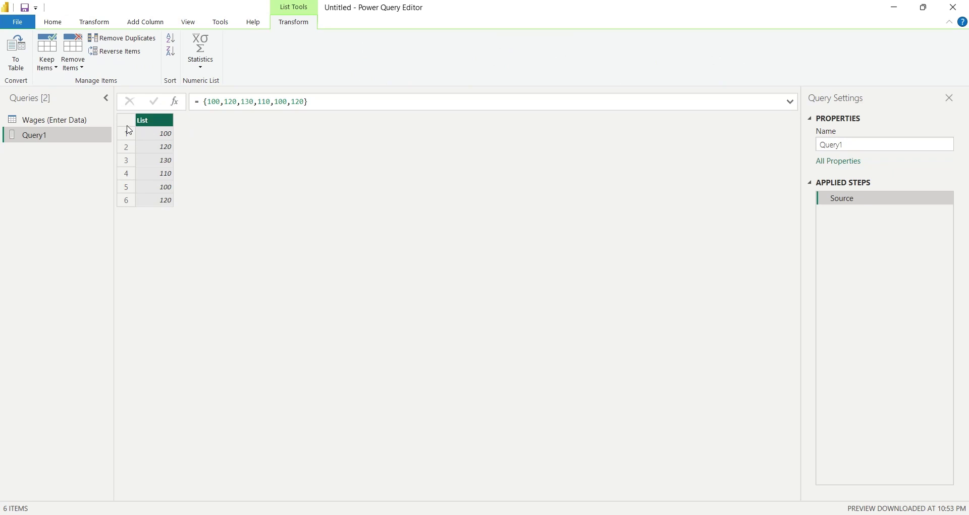
double_click(69, 135)
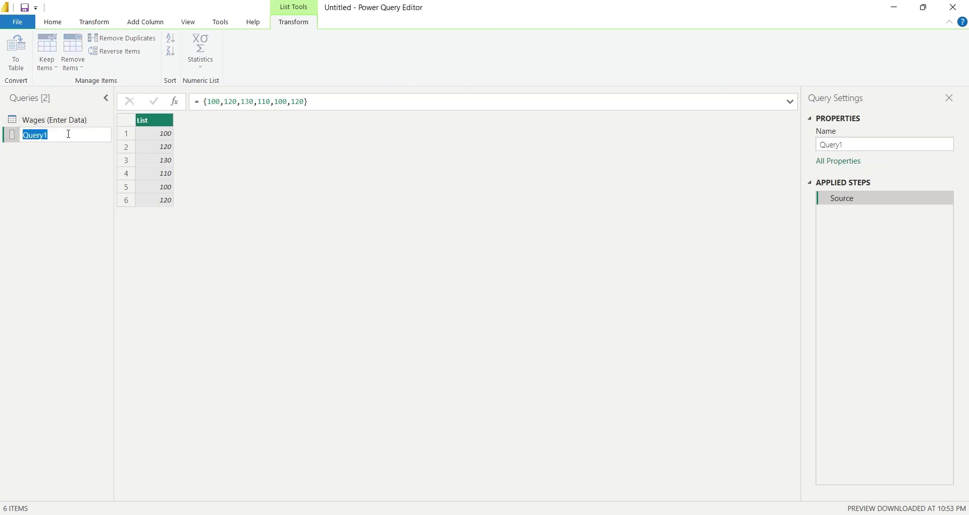
text(Costs (List)
key(Return)
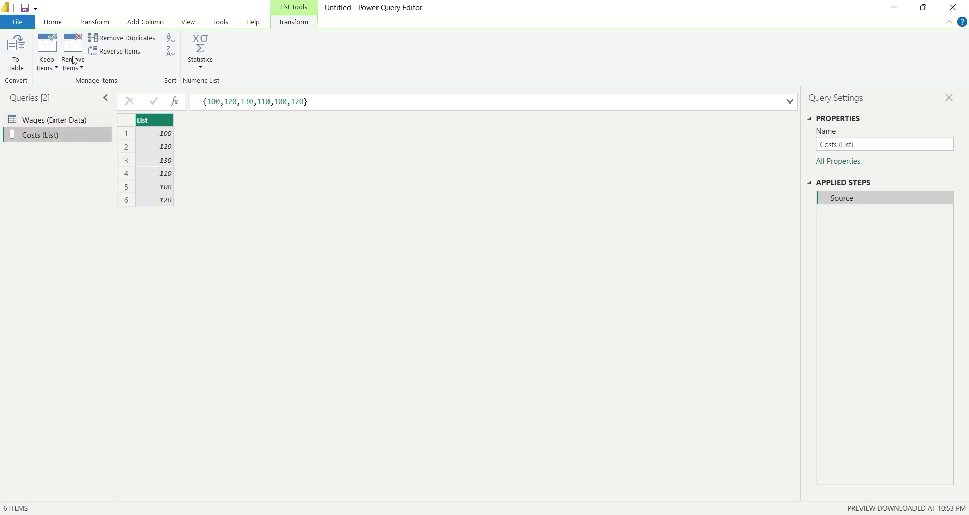
click(59, 22)
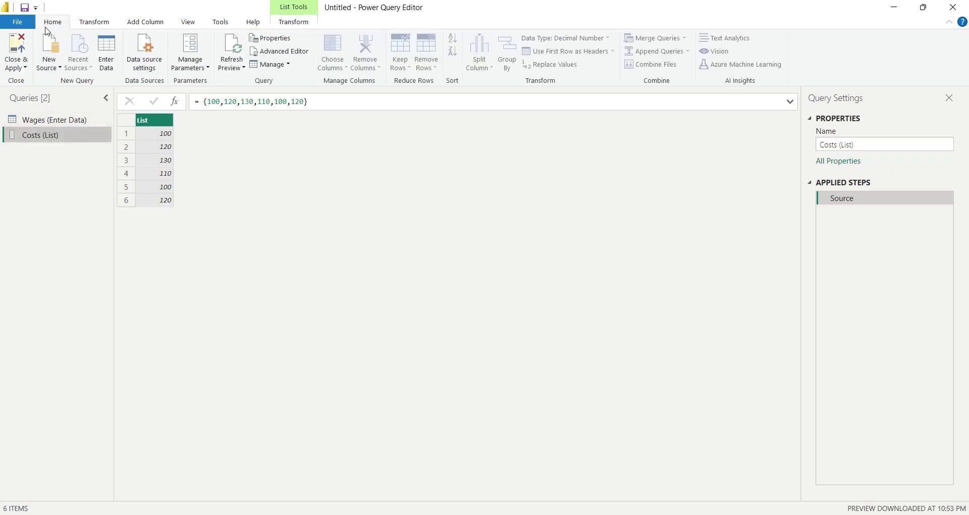
- Apply the Costs (List) query to the report and rename its field to Costs
click(17, 50)
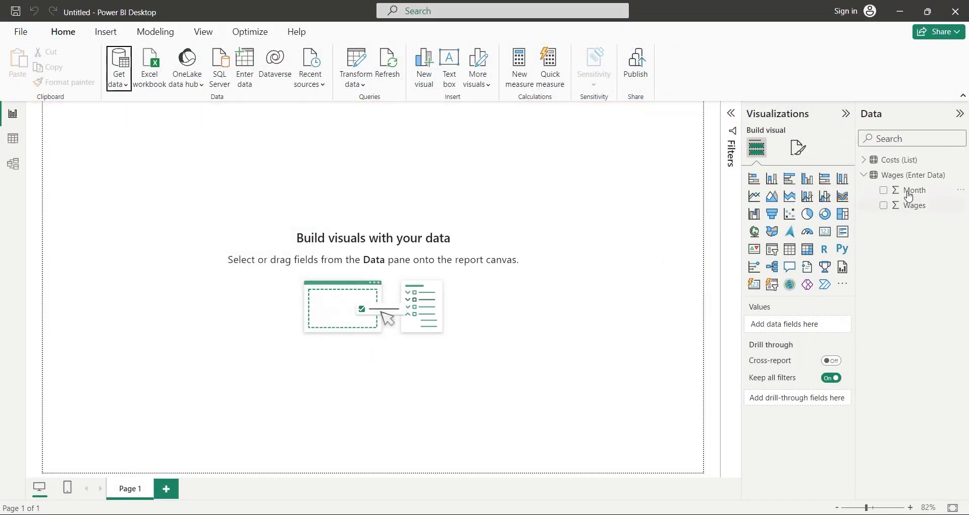
click(863, 160)
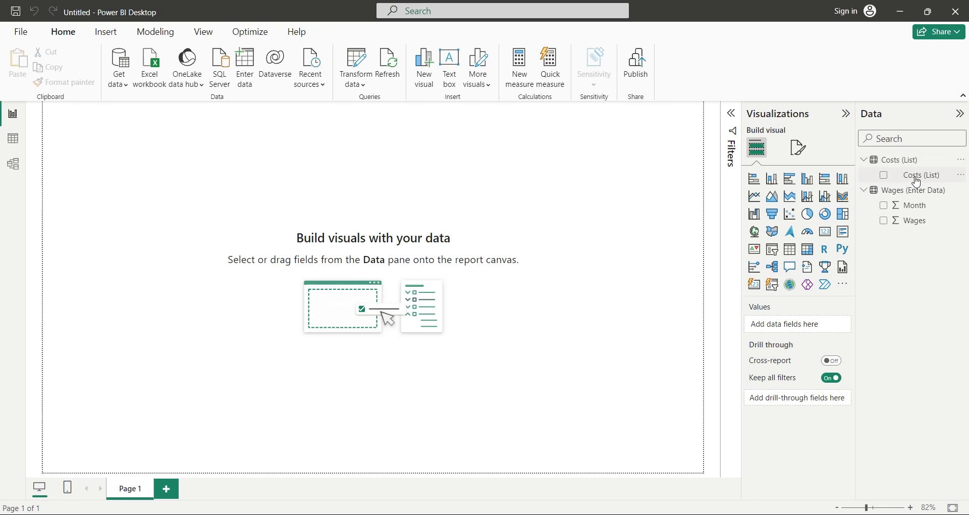
click(917, 181)
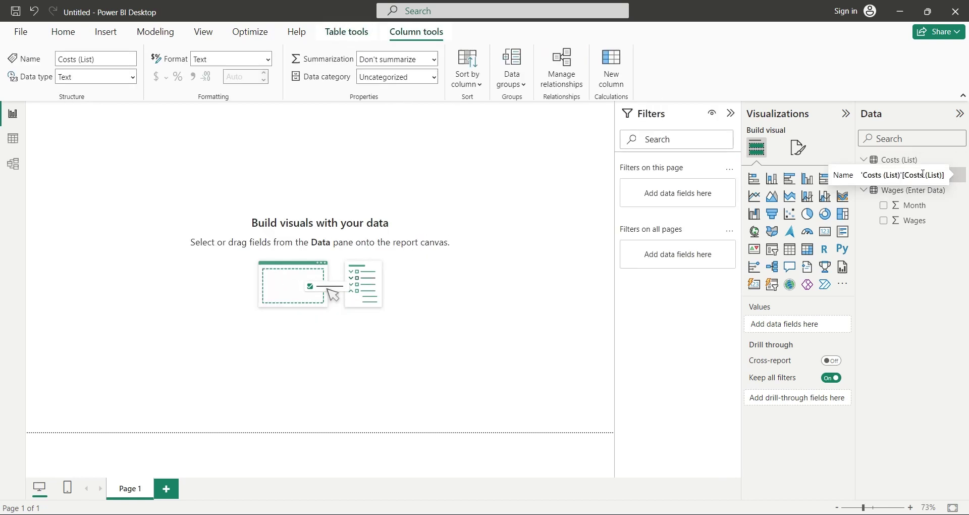
double_click(918, 181)
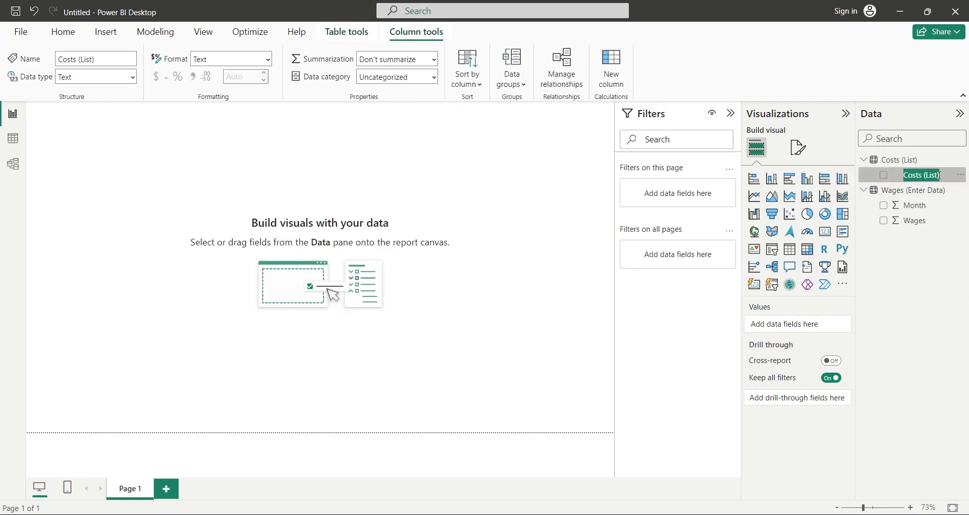
click(940, 175)
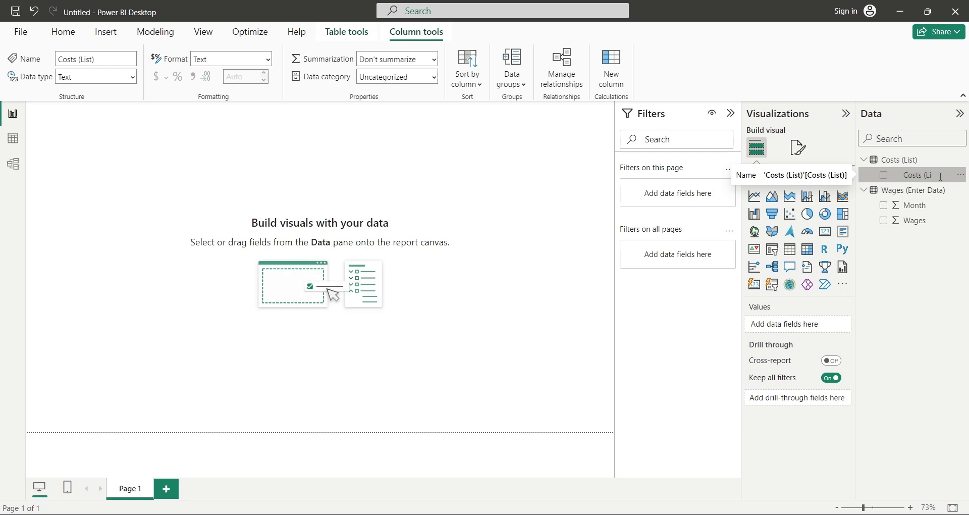
key(BackSpace)
key(BackSpace)
key(BackSpace)
key(BackSpace)
key(BackSpace)
key(BackSpace)
key(BackSpace)
key(Return)
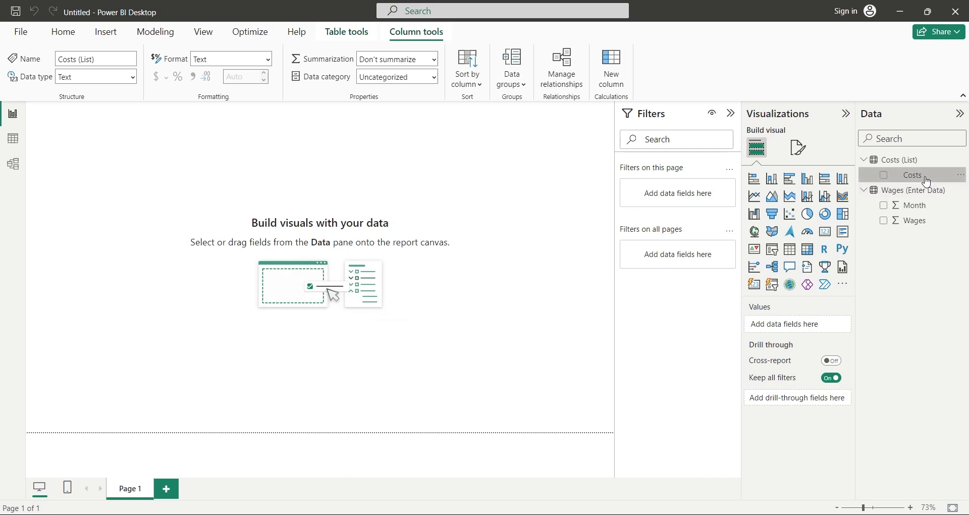
click(928, 160)
click(960, 159)
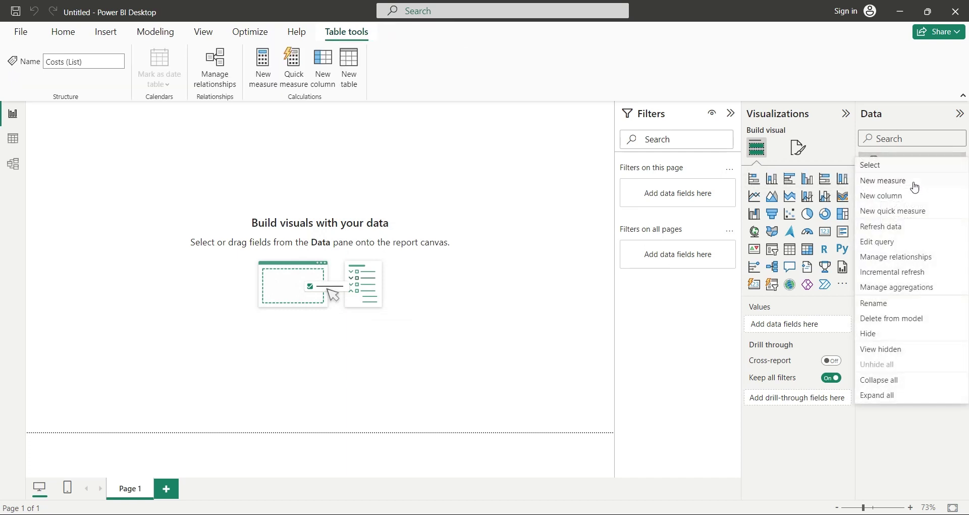
- Open the Costs (List) query and examine its column-rename error message
click(887, 241)
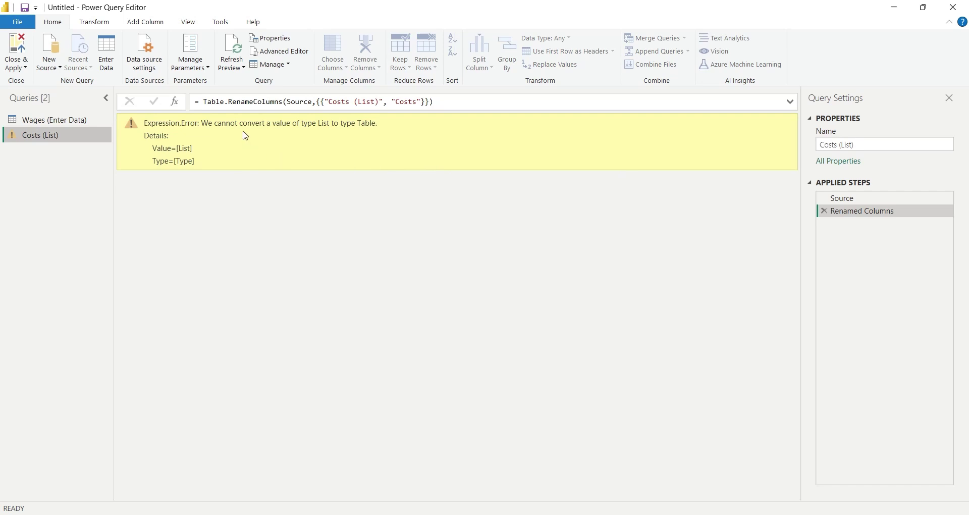
drag(230, 124, 372, 126)
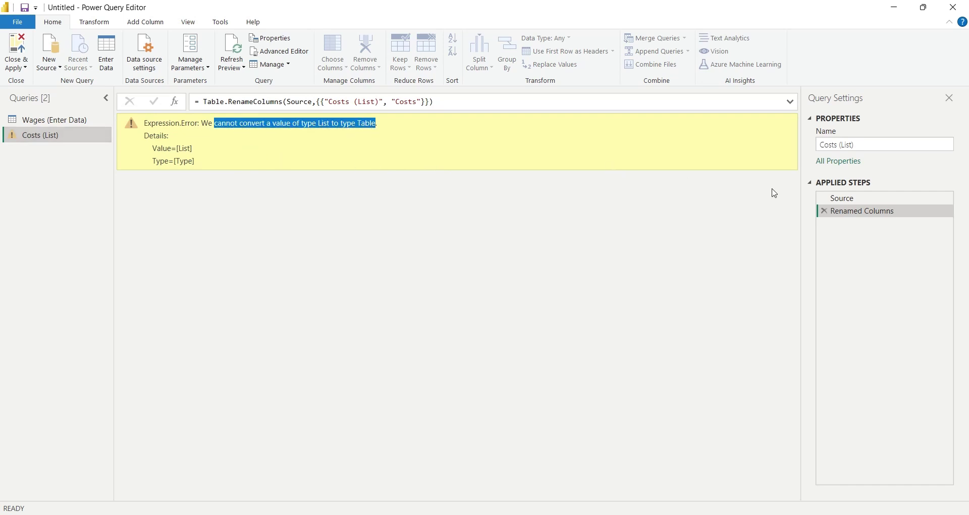
click(147, 122)
drag(147, 122, 216, 172)
click(215, 172)
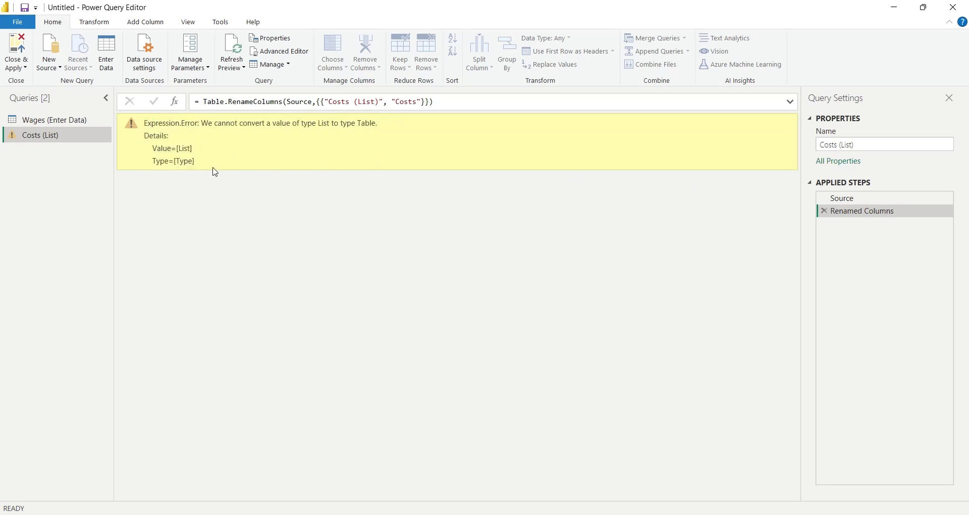
- Delete the Renamed Columns step and apply, restoring the Costs (List) field name
click(824, 212)
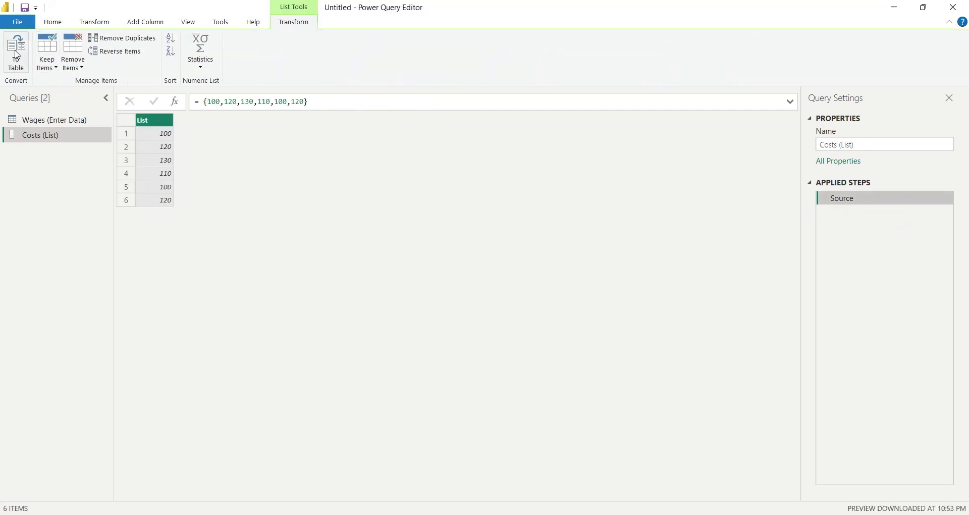
scroll(40, 38, up, 6)
click(20, 49)
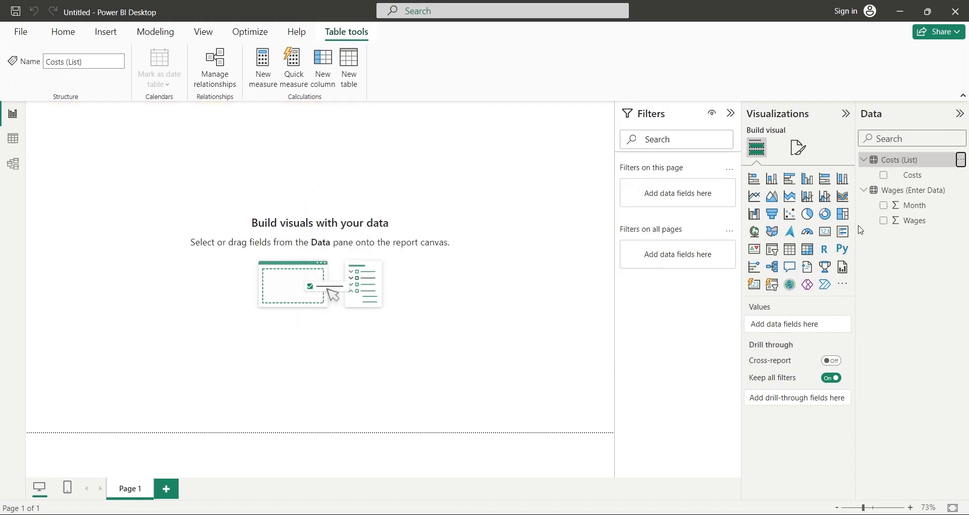
click(917, 176)
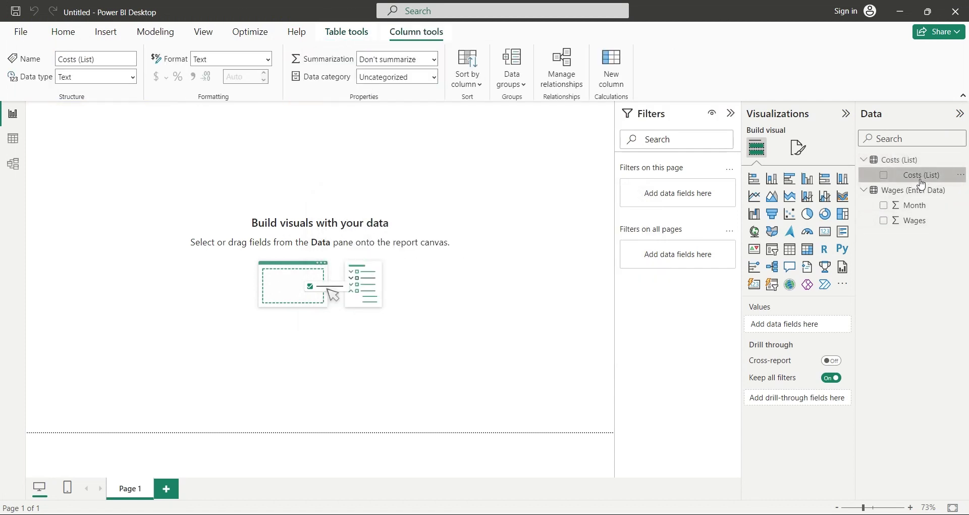
click(495, 257)
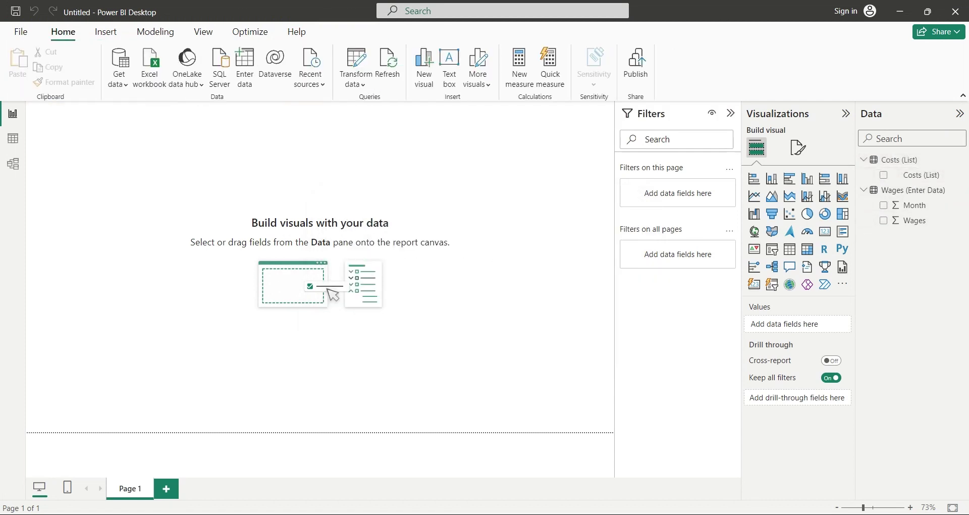
- Create a blank query with =List.Numbers(1,1000) and browse the 1–1000 list
click(128, 86)
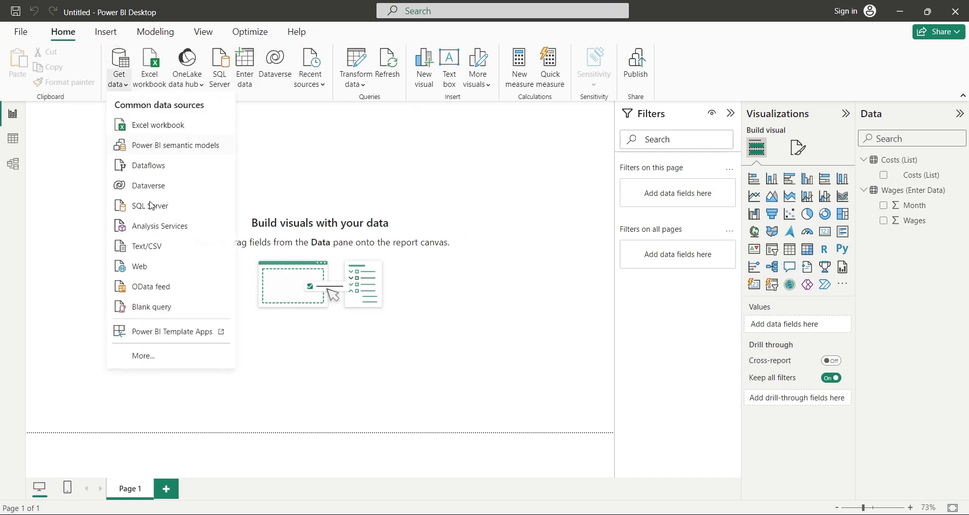
click(157, 304)
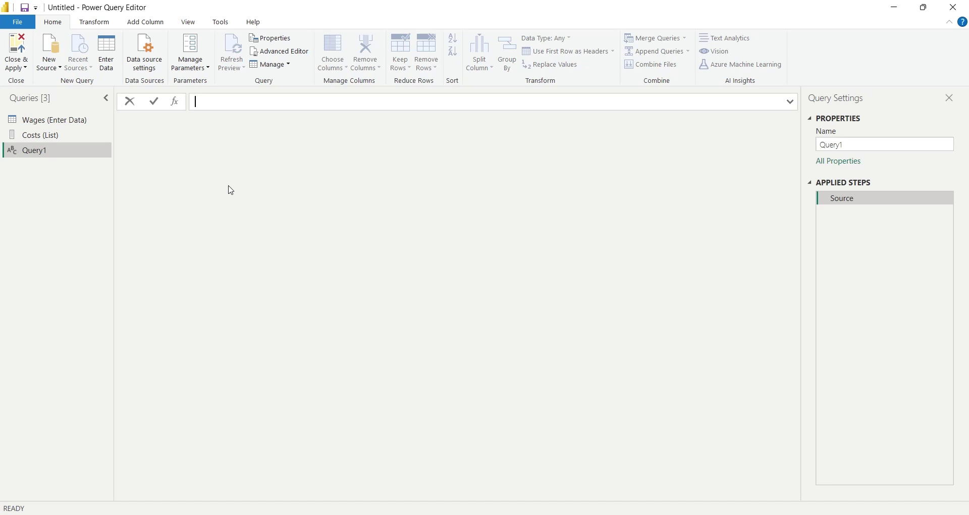
text(=L)
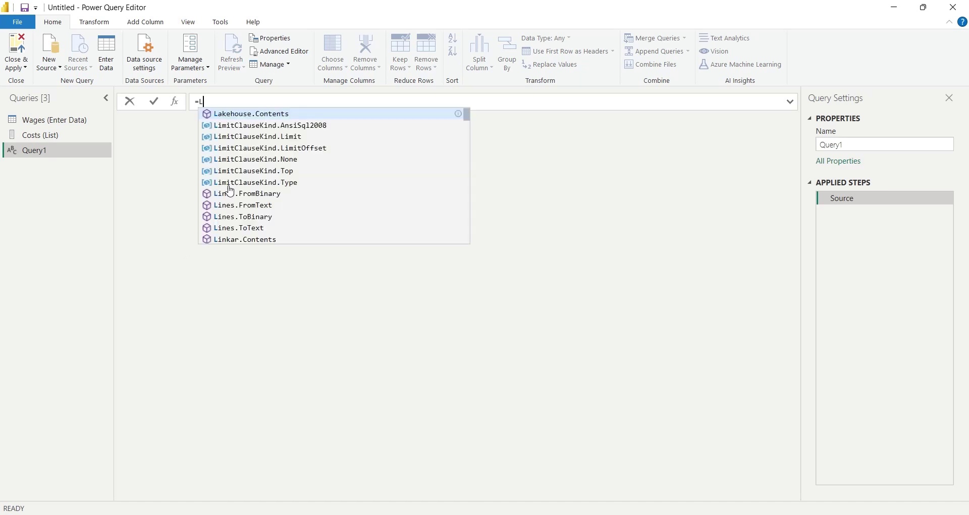
text(ist.Nu)
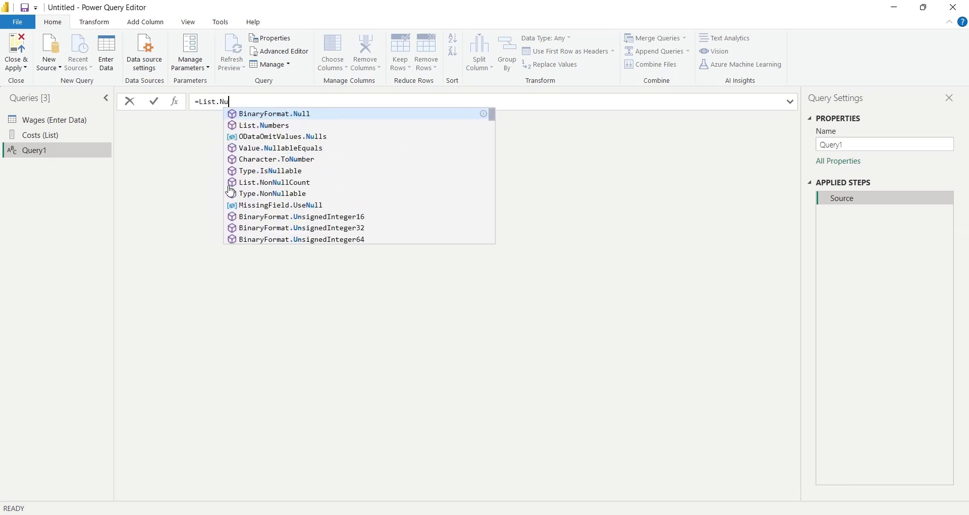
text(mbers)
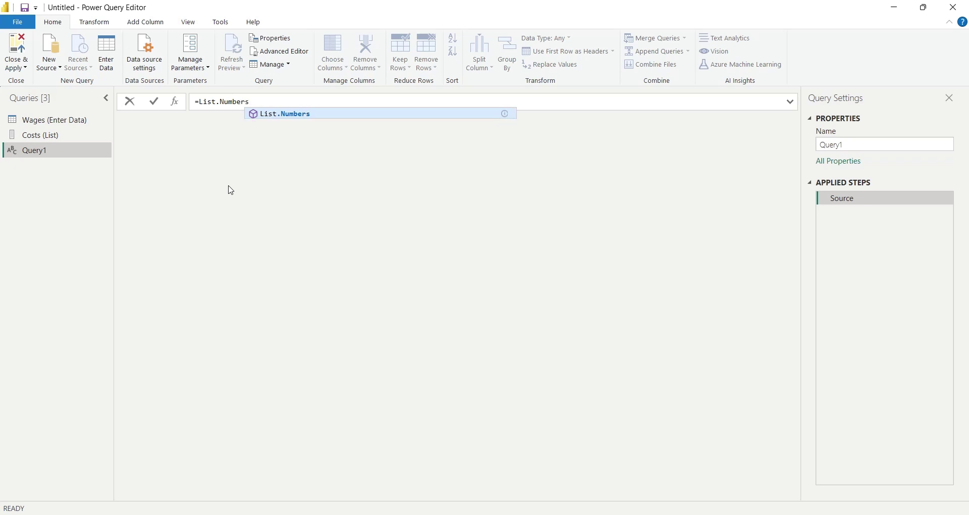
text(()
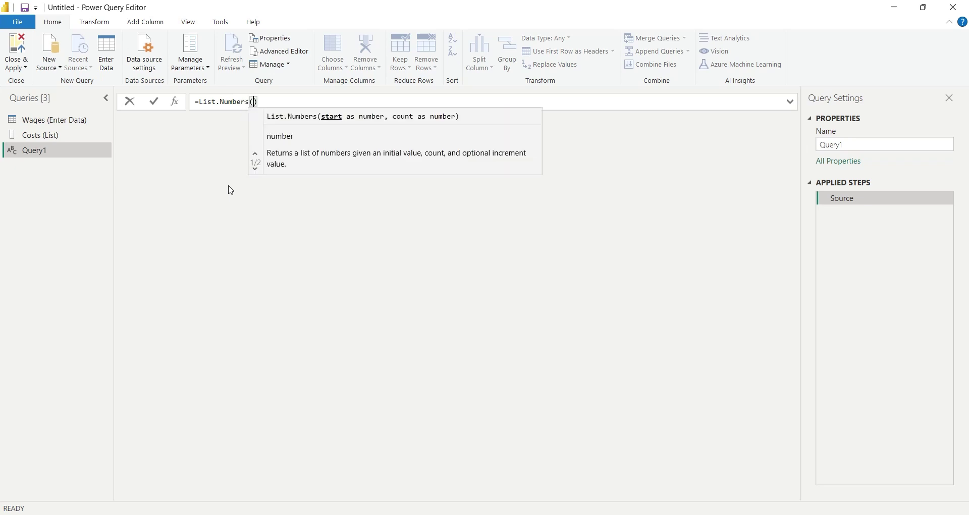
text(1,1)
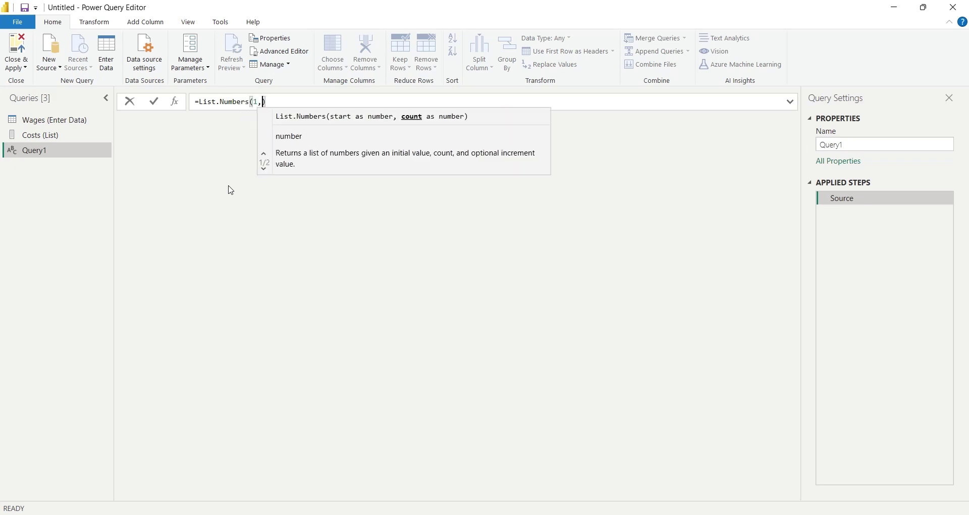
text(000)
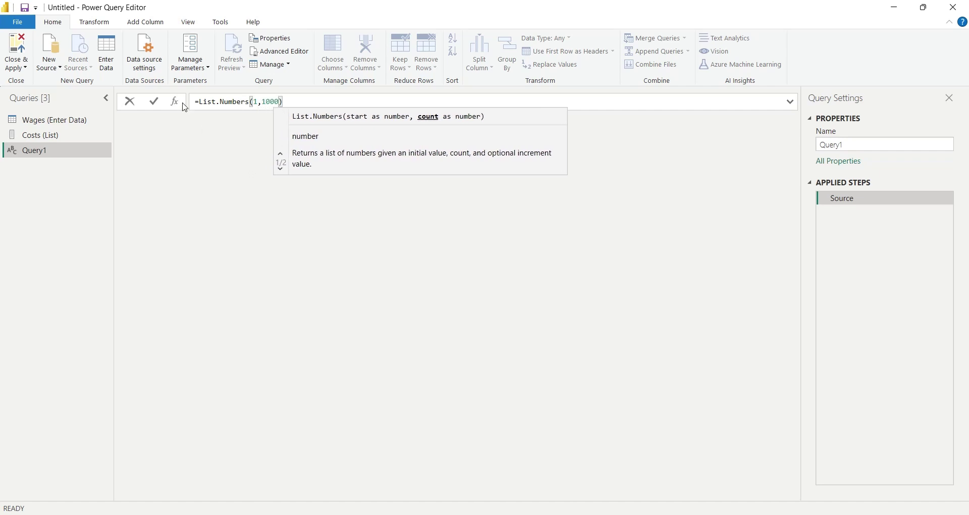
click(155, 103)
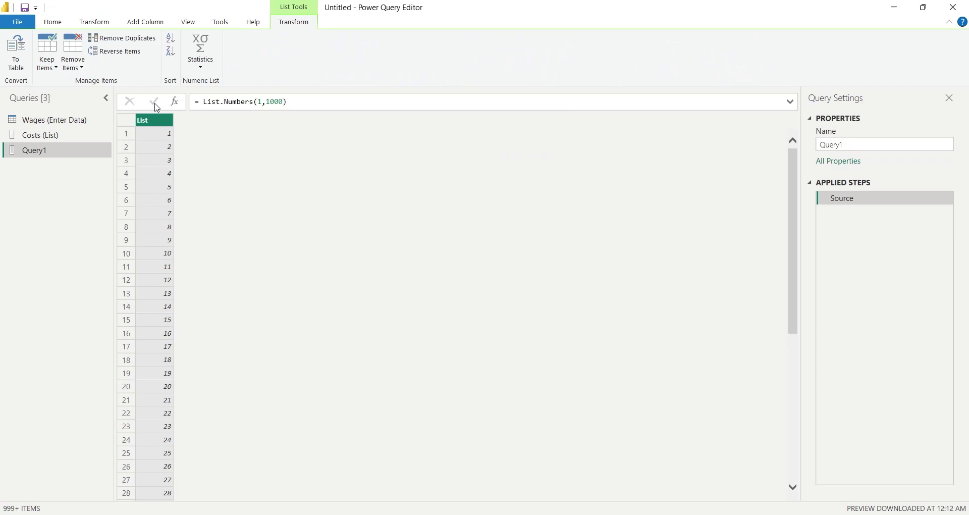
click(155, 136)
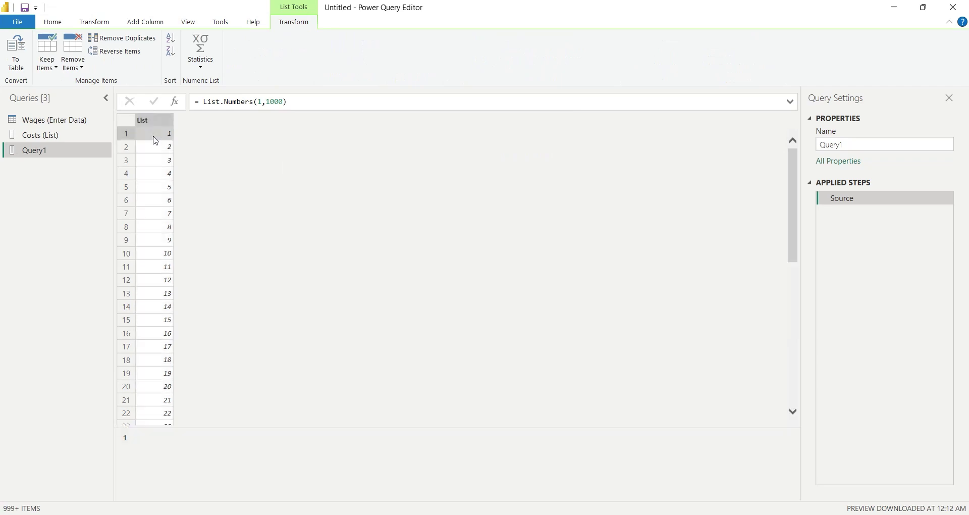
key(Page_Down)
key(Page_Down)
key(Page_Down)
key(Page_Down)
key(Page_Down)
key(Page_Down)
key(Page_Down)
key(Page_Down)
key(Page_Down)
key(Page_Down)
key(Page_Down)
key(Page_Down)
key(Page_Down)
key(Page_Down)
key(Page_Down)
key(Page_Down)
key(Page_Down)
key(Page_Down)
key(Page_Down)
key(Page_Down)
key(Page_Down)
key(Page_Down)
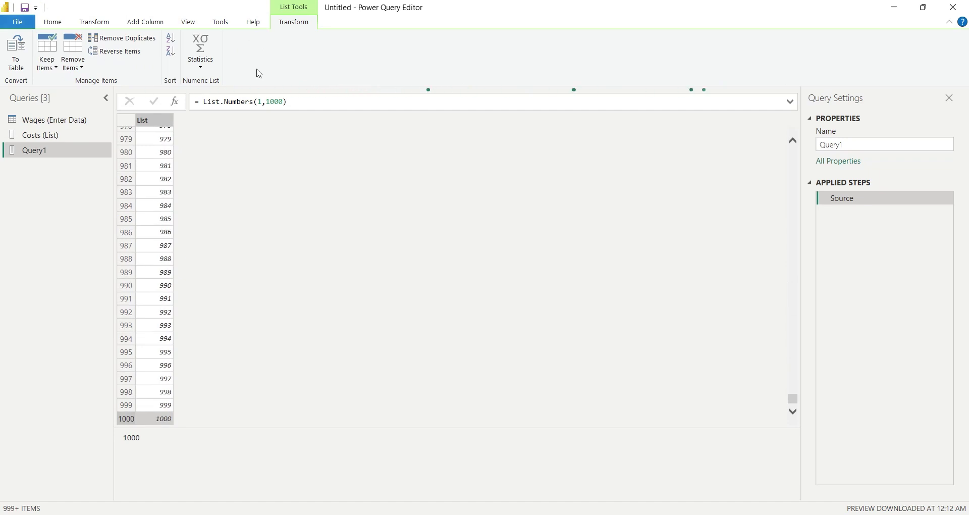
- Change it to List.Numbers(1,1000,2) and check the odd values up to 1999
click(285, 102)
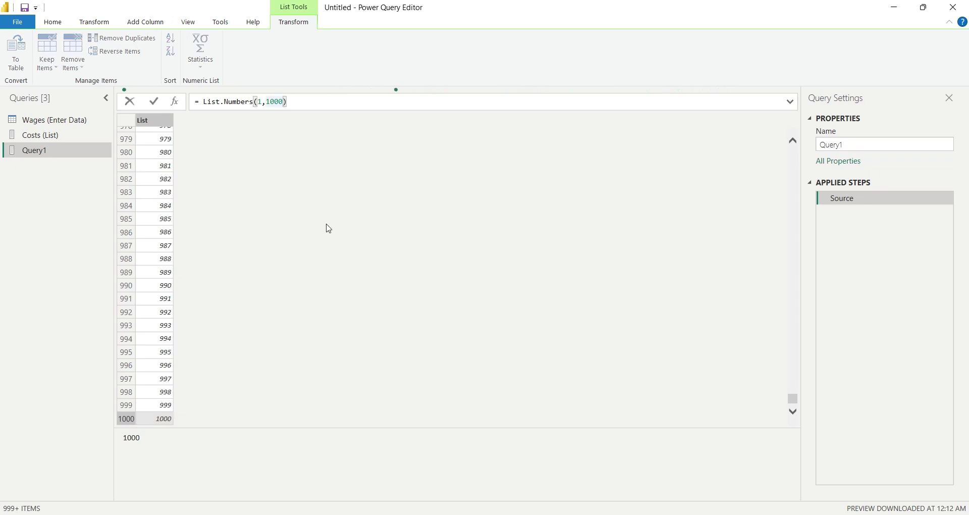
text(,)
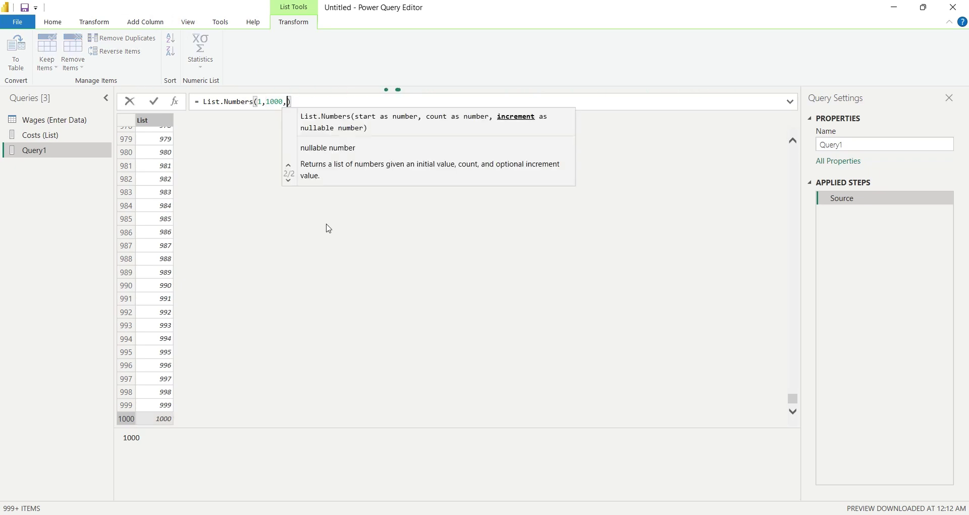
text(2)
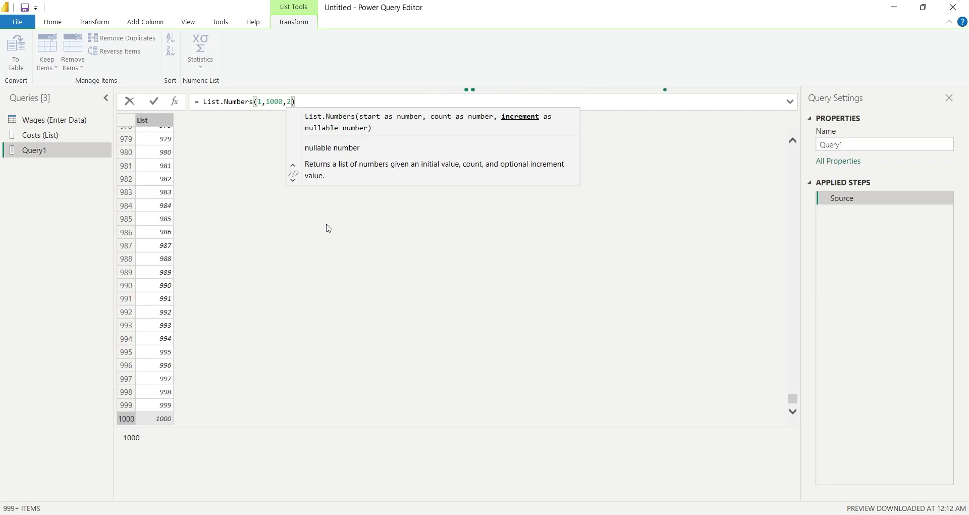
click(154, 104)
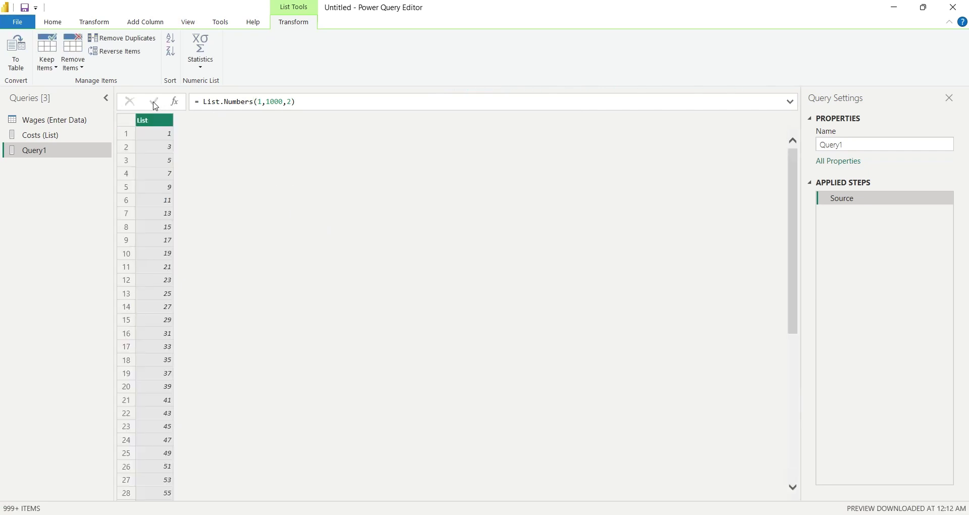
click(167, 160)
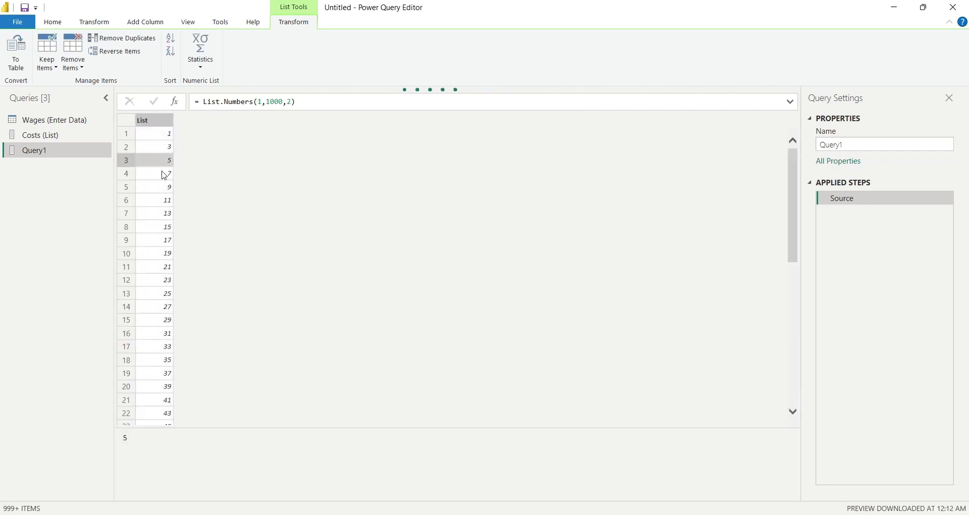
click(164, 177)
click(165, 213)
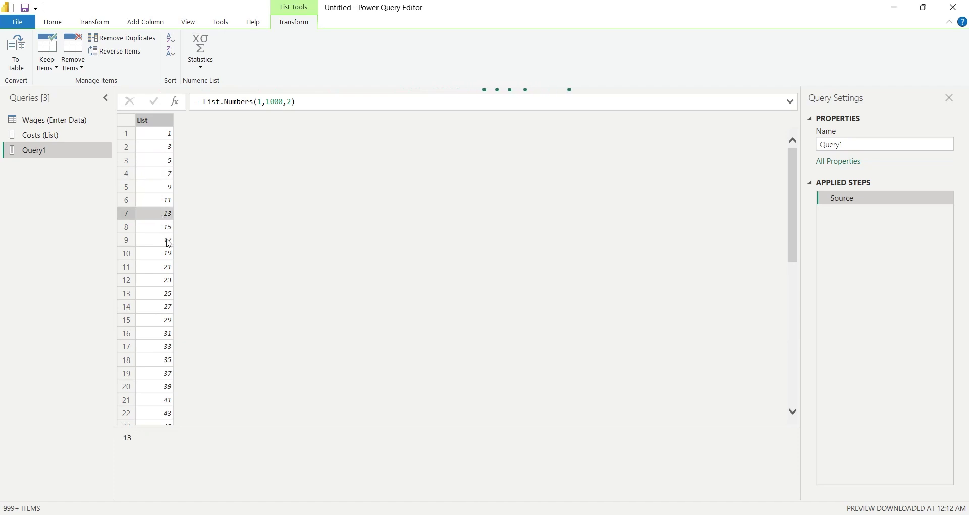
key(Page_Down)
key(Page_Down)
key(Page_Down)
key(Page_Down)
key(Page_Down)
key(Page_Down)
key(Page_Down)
key(Page_Down)
key(Page_Down)
key(Page_Down)
key(Page_Down)
key(Page_Down)
key(Page_Down)
key(Page_Down)
key(Page_Down)
key(Page_Down)
key(Page_Down)
key(Page_Down)
key(Page_Down)
key(Page_Down)
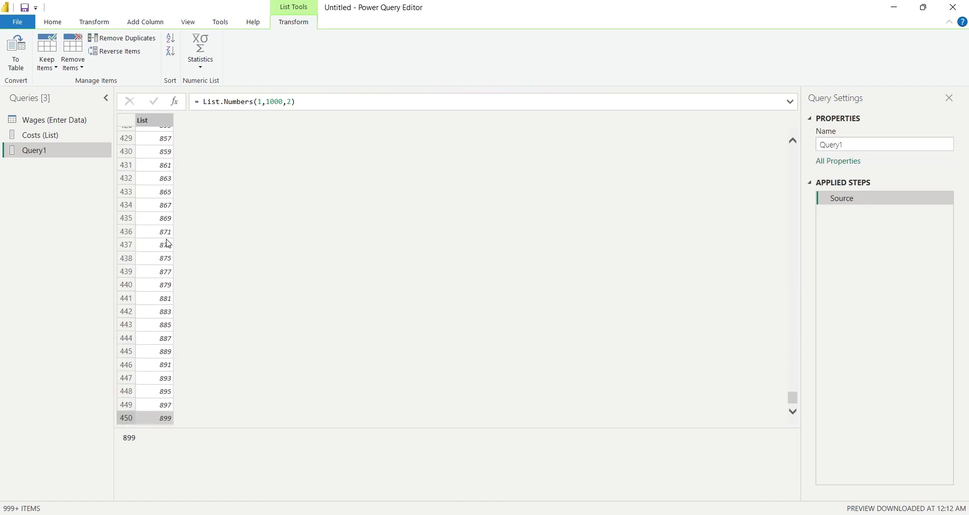
key(Page_Down)
key(Page_Down)
key(Page_Down)
key(Page_Down)
key(Page_Down)
key(Page_Down)
key(Page_Down)
key(Page_Down)
key(Page_Down)
key(Page_Down)
key(Page_Down)
key(Page_Down)
key(Page_Down)
key(Page_Down)
key(Page_Down)
key(Page_Down)
key(Page_Down)
key(Page_Down)
key(Page_Down)
key(Page_Down)
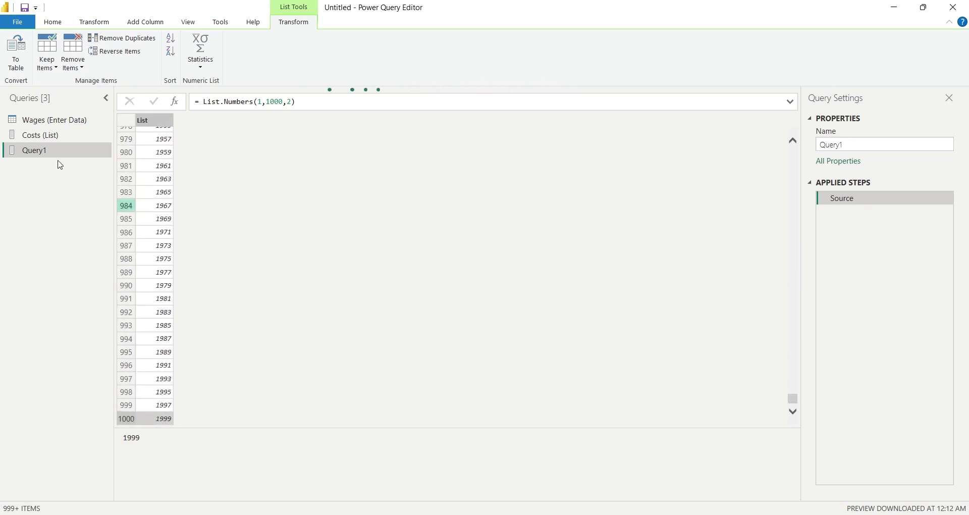
- Edit the formula to List.Numbers(1,6), yielding the numbers 1 through 6
drag(267, 101, 284, 101)
text(6)
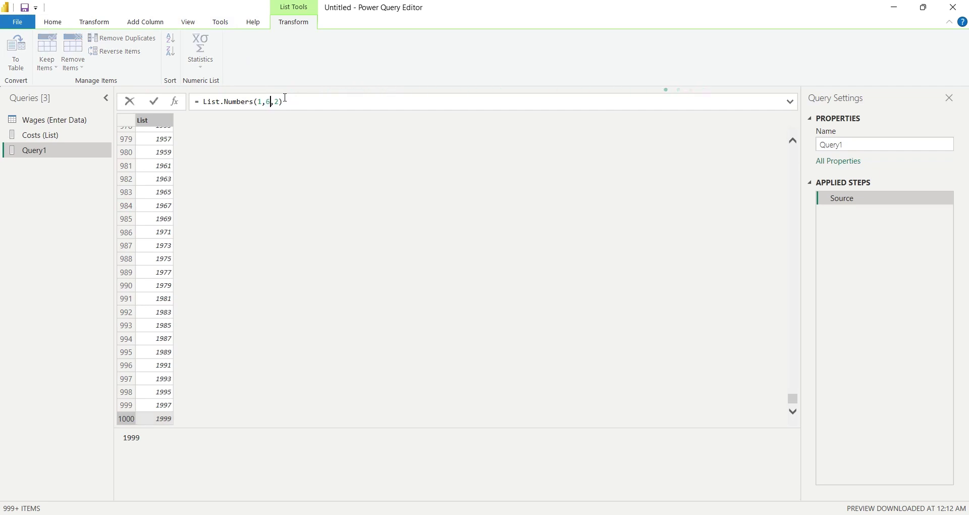
double_click(277, 101)
text(1)
key(shift+Left)
key(shift+Left)
key(BackSpace)
click(153, 102)
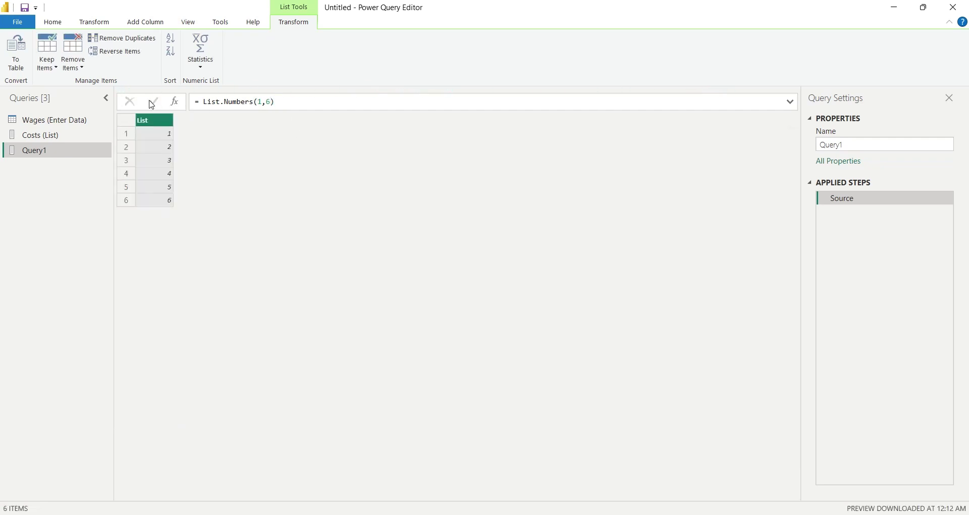
- Rename Query1 to 'Months (List>Numbers)'
right_click(17, 156)
click(55, 201)
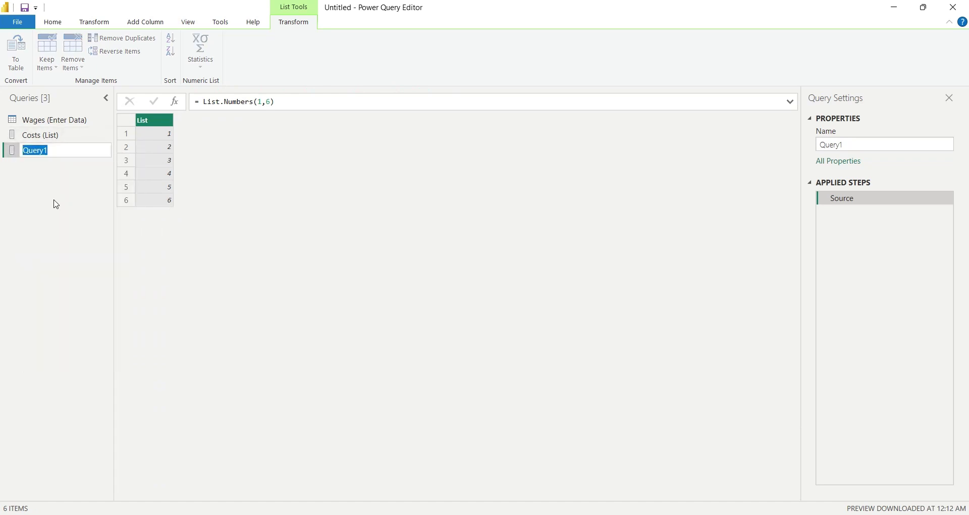
text(Mont)
text(hs (List>Numbers)
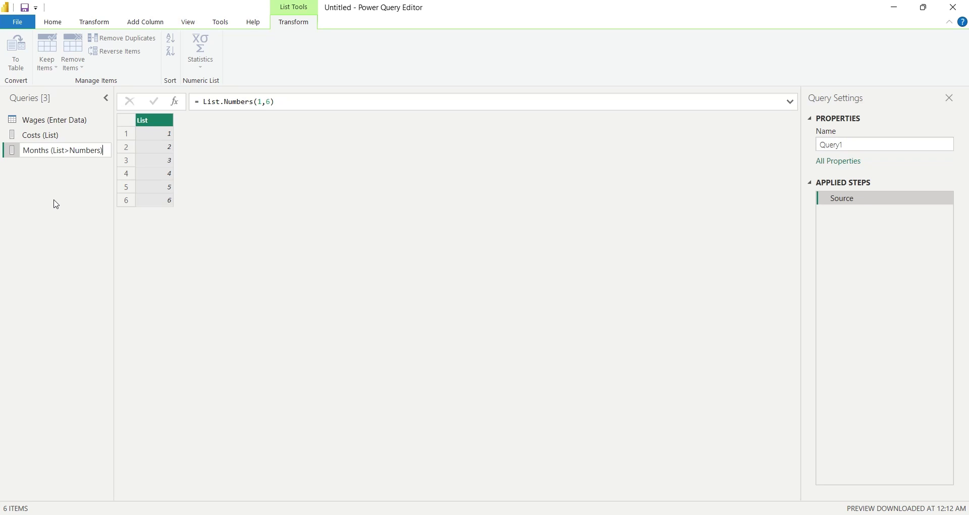
key(Return)
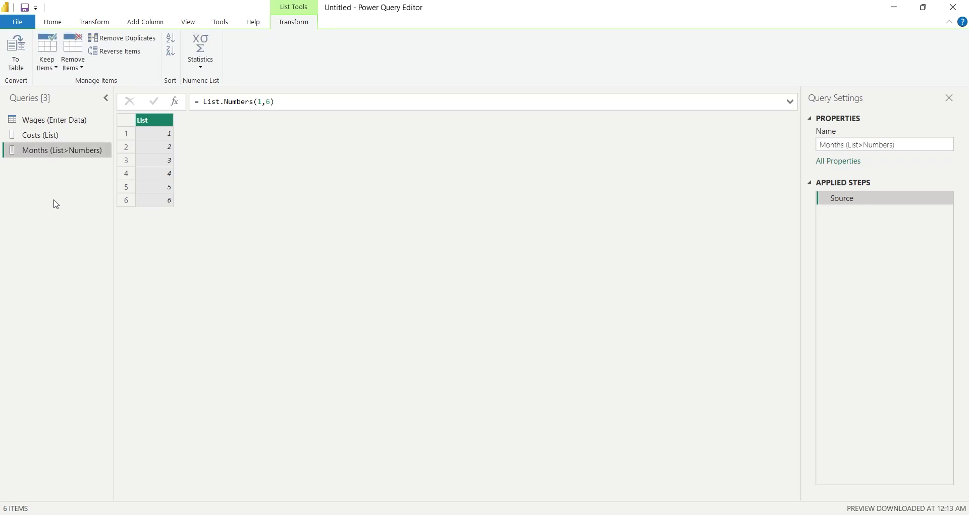
click(53, 24)
- Load the Months (List>Numbers) table, inspect its field, then open the Get data list
click(19, 51)
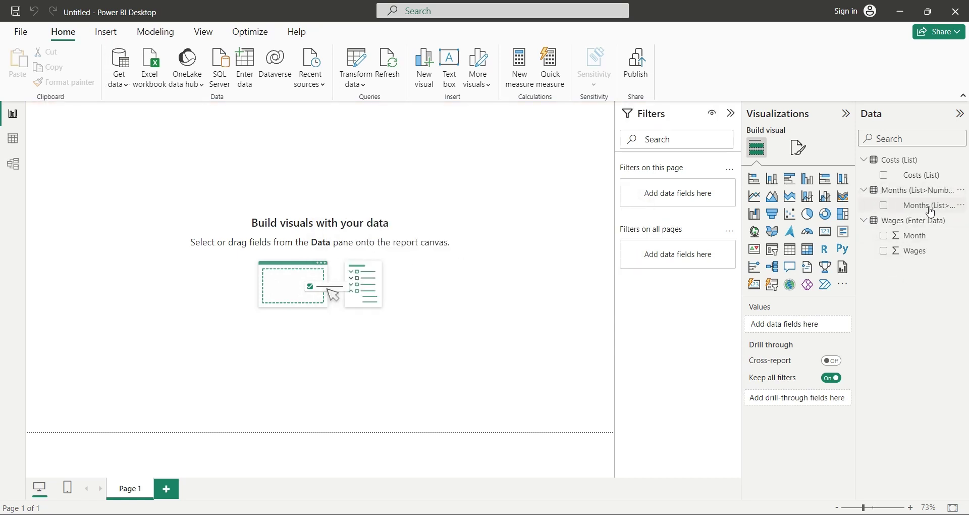
click(924, 209)
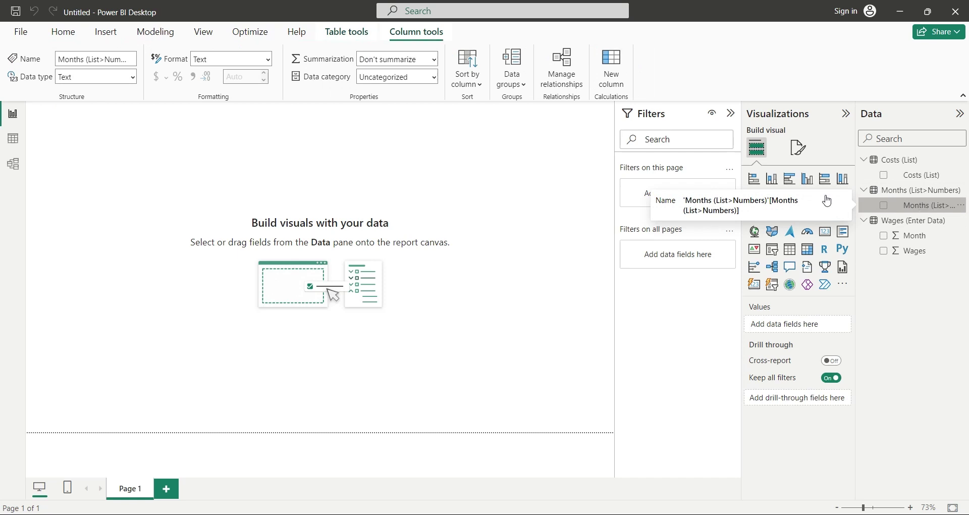
click(65, 34)
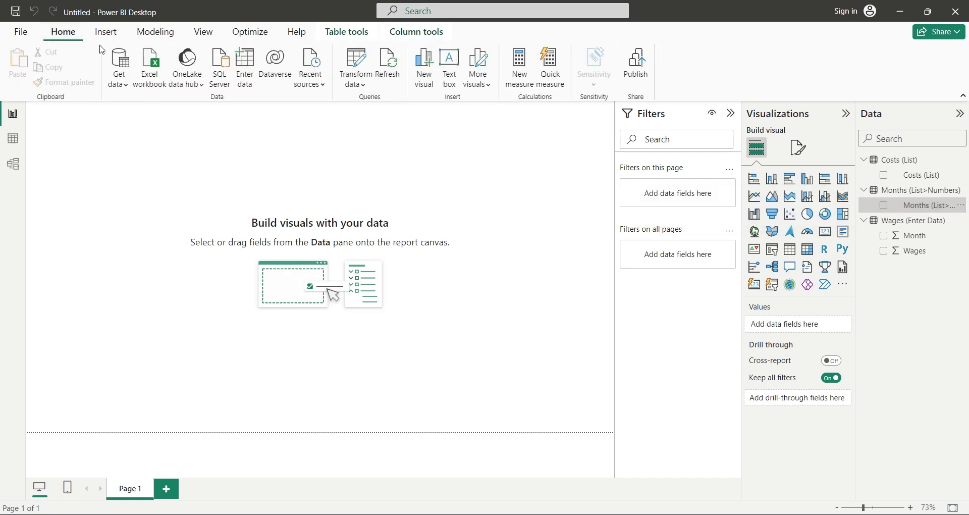
click(127, 81)
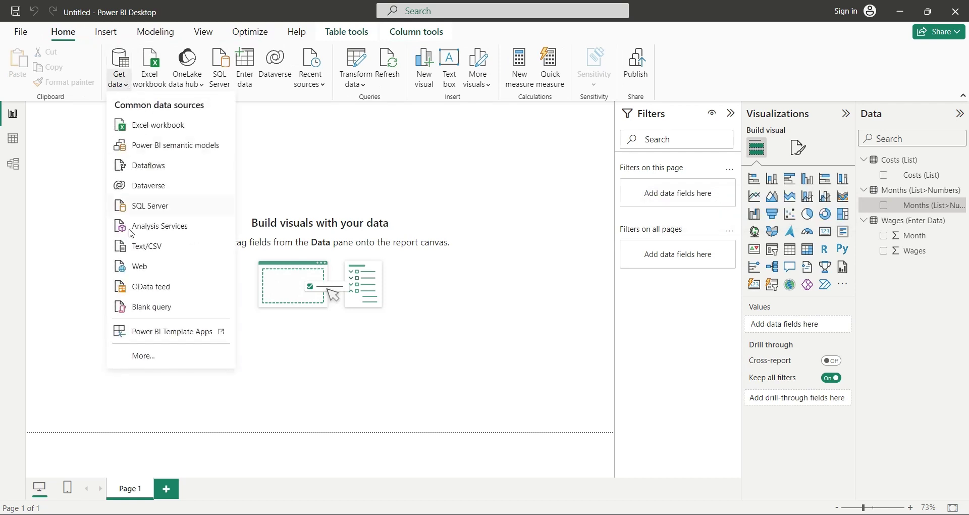
- Create a blank Query1 and enter =Table.FromValue({30,40,50,30,30,35}) in its formula bar
click(135, 311)
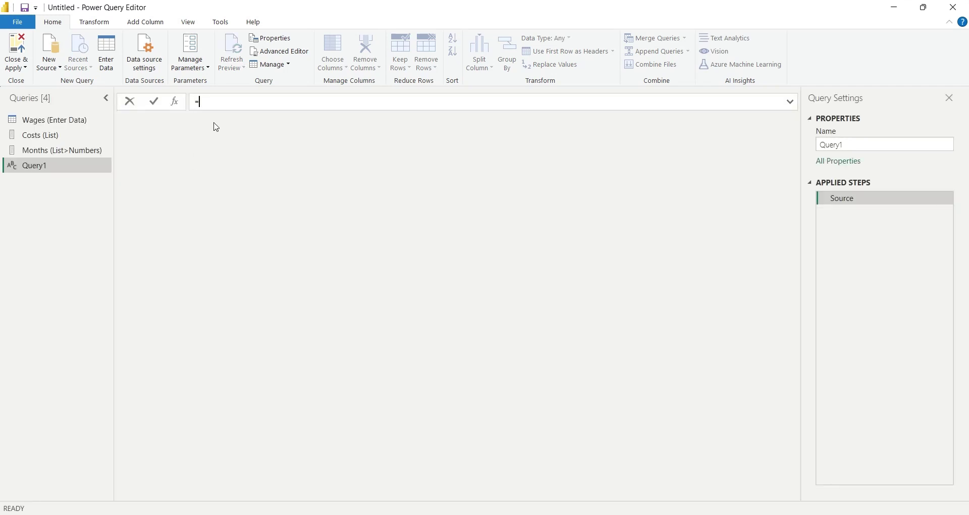
text(Table.)
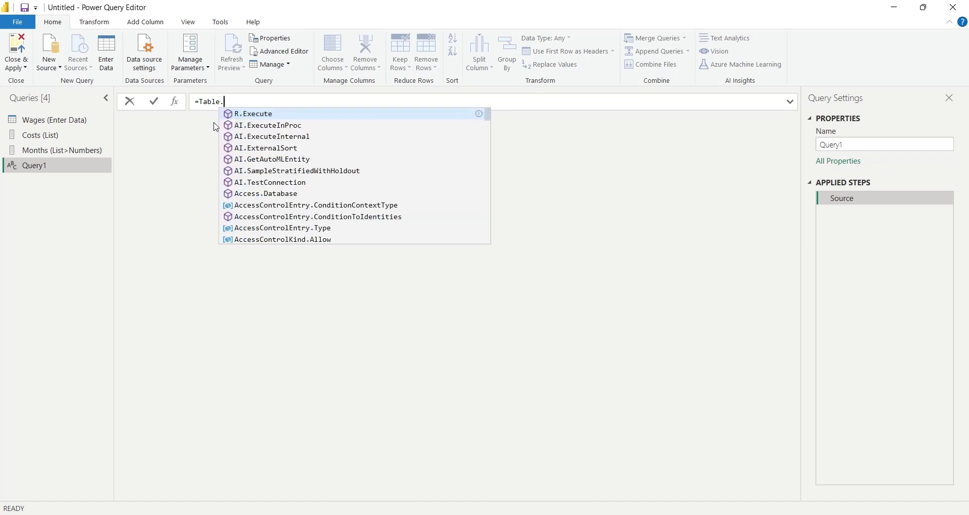
text(From)
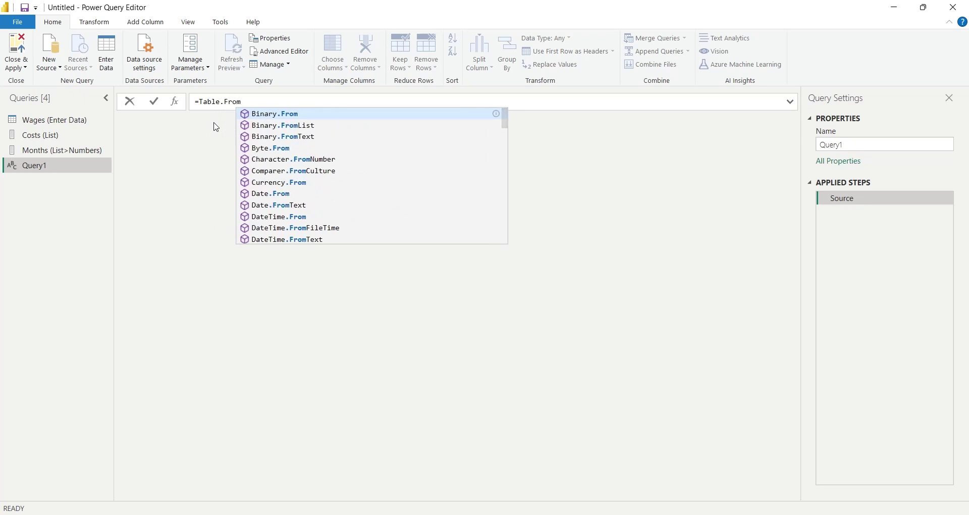
text(Value)
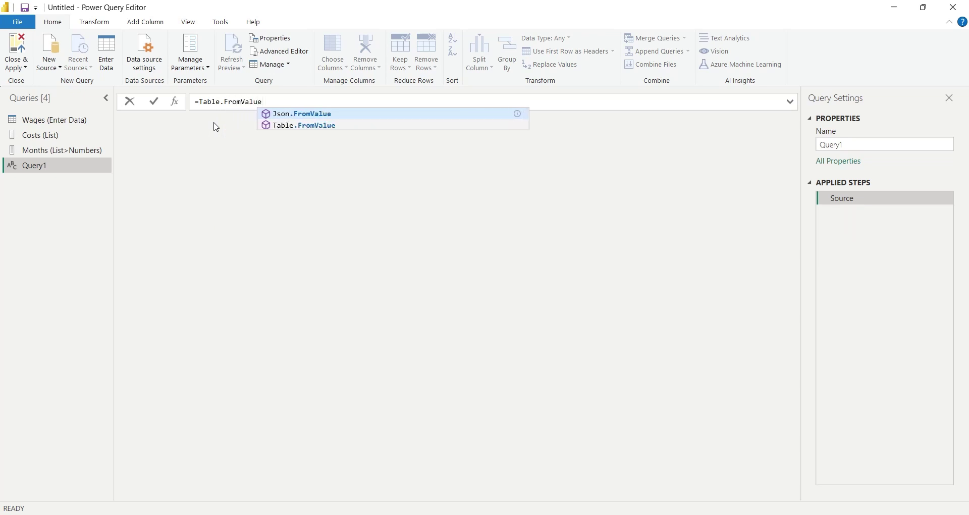
text(()
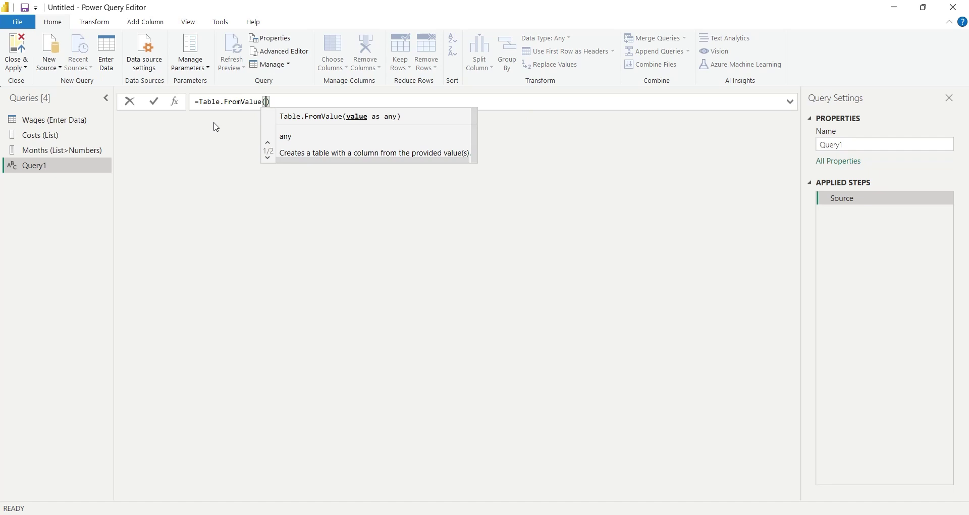
text({)
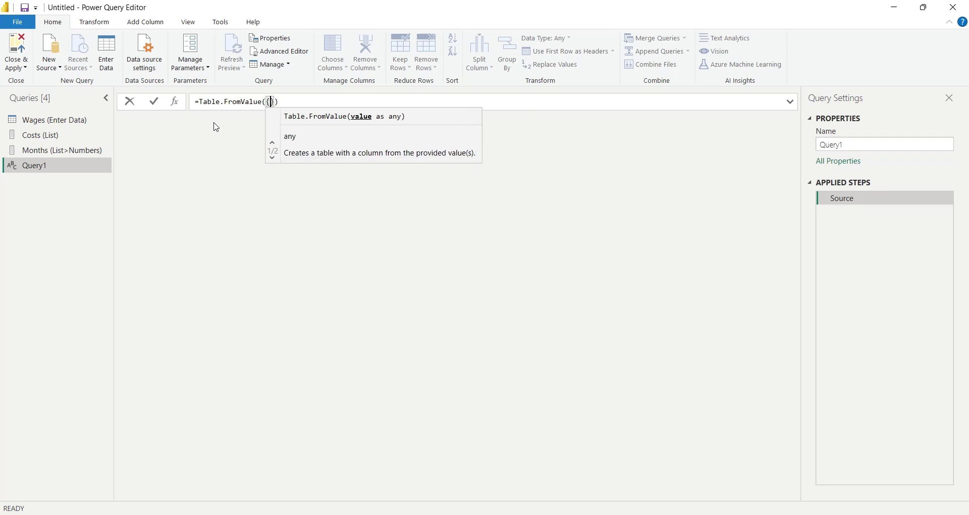
text(30)
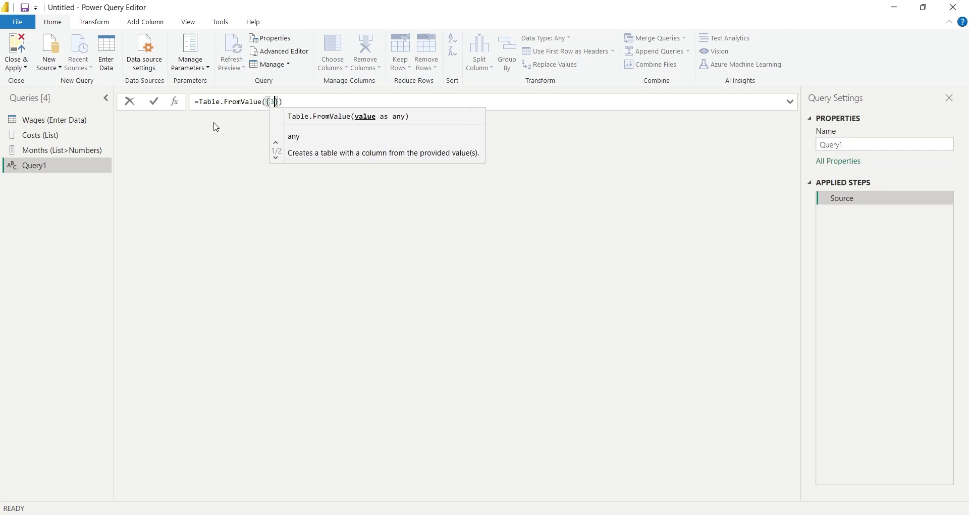
text(,40,5)
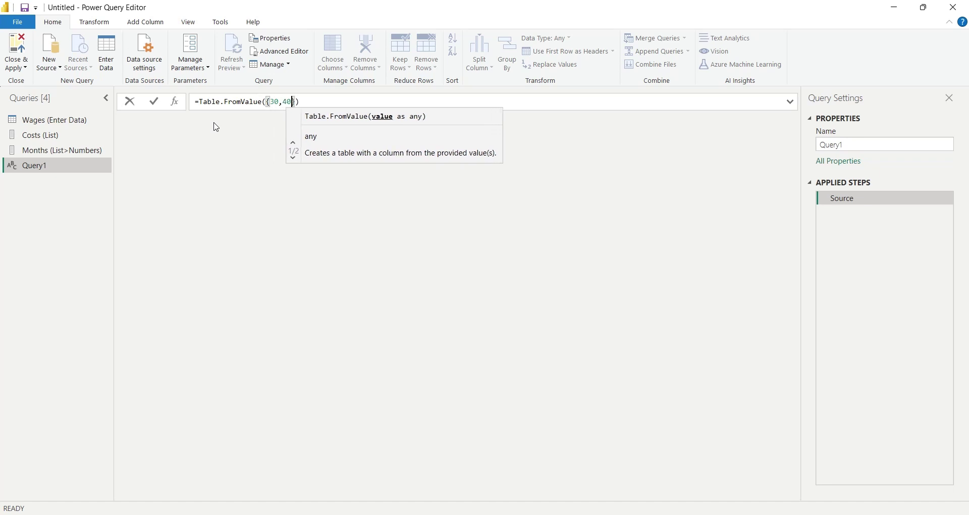
text(0,)
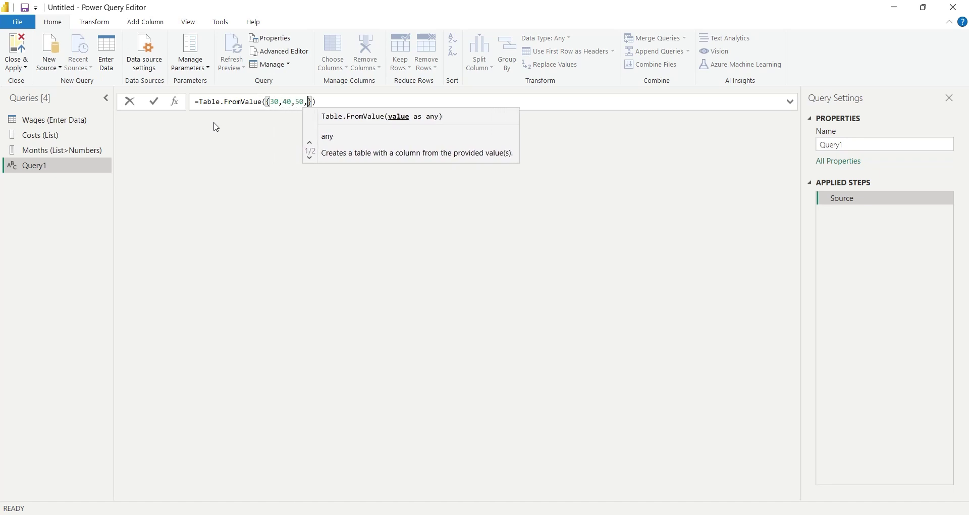
text(30,30)
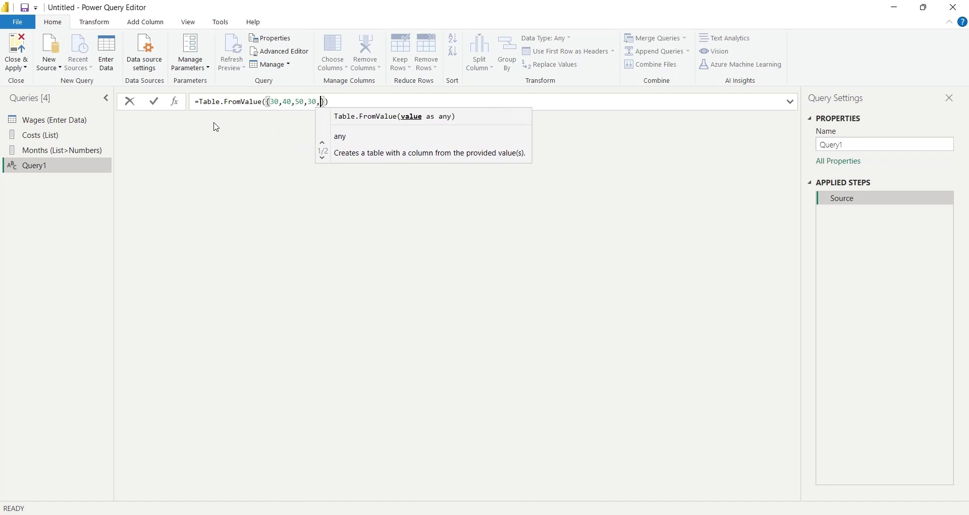
text(,3)
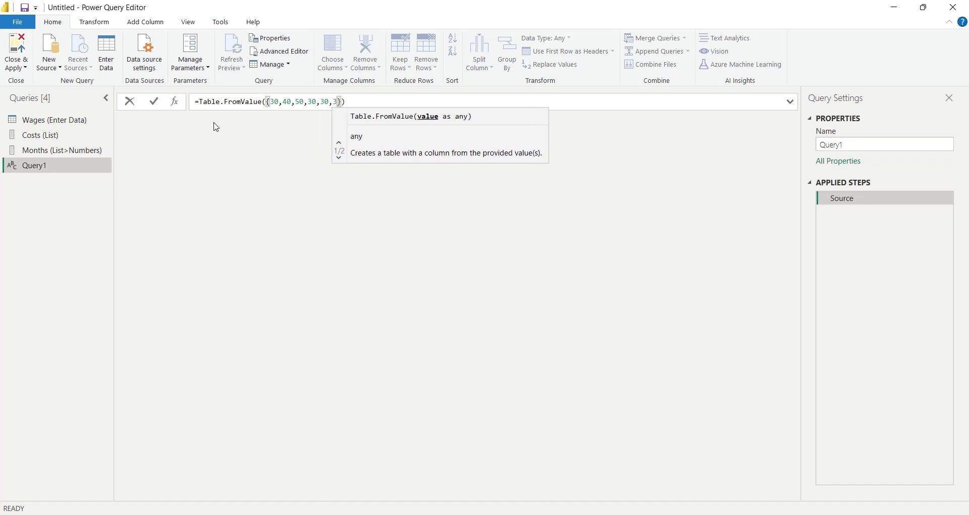
text(5)
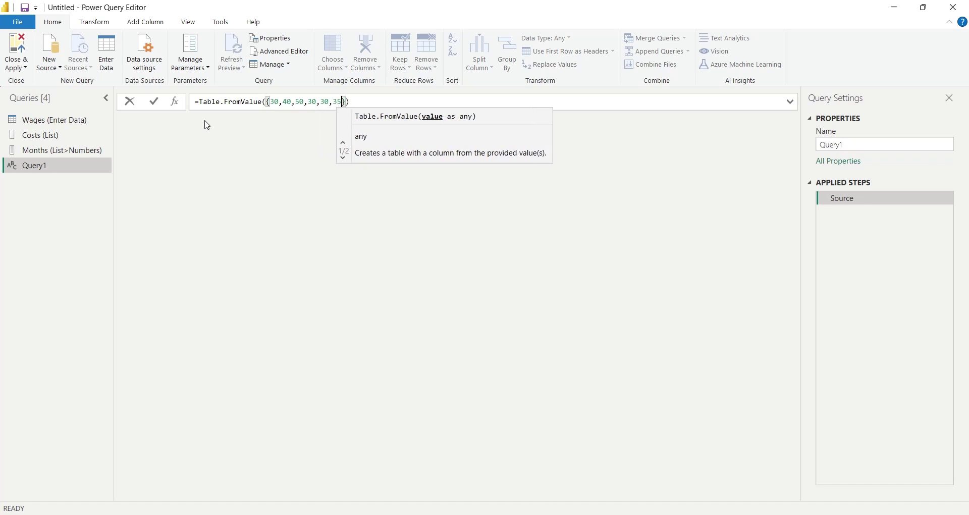
- Add "Taxes" as the first list value, then promote it to the column header over 30, 40, 50, 30, 30, 35
click(154, 103)
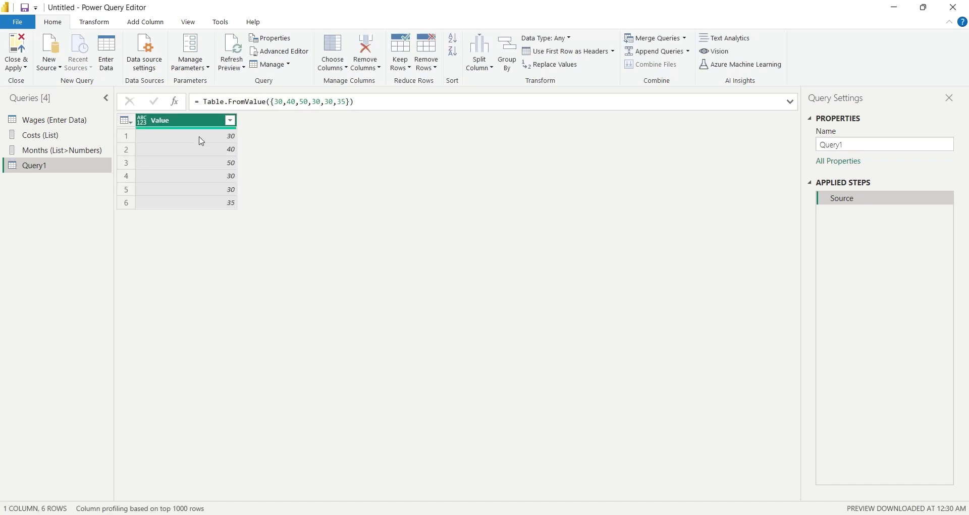
click(274, 102)
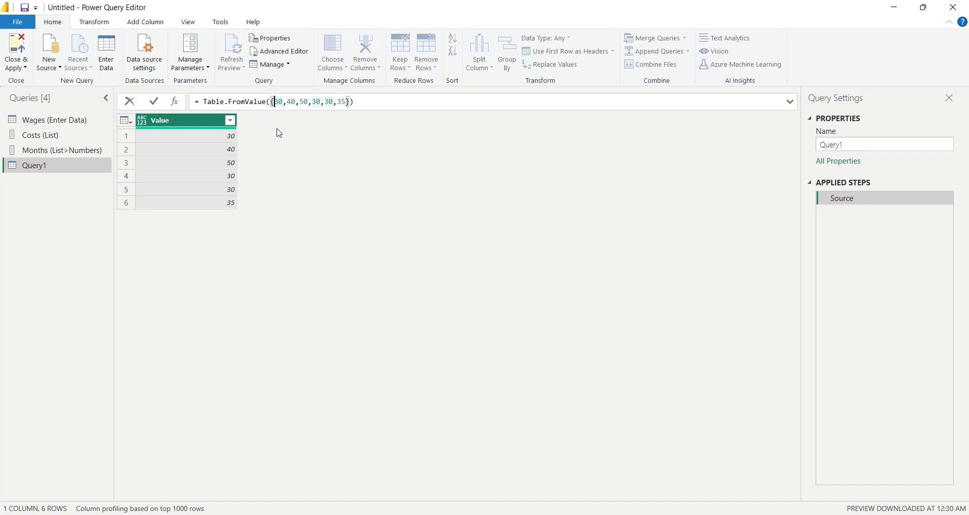
text("Ta)
text(xes)
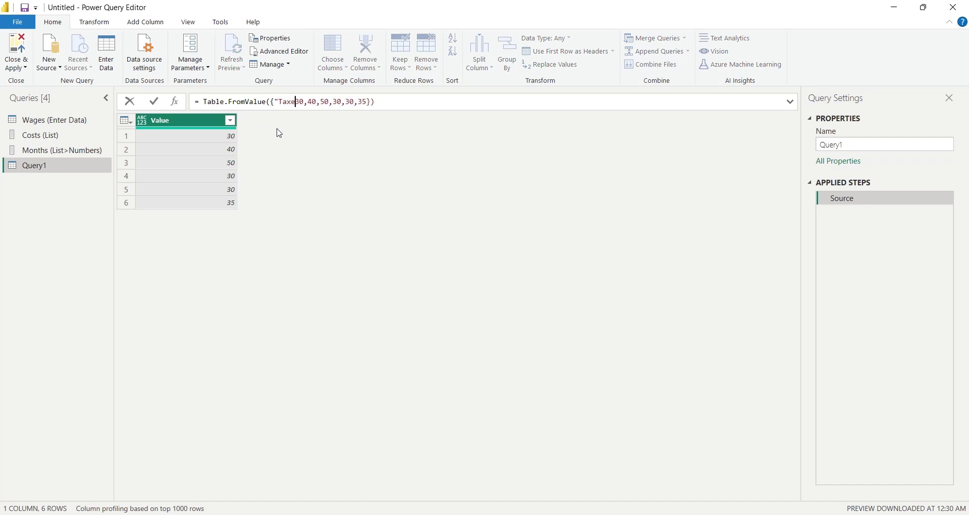
text(",)
click(155, 102)
click(149, 139)
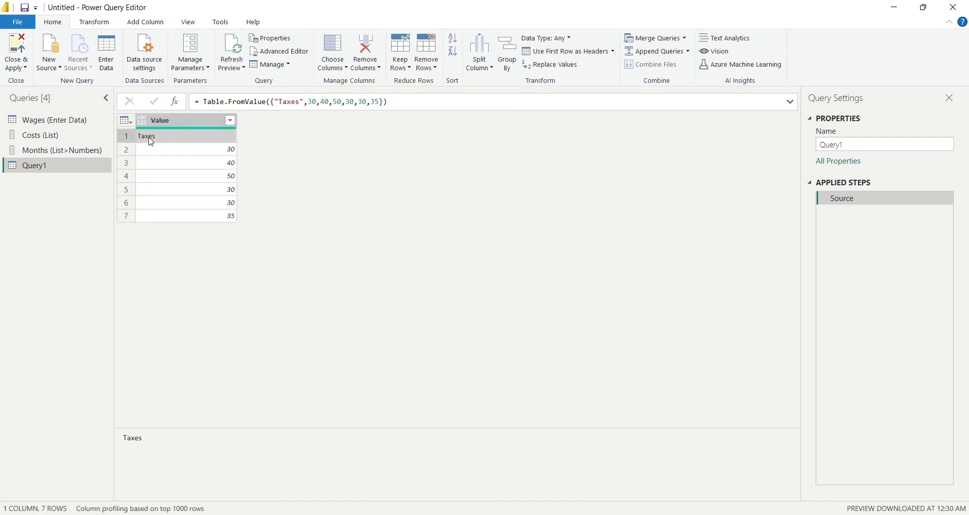
click(558, 55)
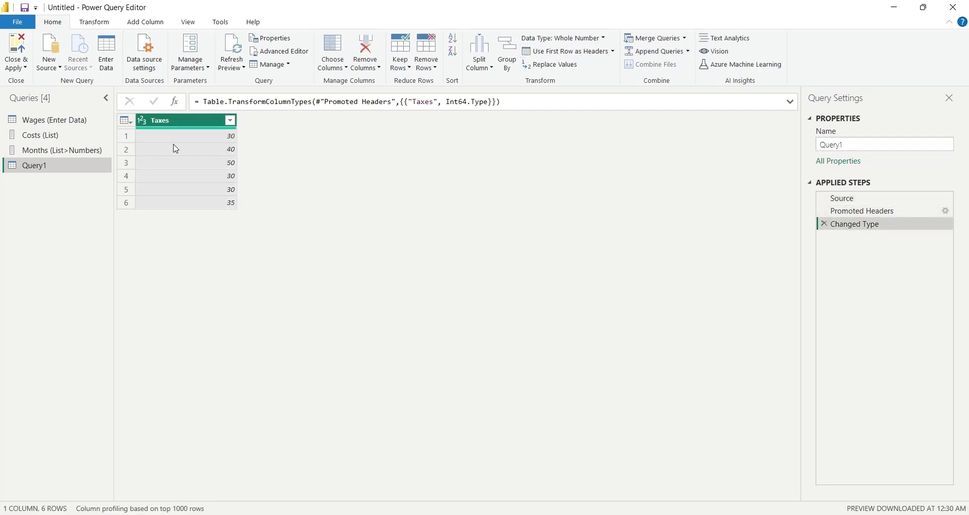
- Rename Query1 to 'Taxes (Table>Value)' and load it into the report with Close & Apply
right_click(35, 165)
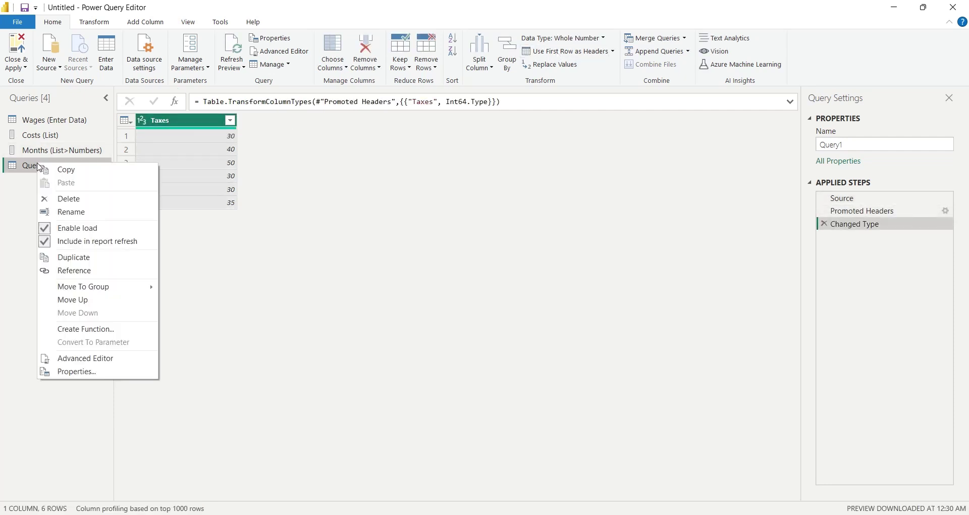
click(64, 214)
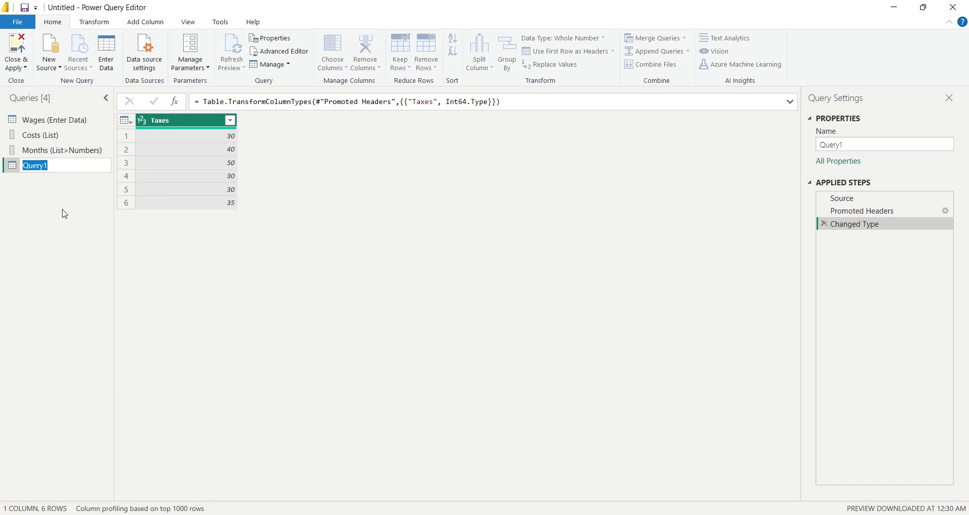
text(Taxes (Table>Value)
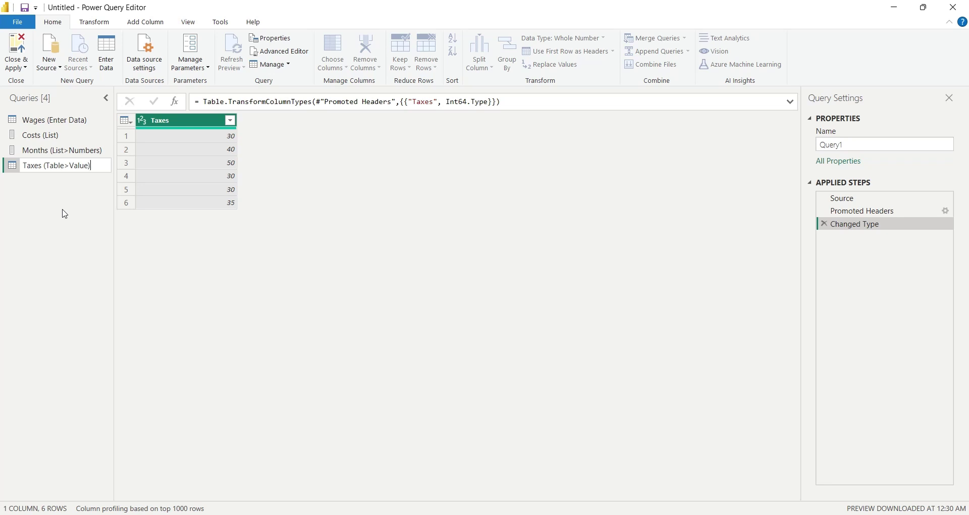
key(Return)
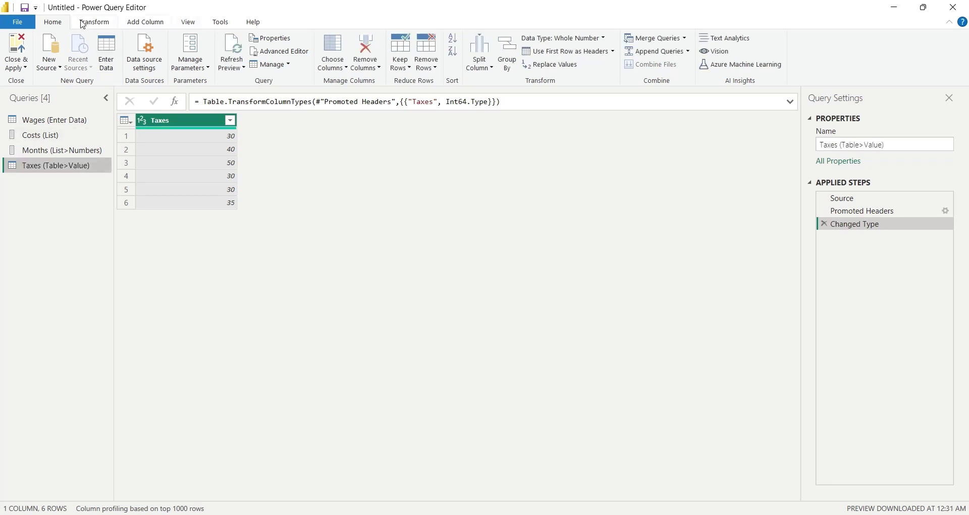
click(16, 45)
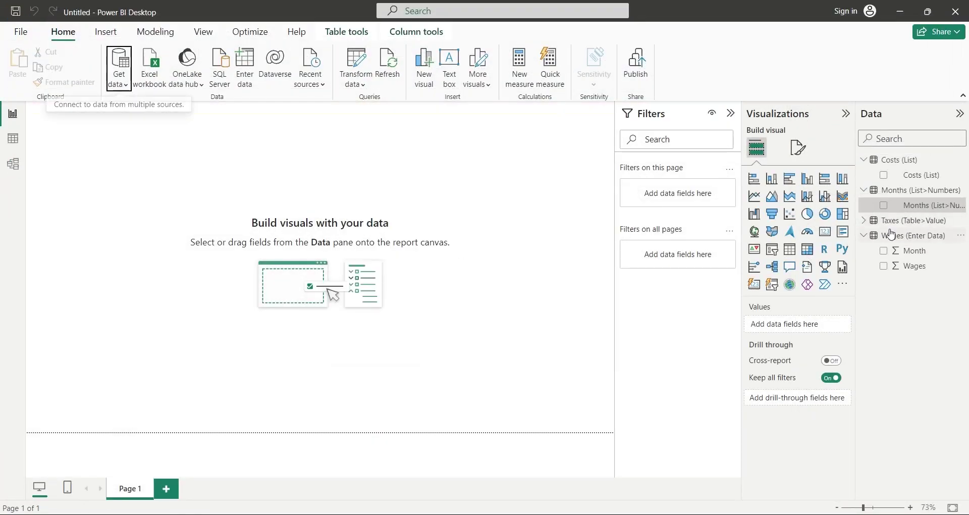
- Check the Taxes field under Taxes (Table>Value), then create another blank query from Get data
click(863, 220)
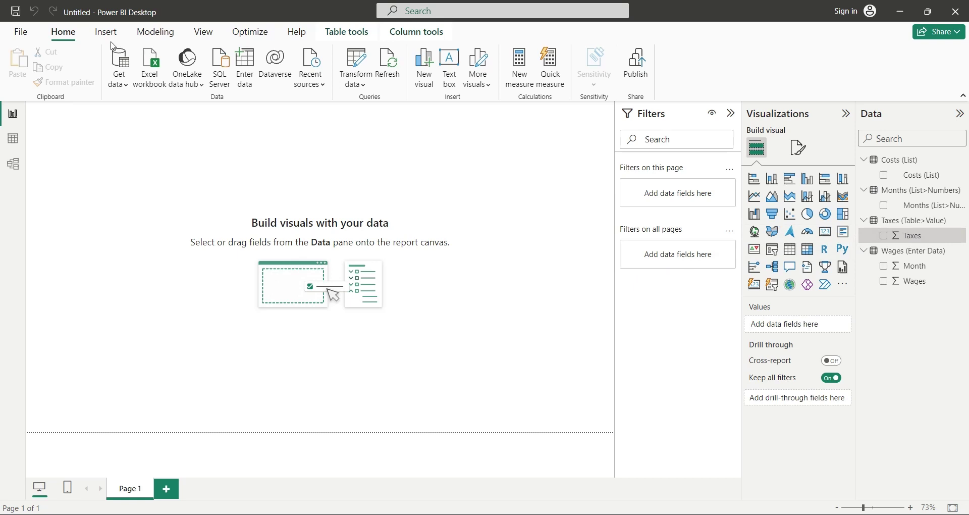
click(120, 69)
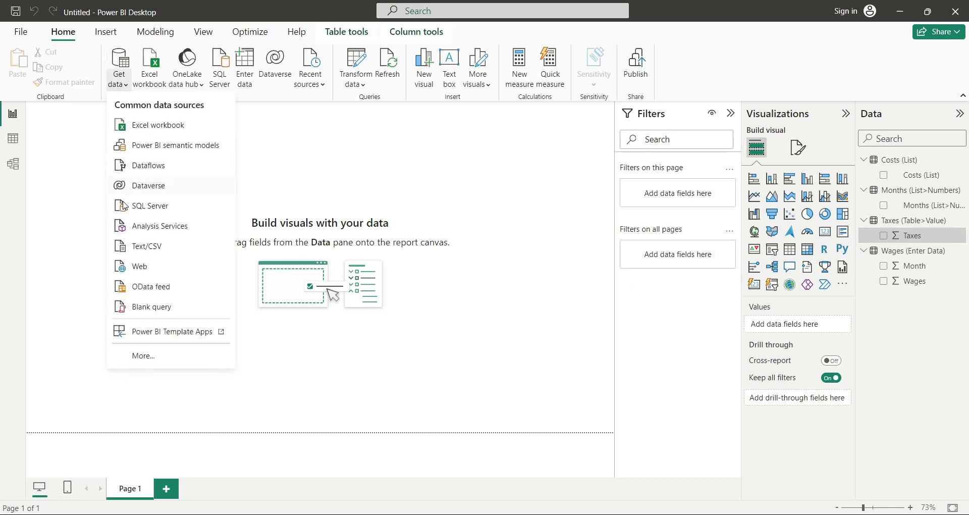
click(143, 304)
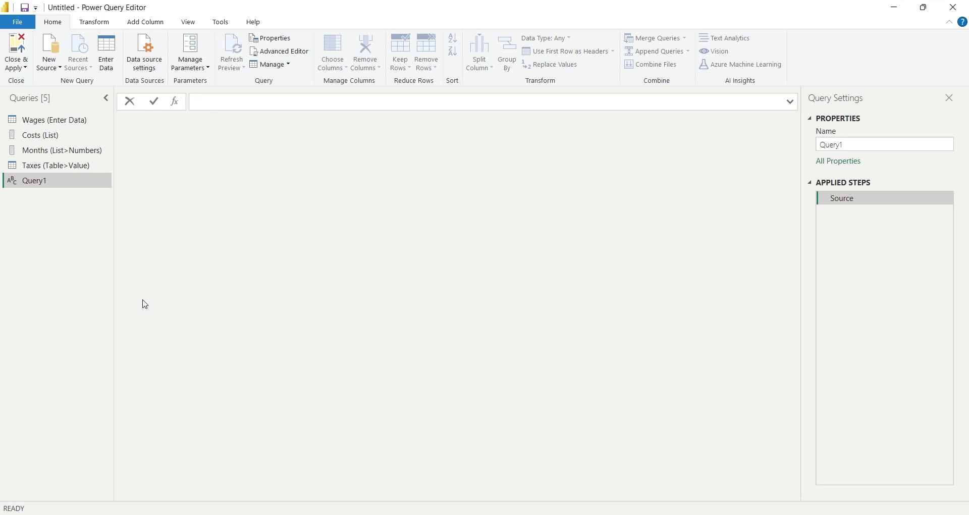
- Type =Table.FromList with "Month,Customers" and six month/customer pairs (1,1000 through 6,1100)
text(=Ta)
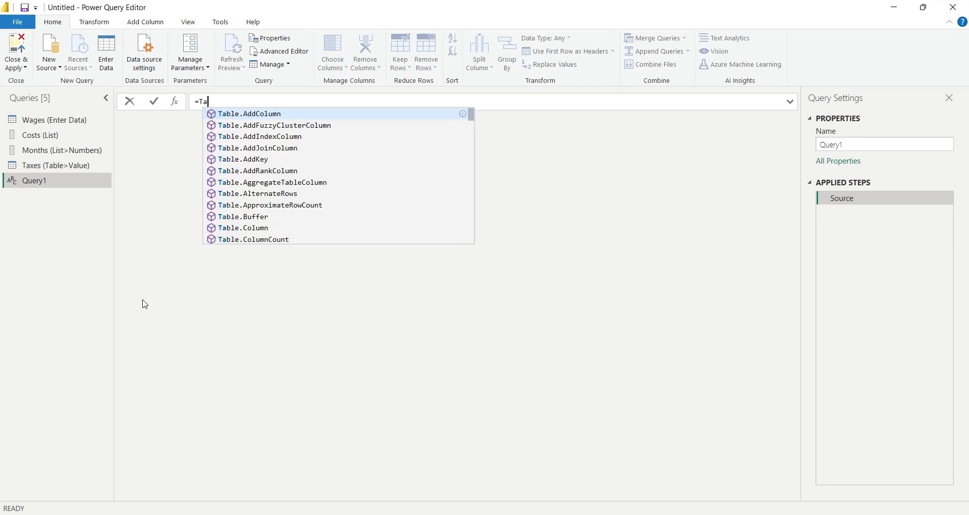
text(ble.)
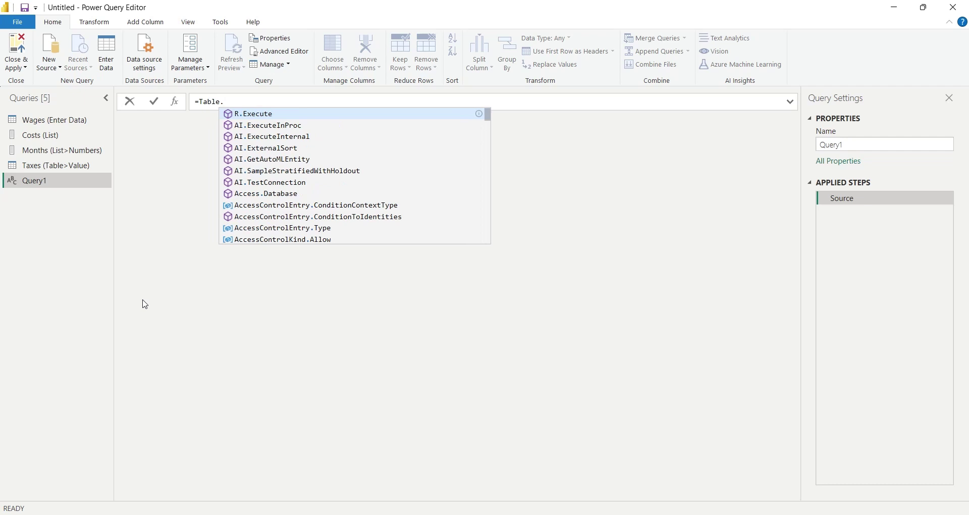
text(FromL)
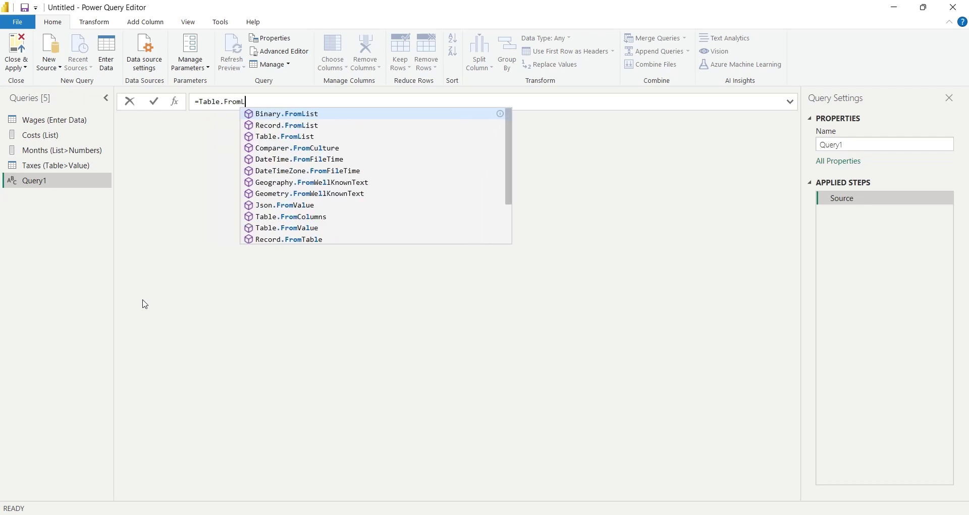
text(ist()
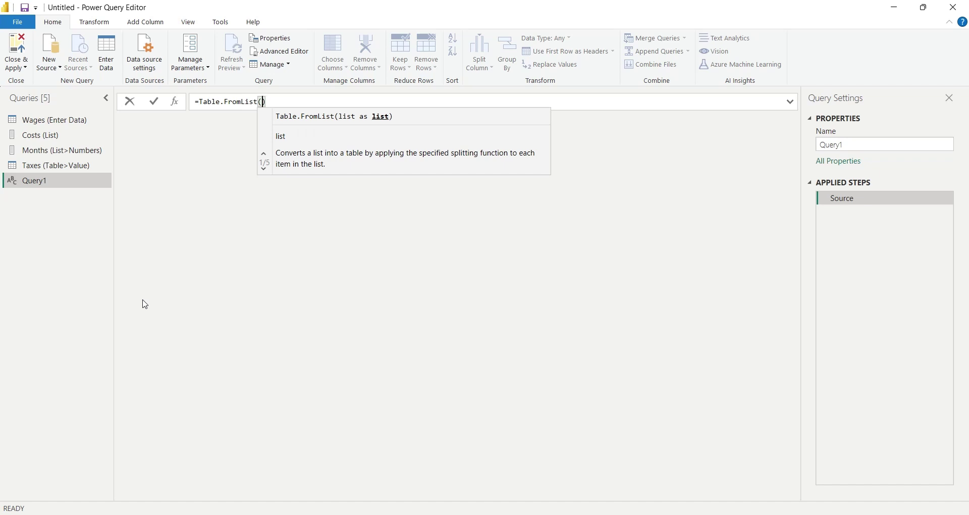
text({)
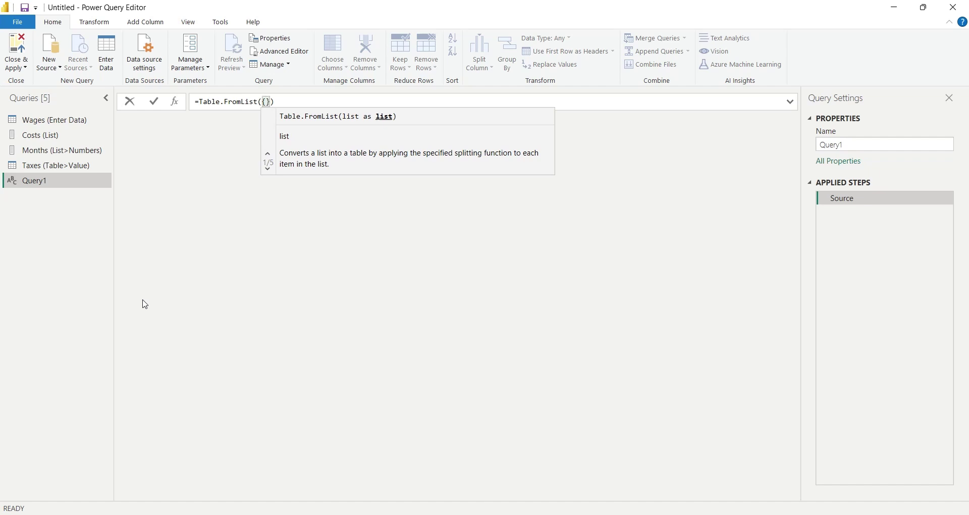
text(")
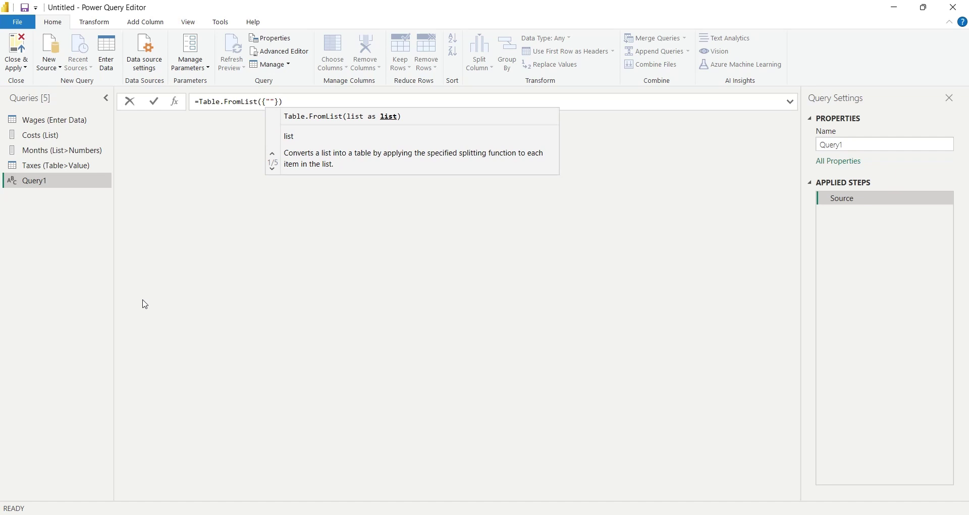
text(Month,)
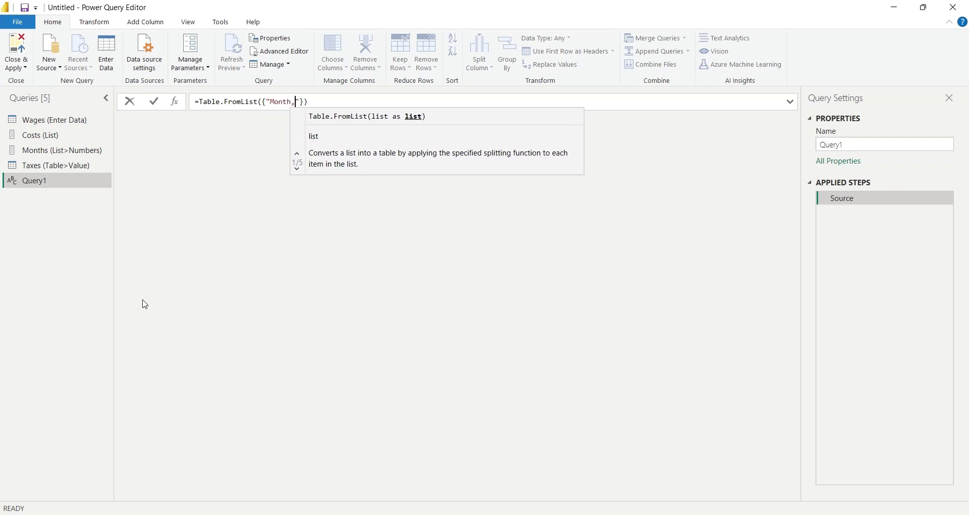
text(Customers)
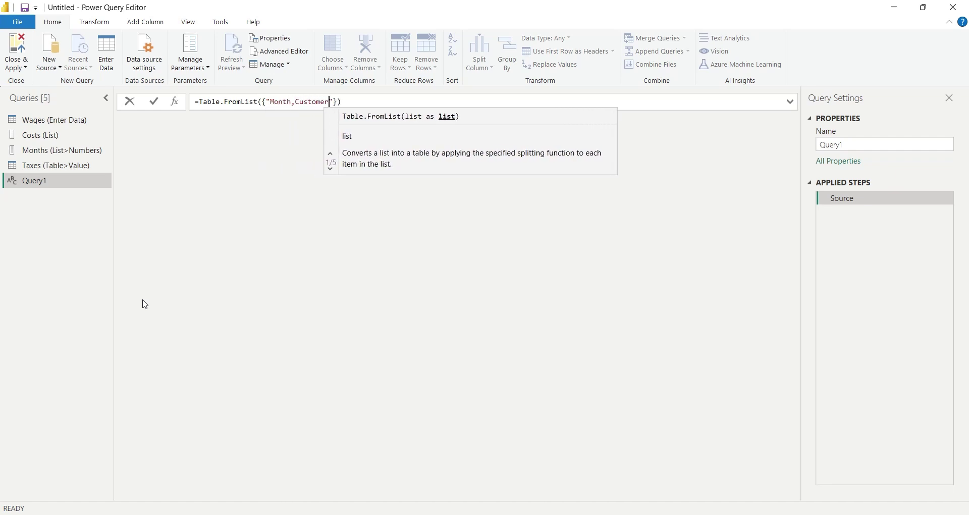
text(")
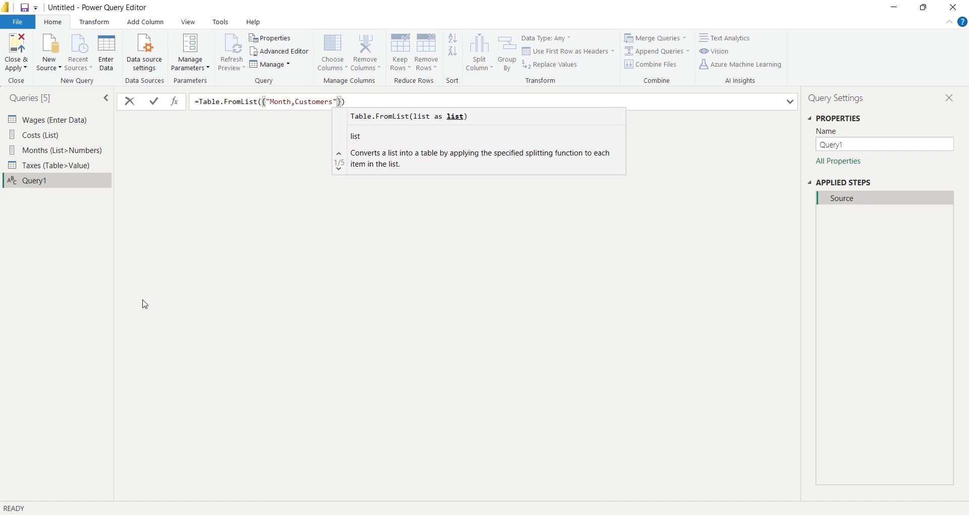
text(,"1,1000",")
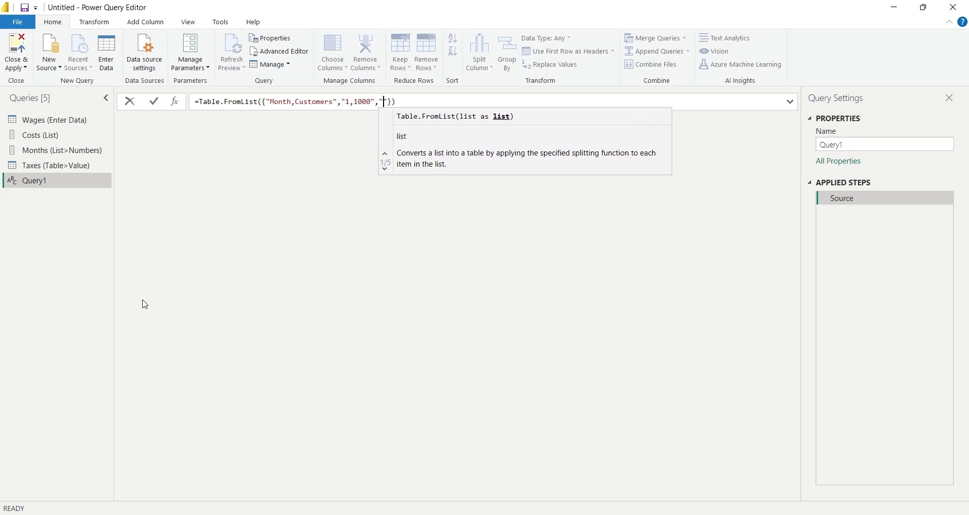
text(2,1200","3)
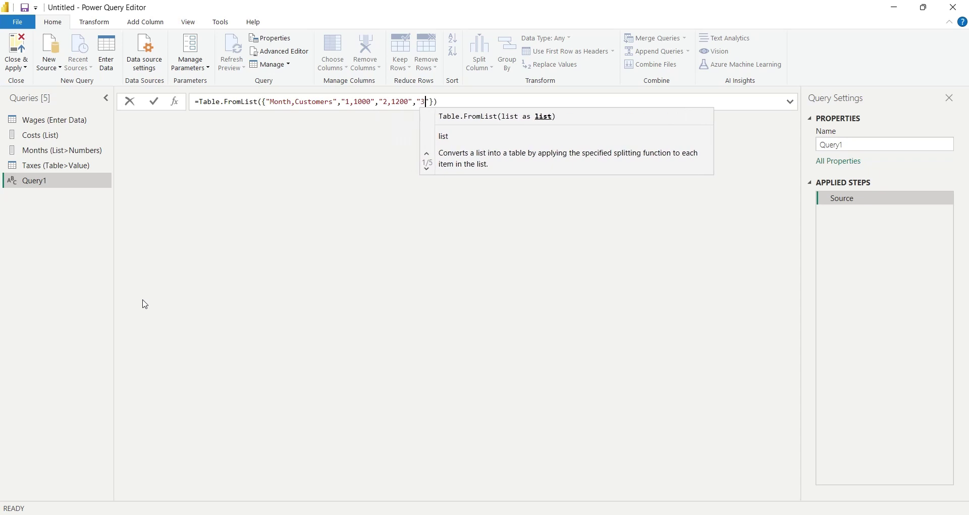
text(,1100","4,1300","5,1500",")
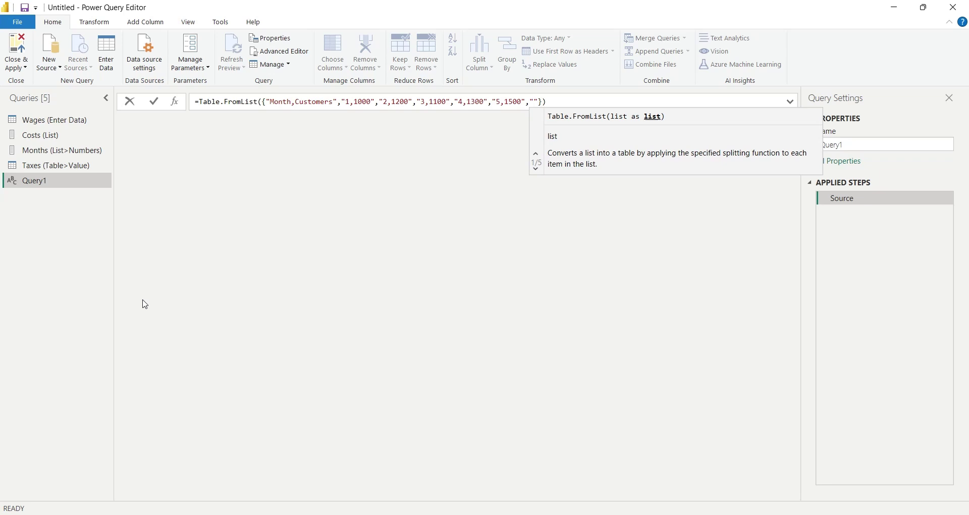
text(6,1100"},)
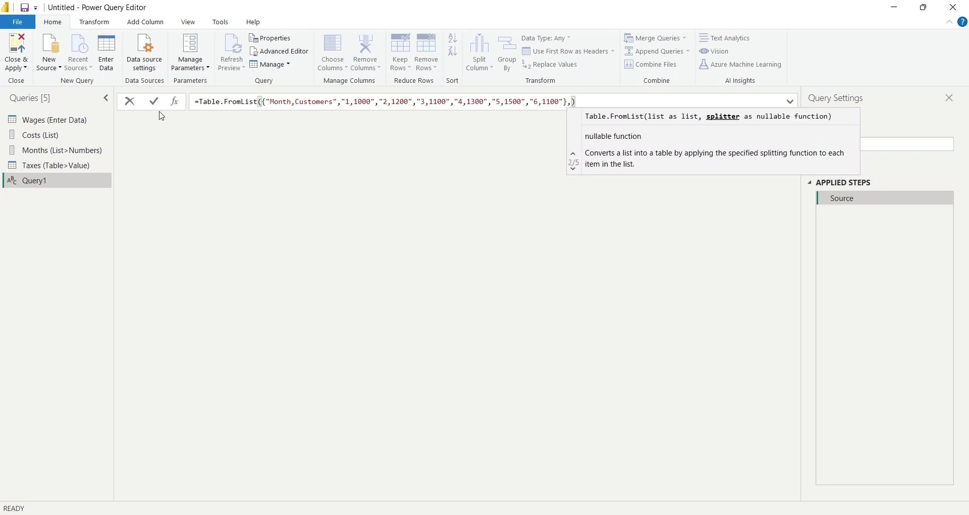
text(spli)
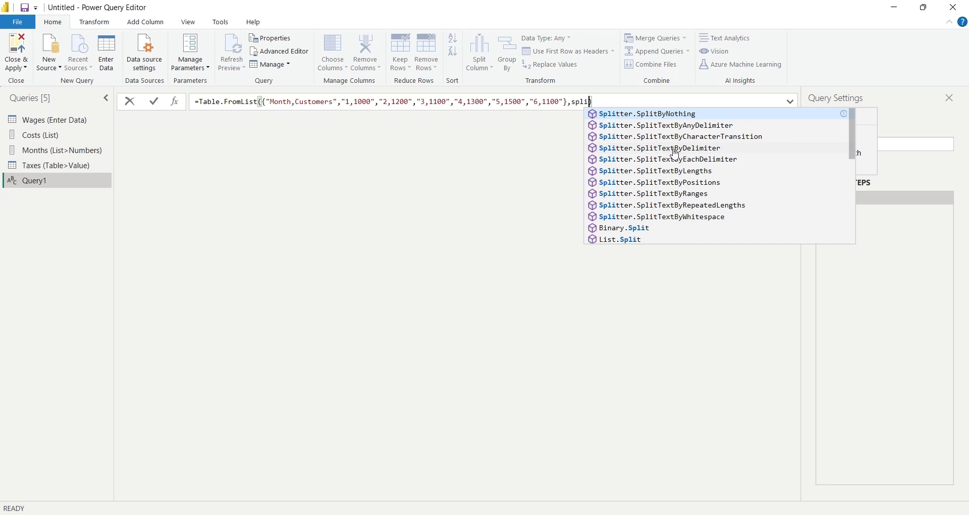
- Finish the formula with Splitter.SplitTextByDelimiter(",") and promote the first row to Month and Customers headers
click(676, 149)
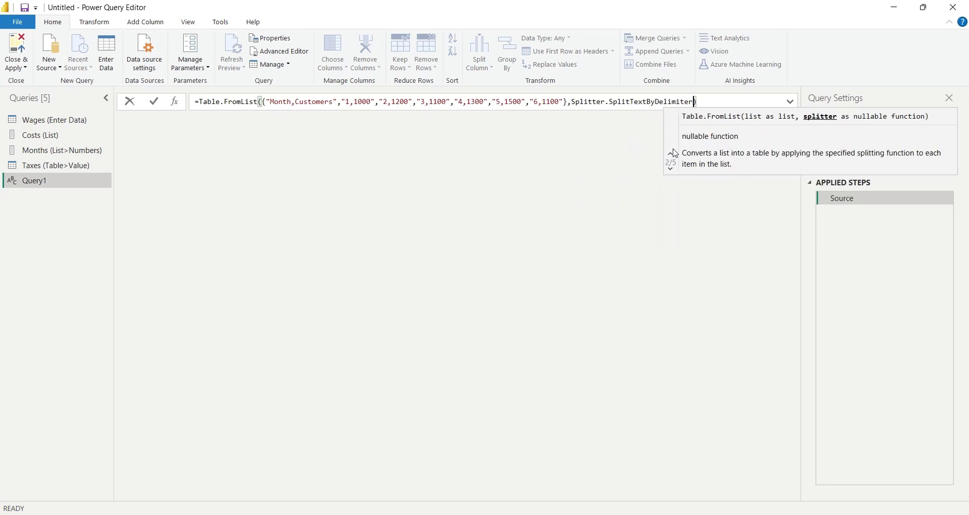
text(()
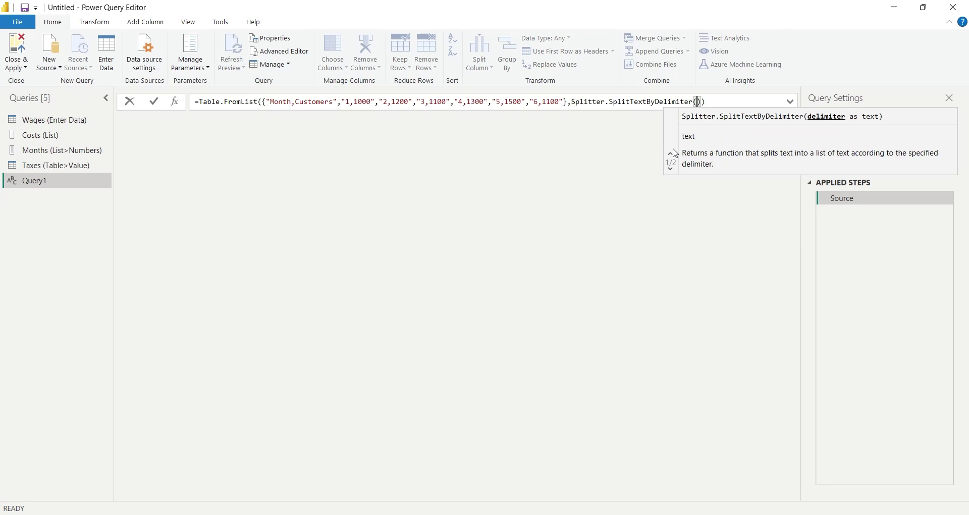
text(",")
click(154, 102)
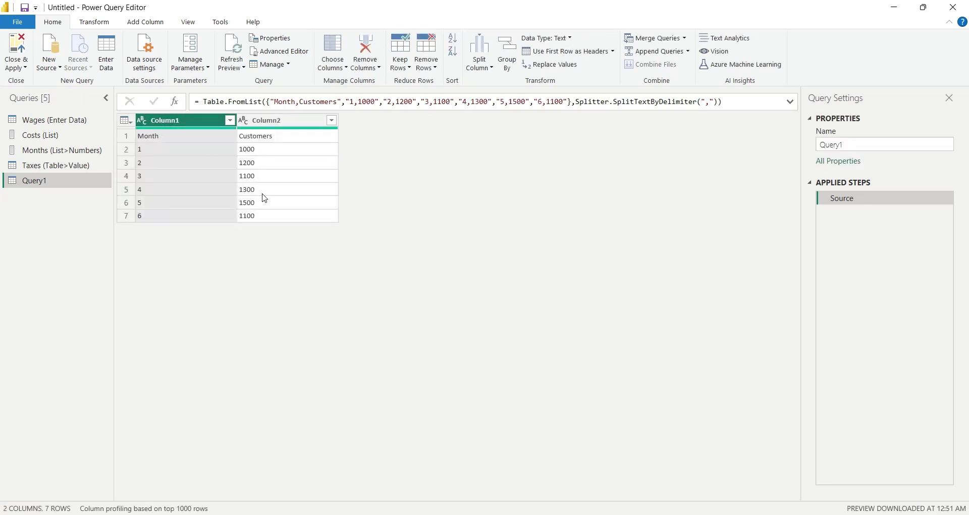
click(166, 137)
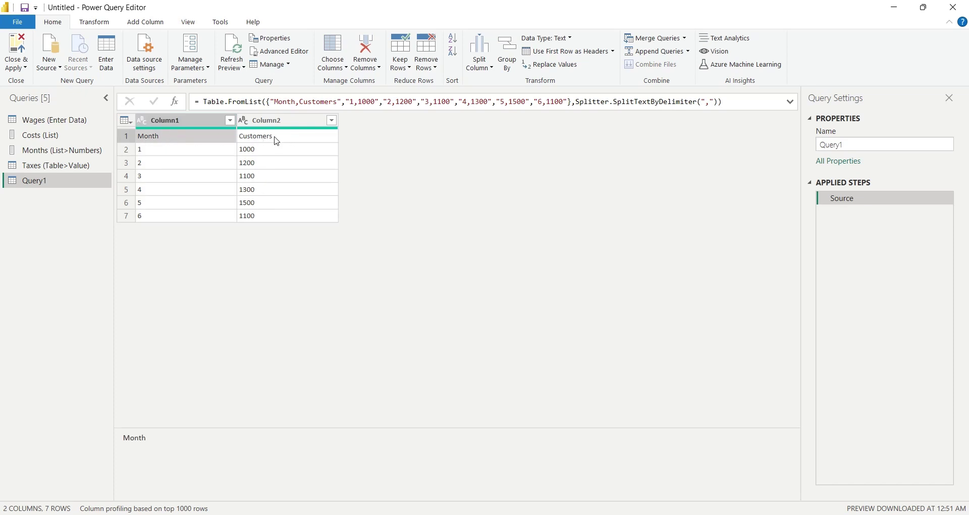
click(546, 52)
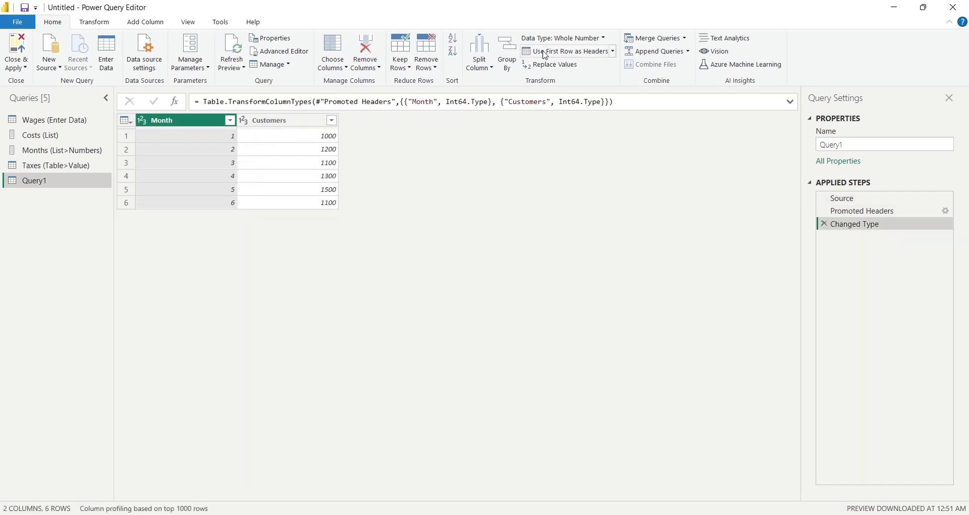
- Rename Query1 to 'Customers (Table>List)' and load it with Close & Apply
double_click(46, 181)
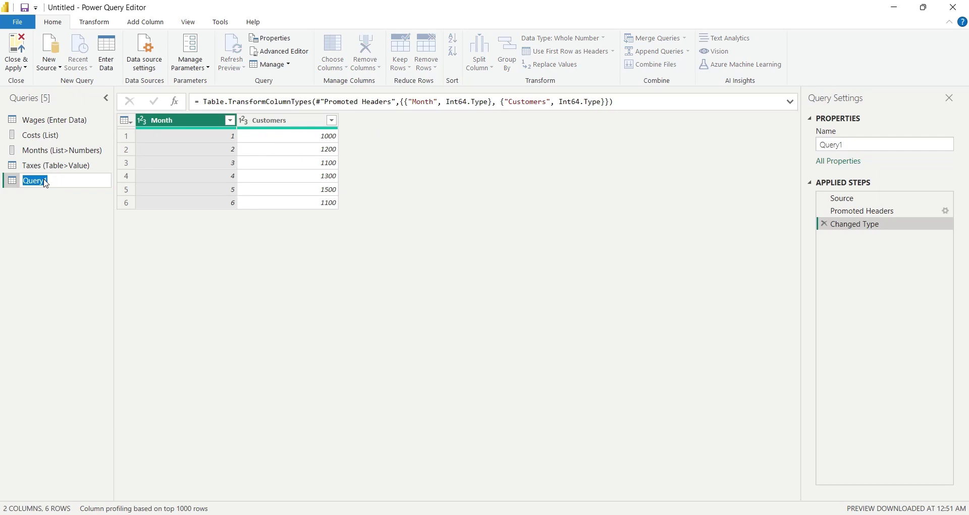
text(Customers (Table>List)
key(Return)
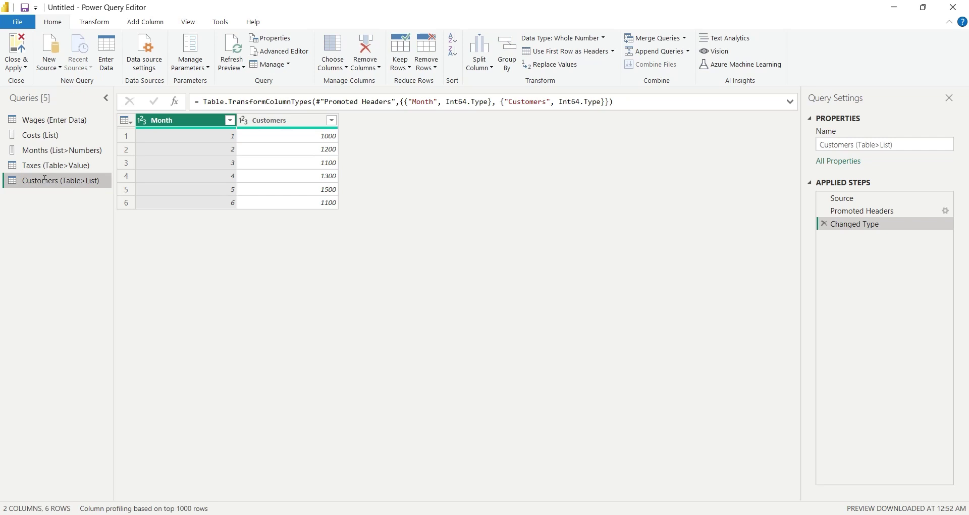
click(19, 50)
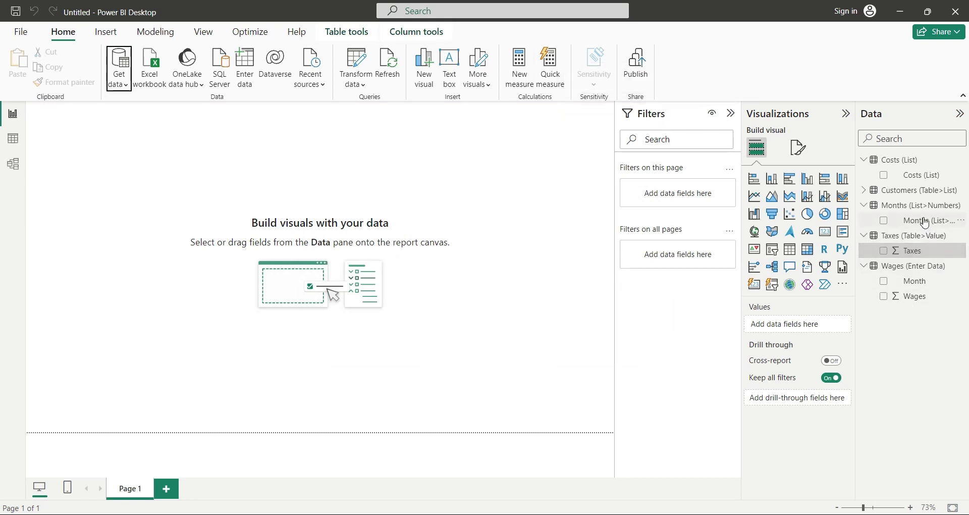
- Inspect the Customers (Table>List) fields, selecting Month, then open the Get data source list
click(865, 191)
click(924, 194)
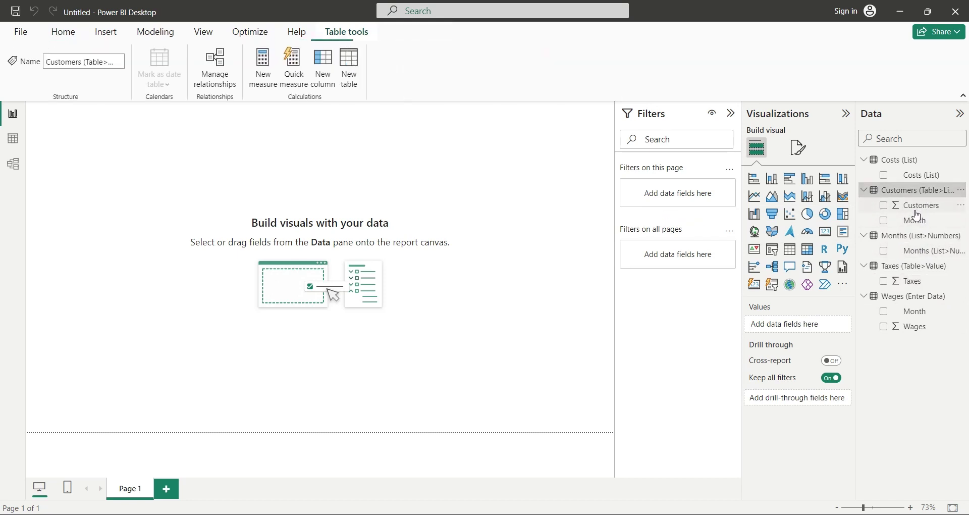
click(916, 221)
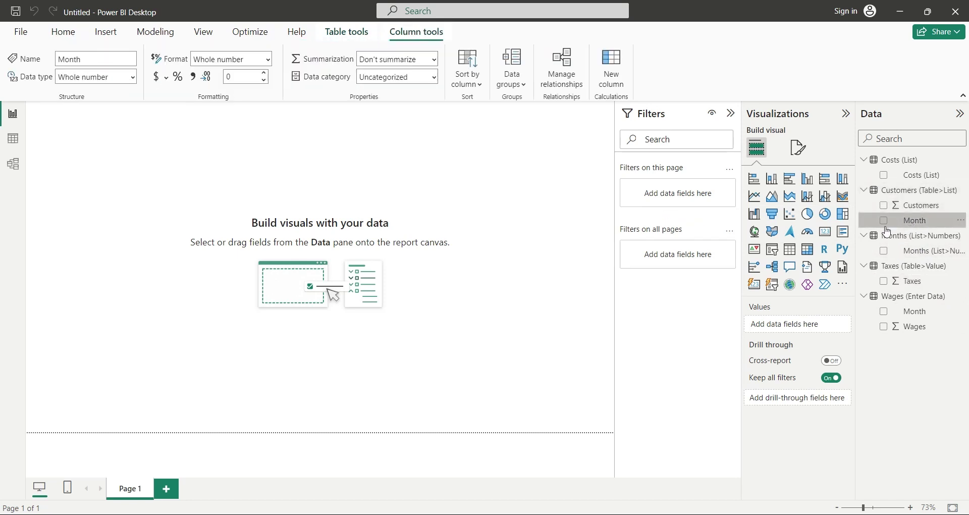
click(571, 277)
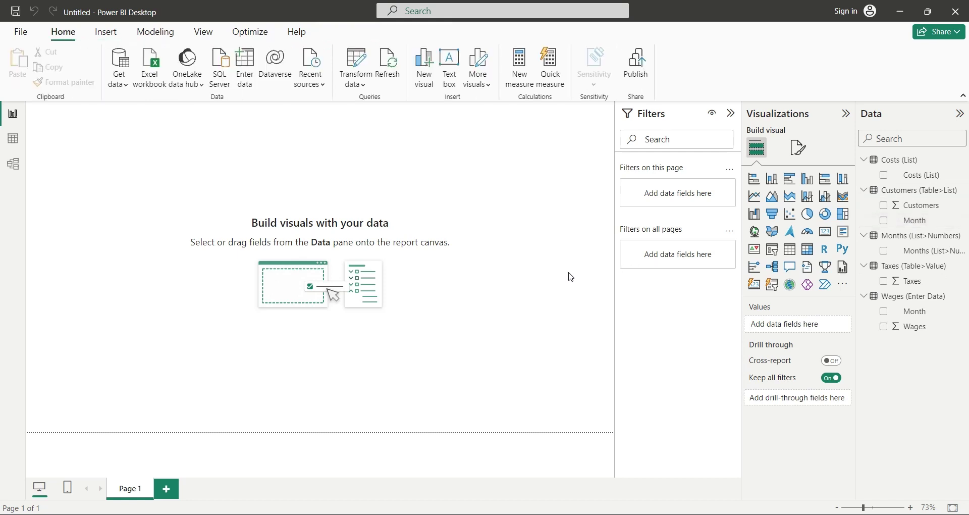
click(119, 81)
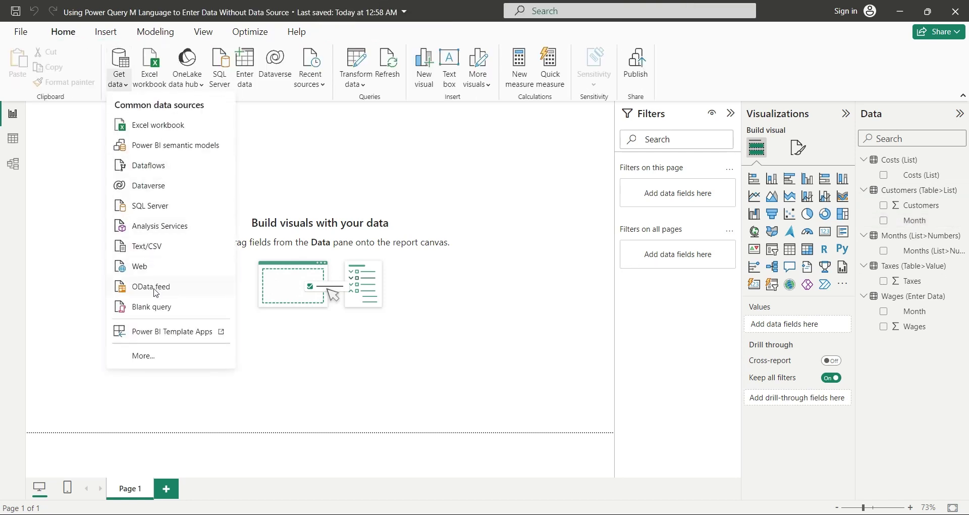
- Start a blank query and type a Table.FromRows formula with Month/Units Produced rows {1,10} through {6,12}
click(160, 306)
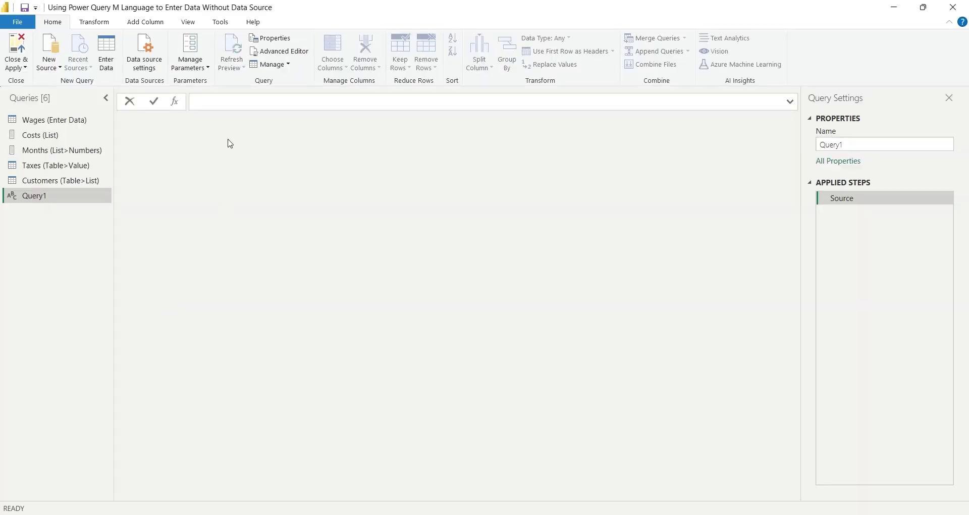
text(Ta)
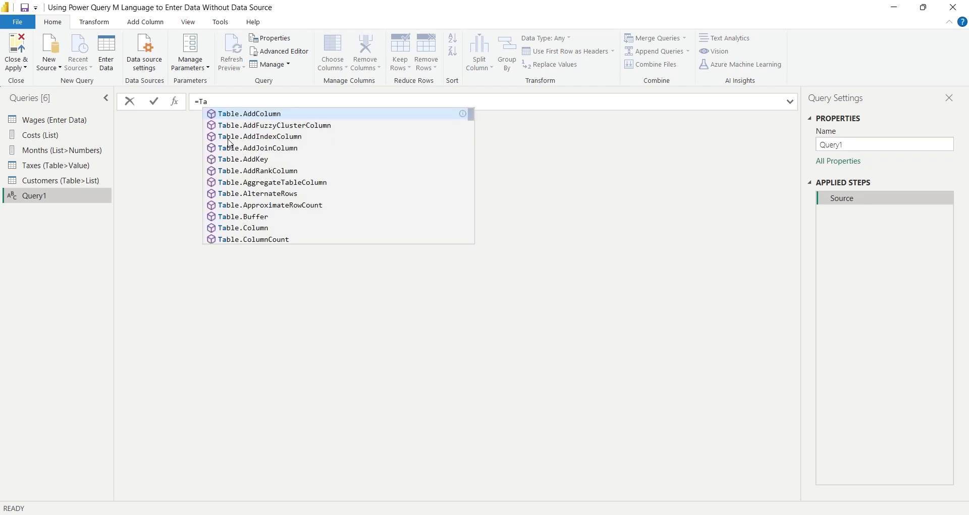
text(ble)
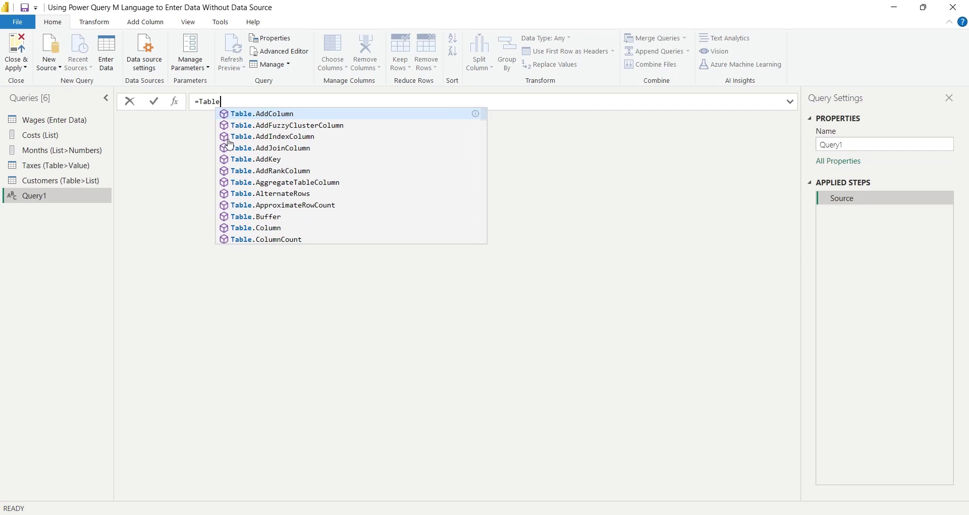
text(.Fr)
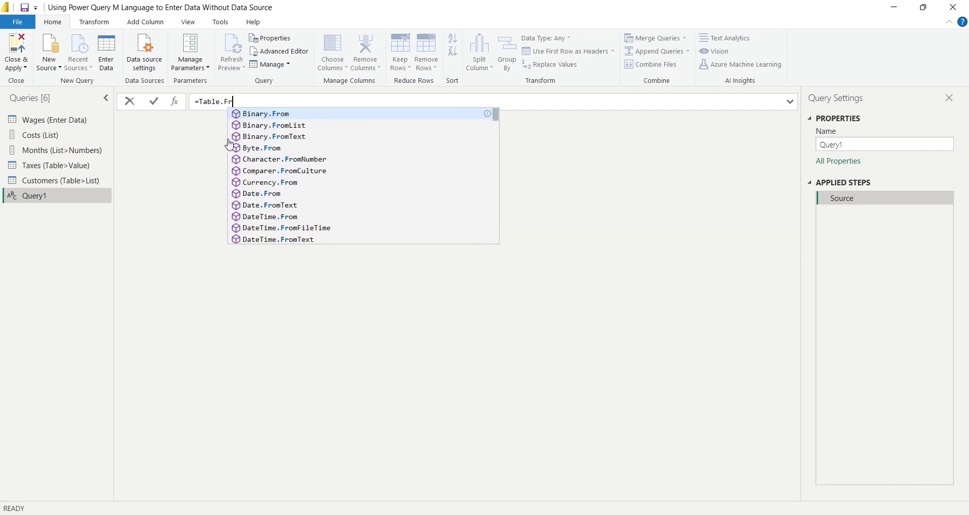
text(omR)
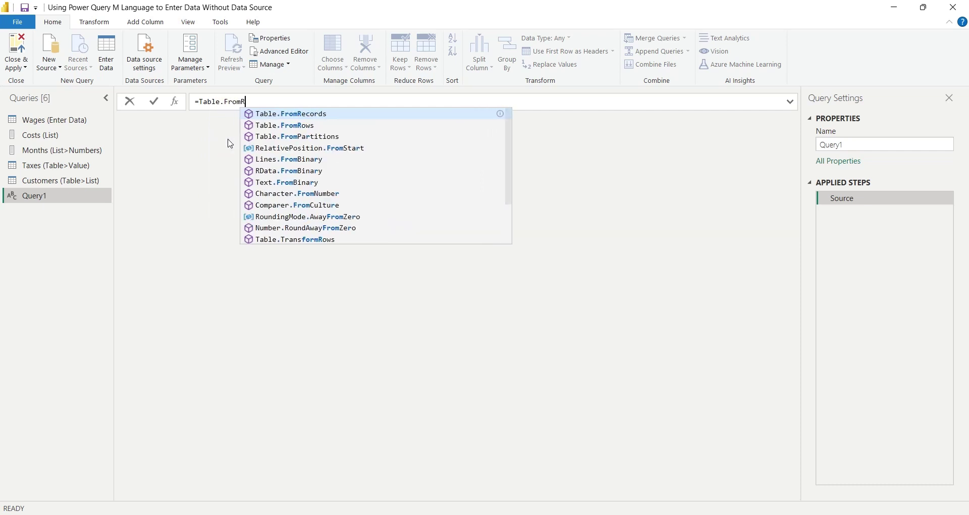
text(ow)
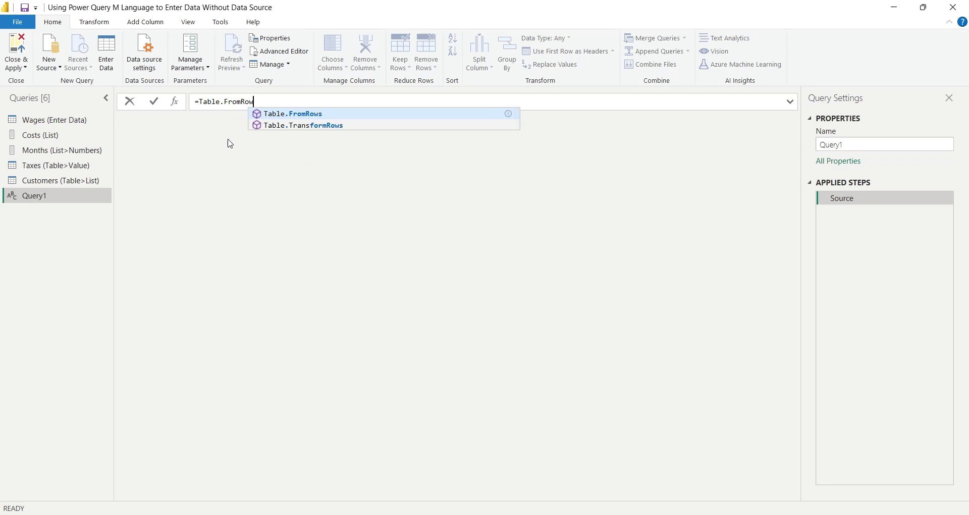
text(s()
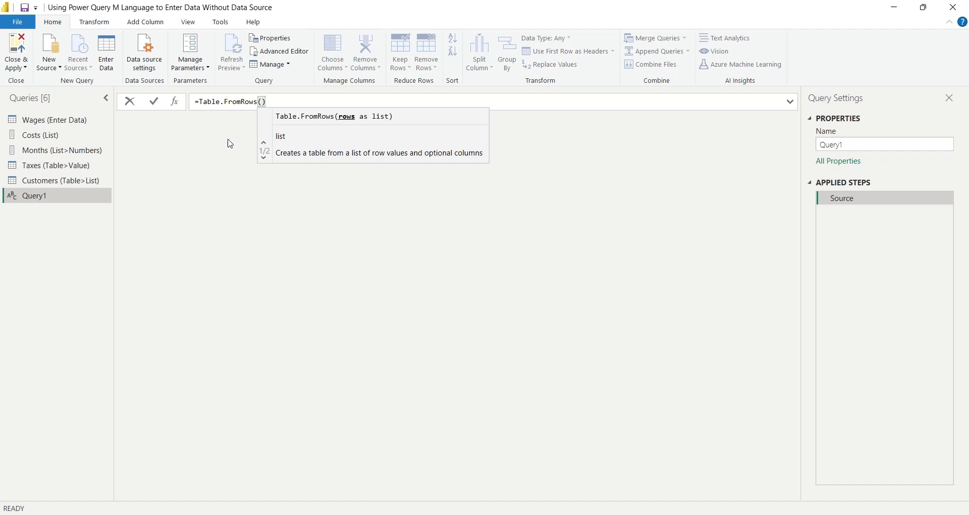
text({)
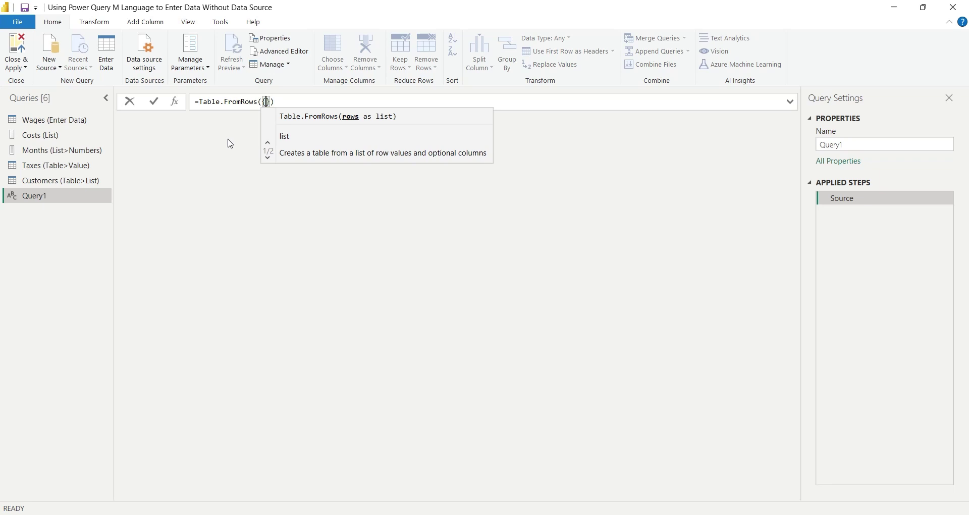
text(")
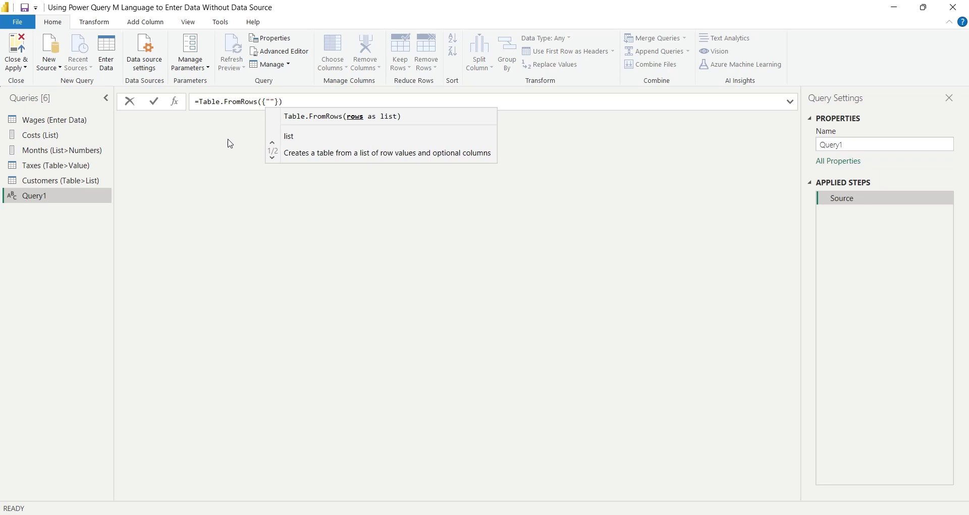
text(Month)
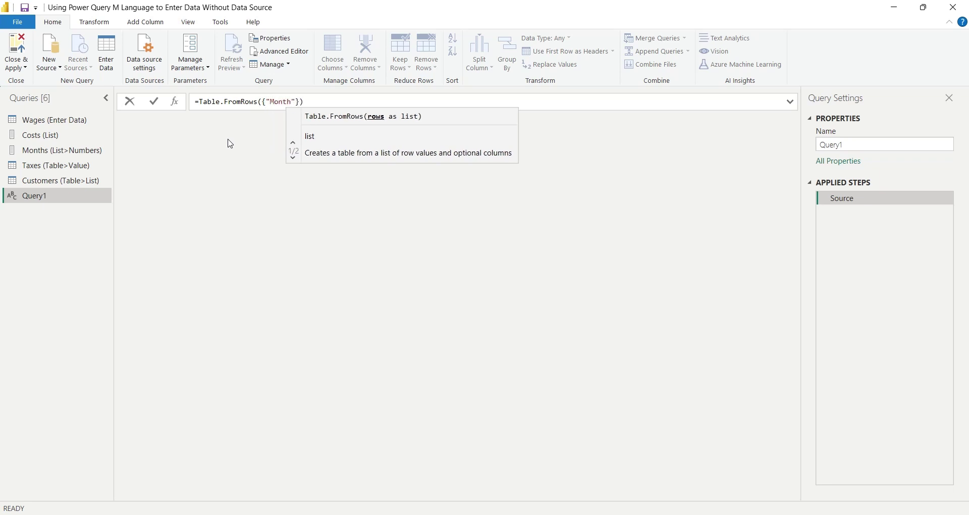
key(Right)
text(,)
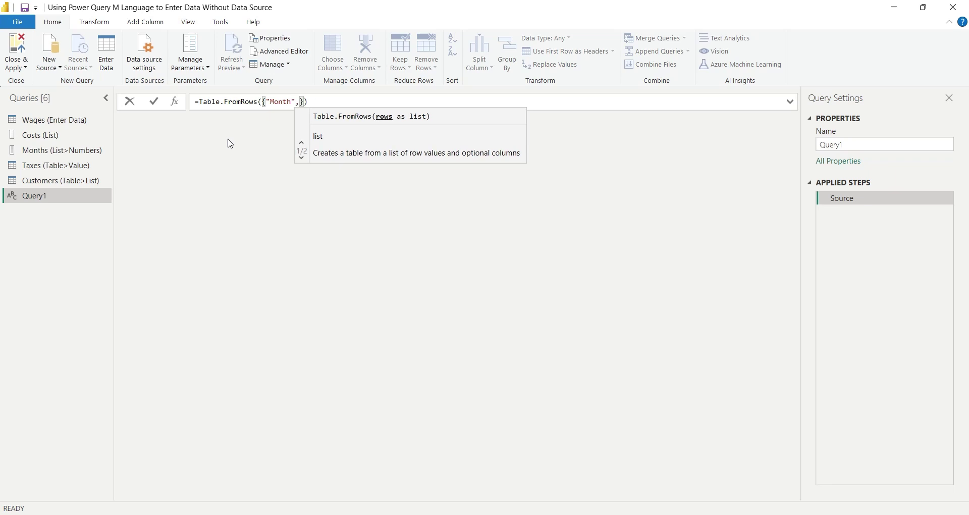
text("Unit)
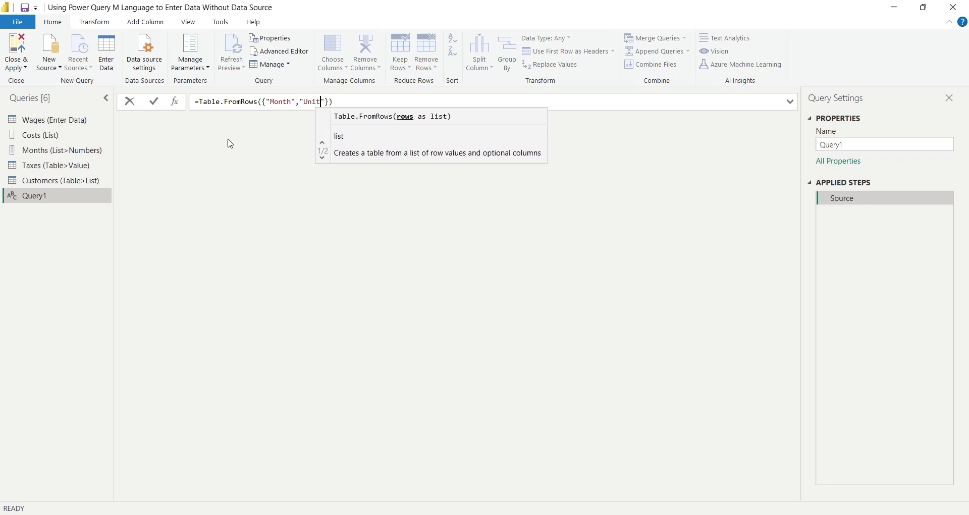
text(s)
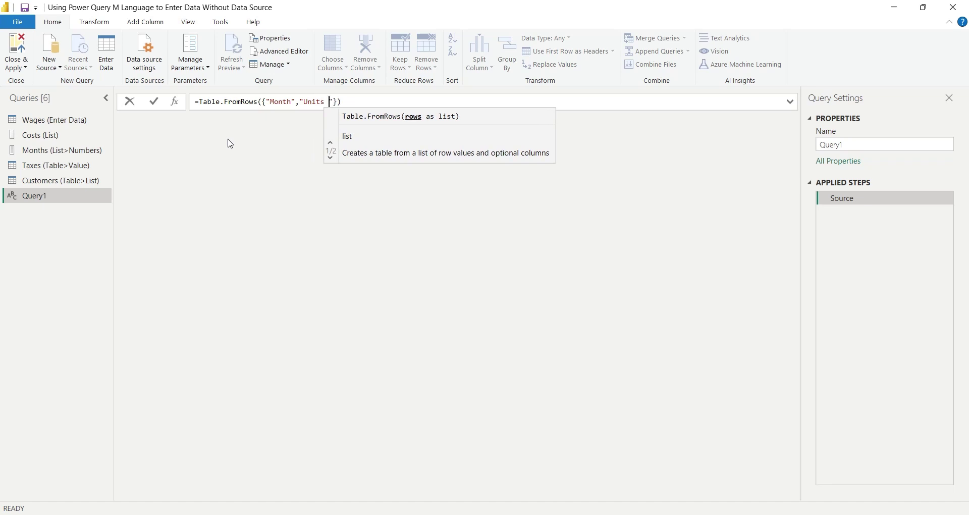
text( Produc)
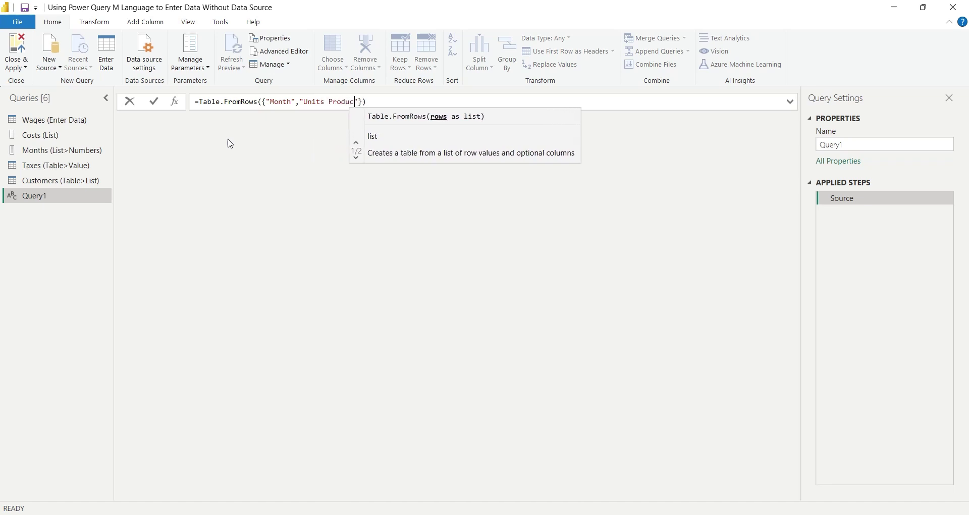
text(ed)
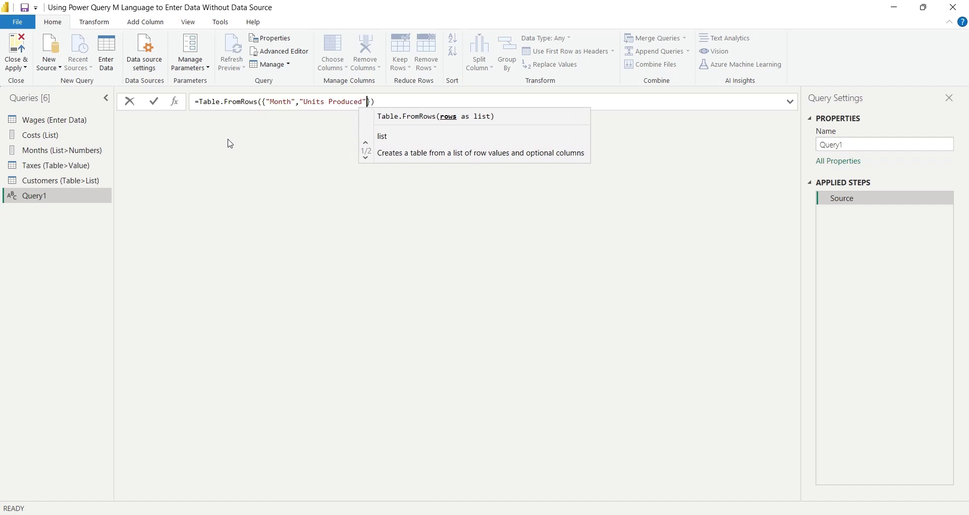
key(Right)
key(Right)
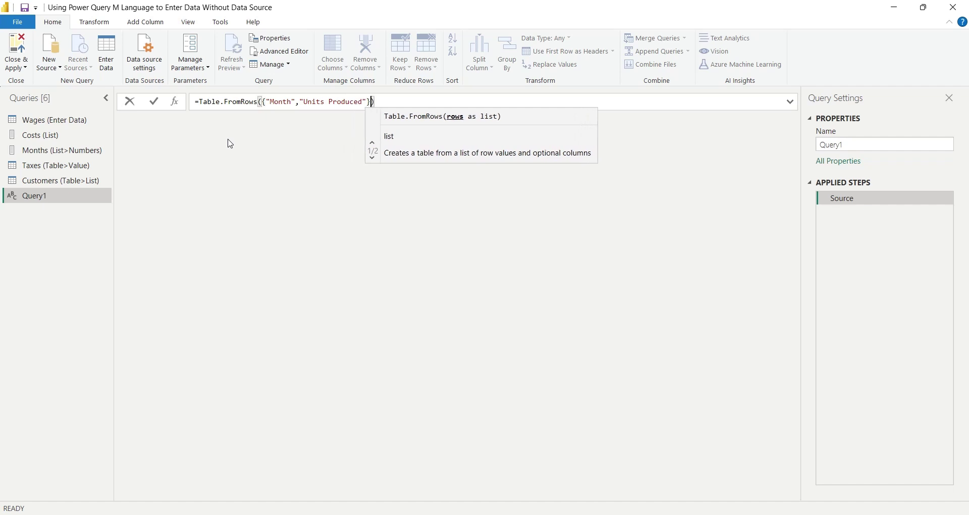
text(,{1,10},{2)
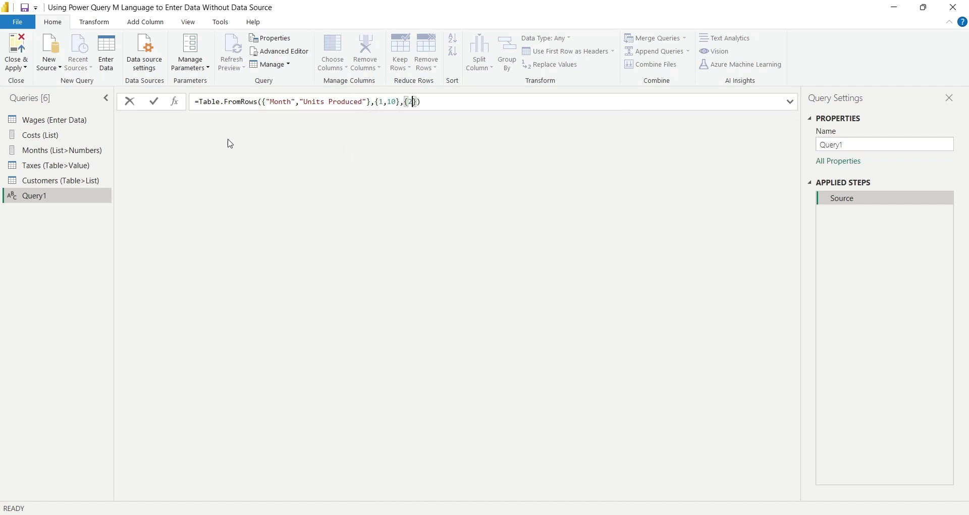
text(,11},{3,11.5},{4,10},{5,11},{6,12)
- Wrap the Table.FromRows row lists in outer braces and commit the corrected formula
click(154, 103)
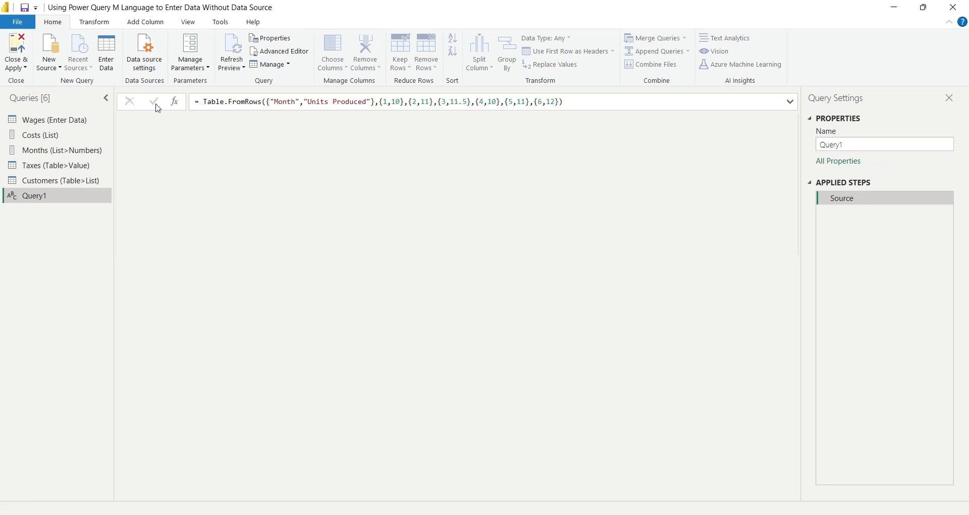
click(269, 102)
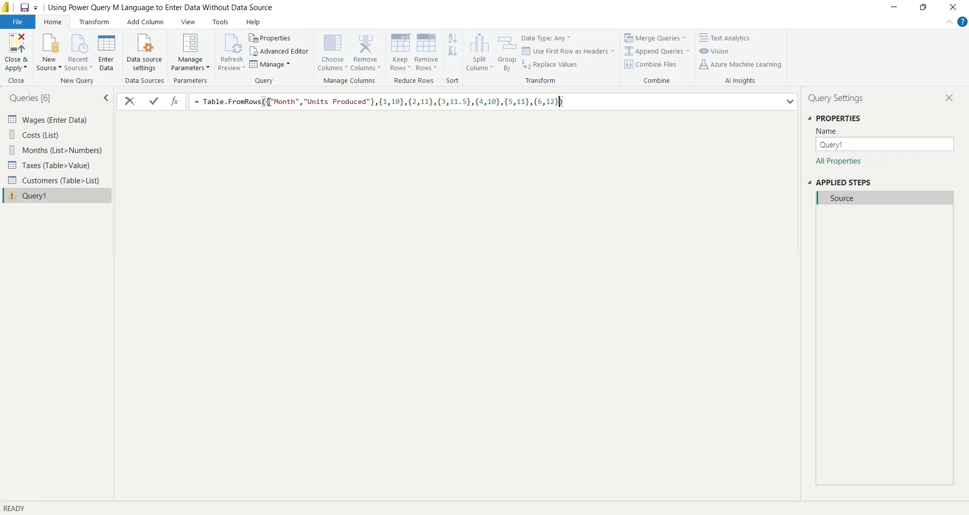
key(Right)
text({)
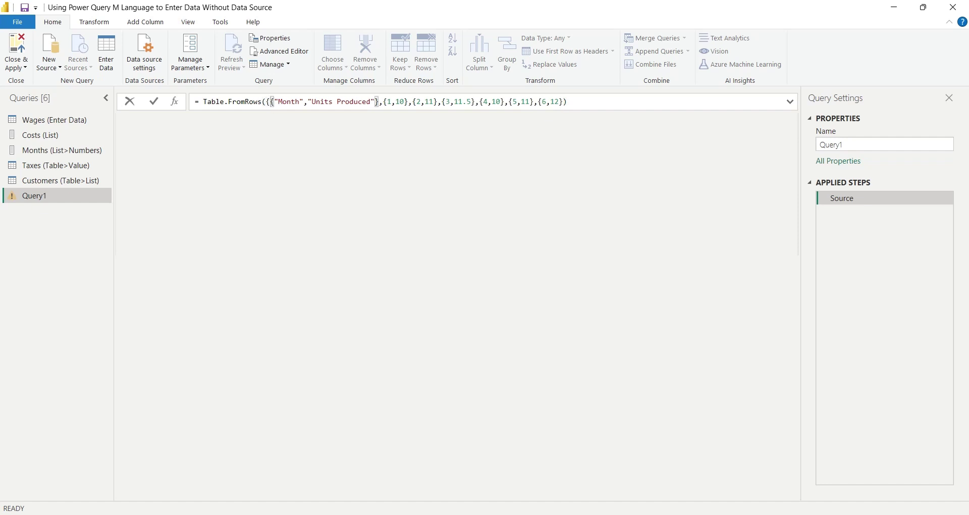
click(565, 102)
text(}})
click(154, 106)
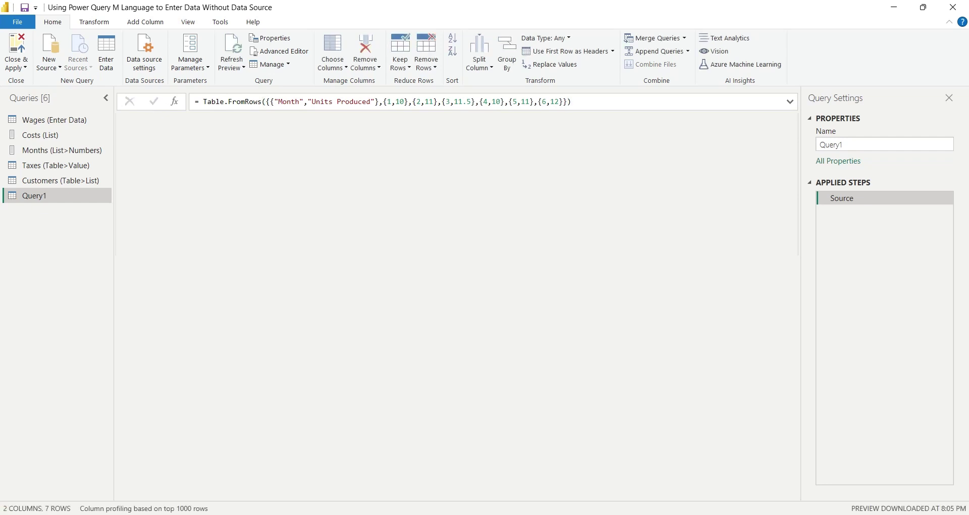
- Try promoting the first row to headers, then delete the Changed Type and Promoted Headers steps
click(273, 141)
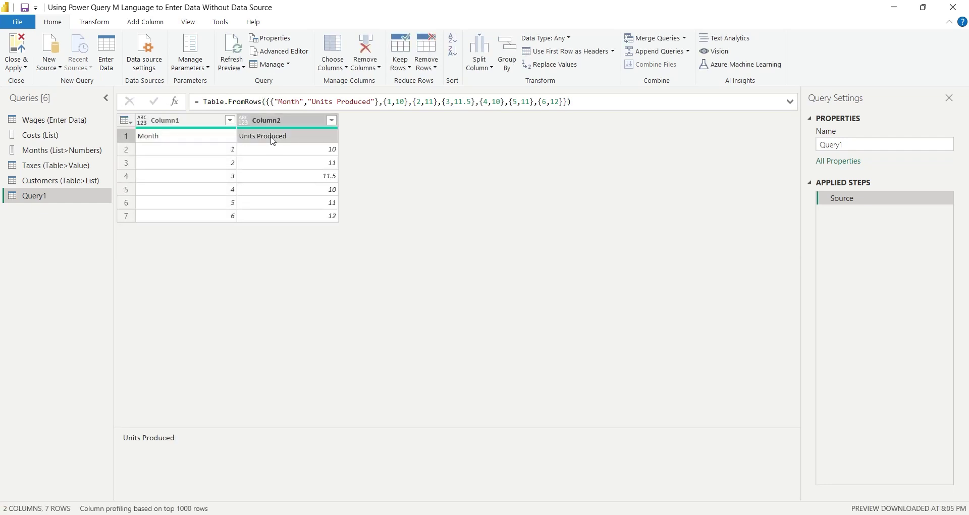
click(230, 141)
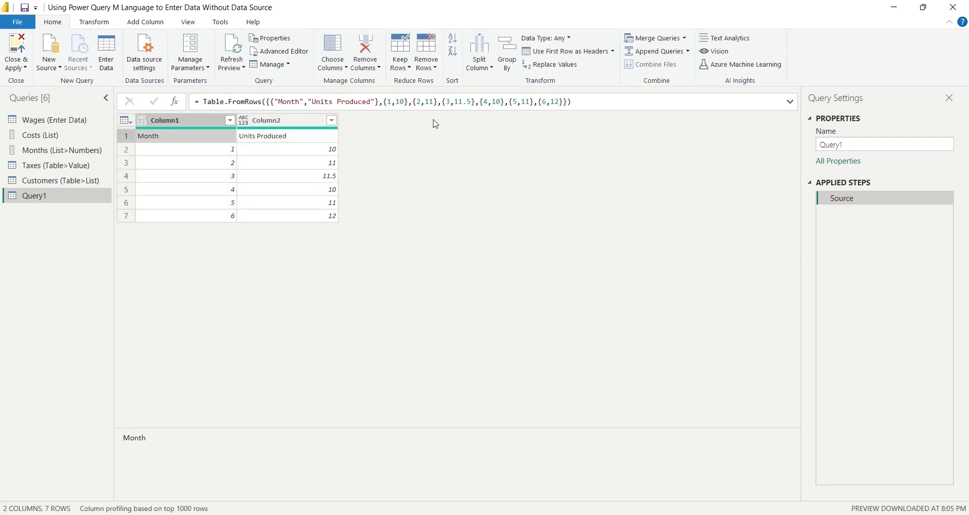
click(552, 50)
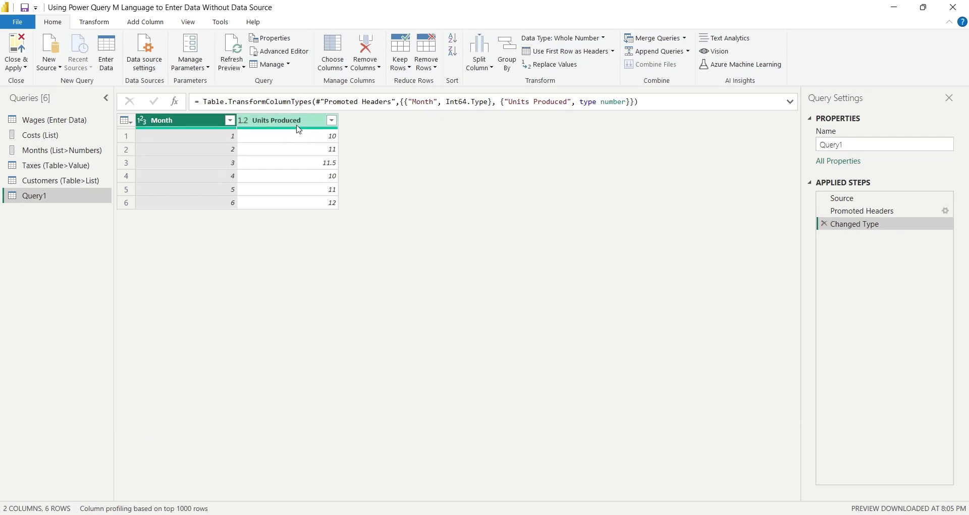
click(825, 224)
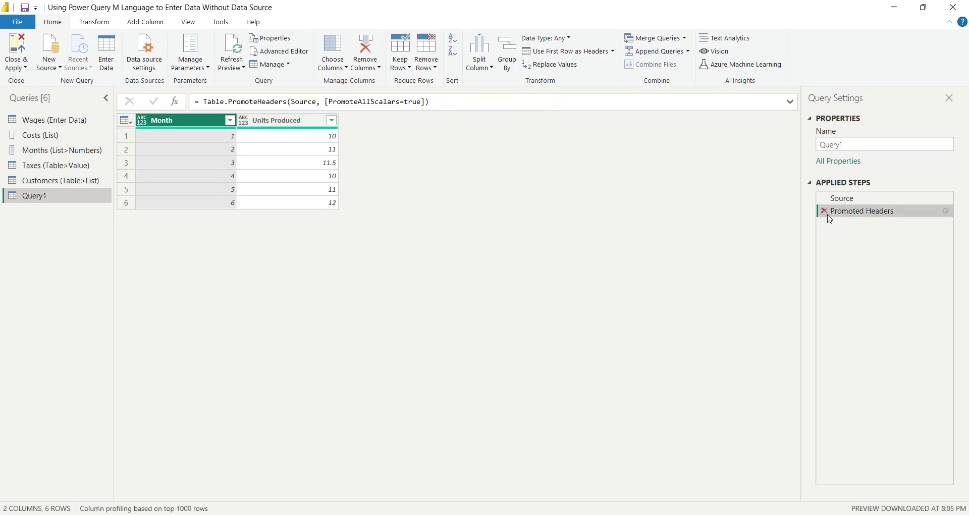
click(825, 211)
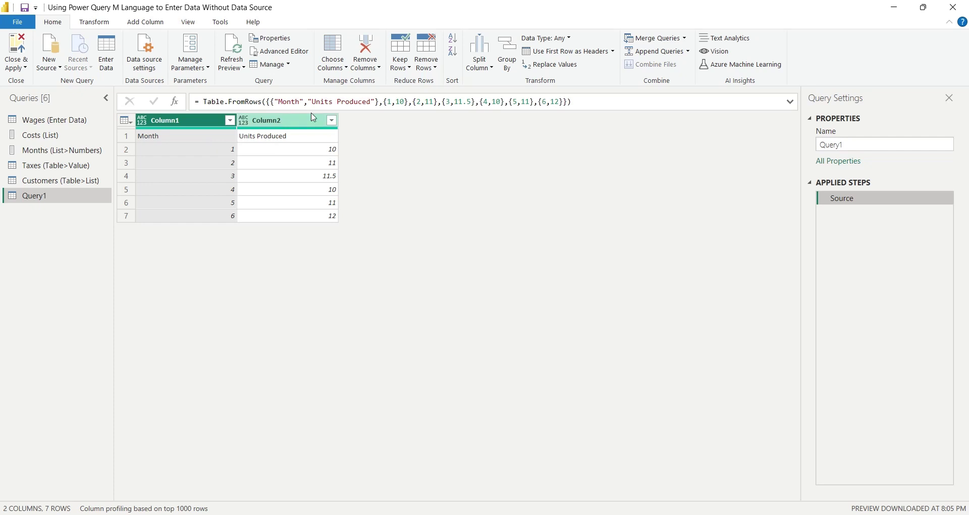
- Move the Month and Units Produced header list into Table.FromRows as its column names
drag(381, 103, 273, 103)
key(ctrl+c)
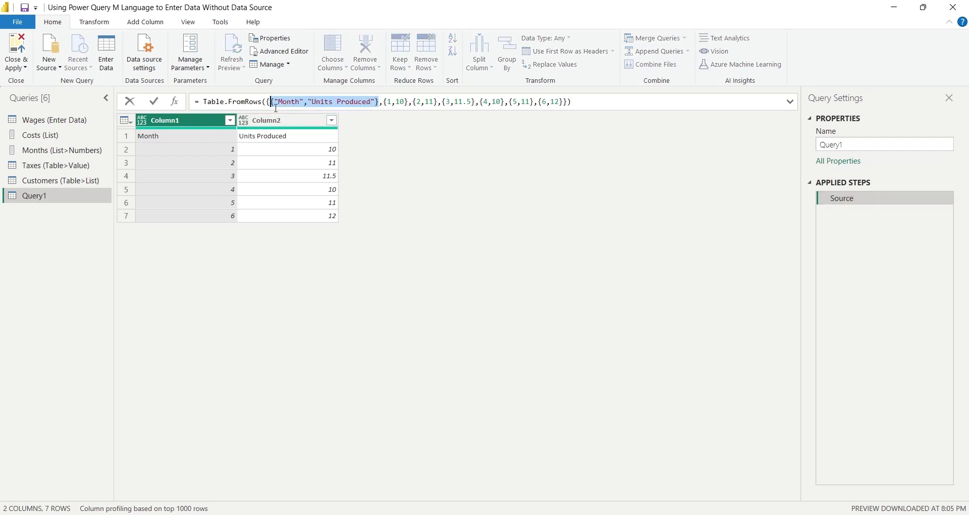
key(Delete)
key(Delete)
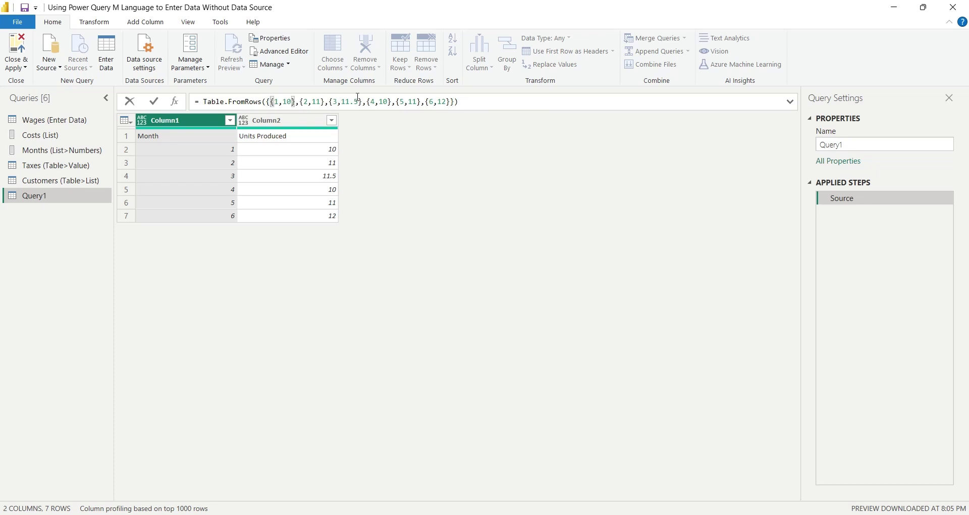
click(456, 102)
text(,)
key(ctrl+v)
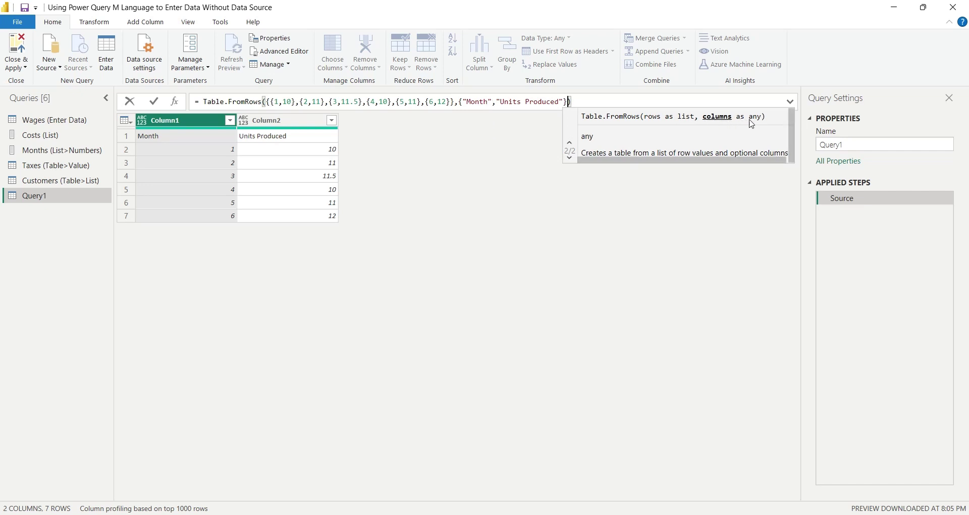
click(154, 103)
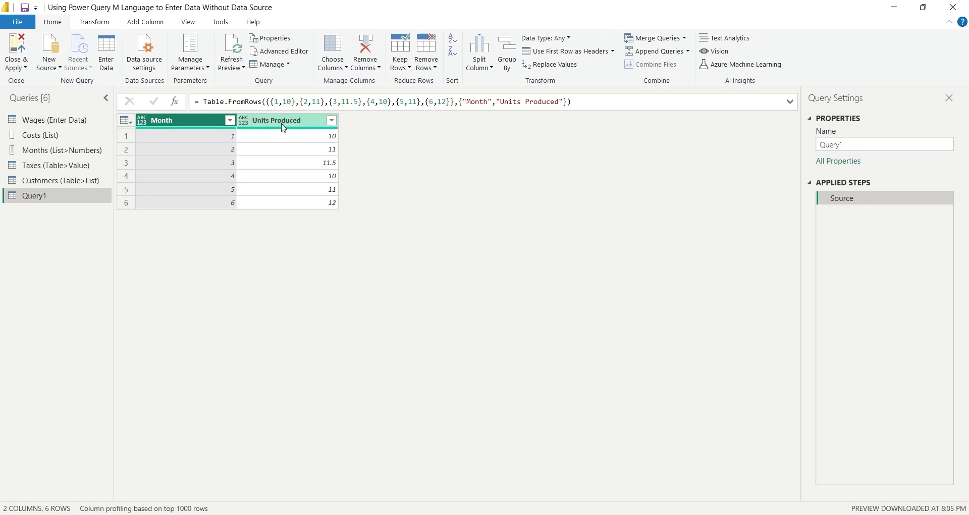
- Rename Query1 to 'Units (Table>Rows)' and load it into the report with Close & Apply
double_click(39, 200)
text(Units ()
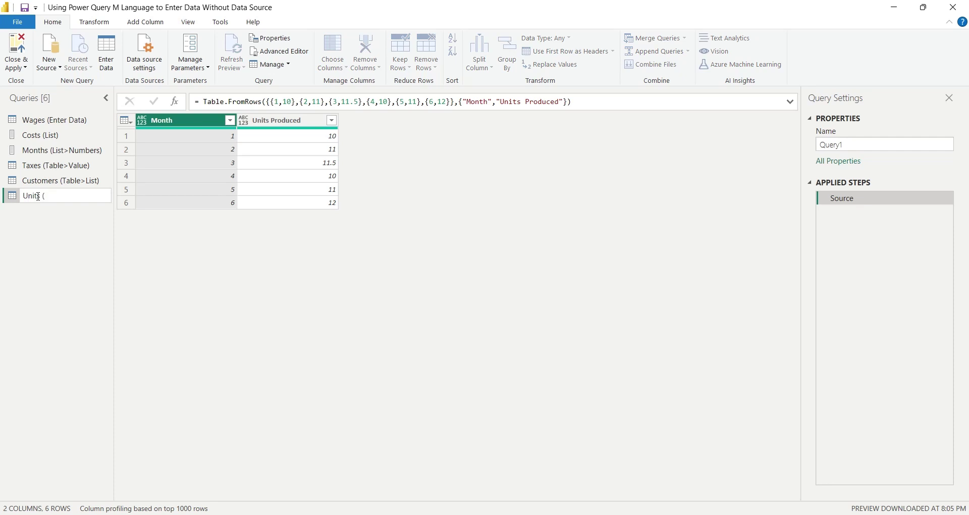
text(Table>Rows))
key(Return)
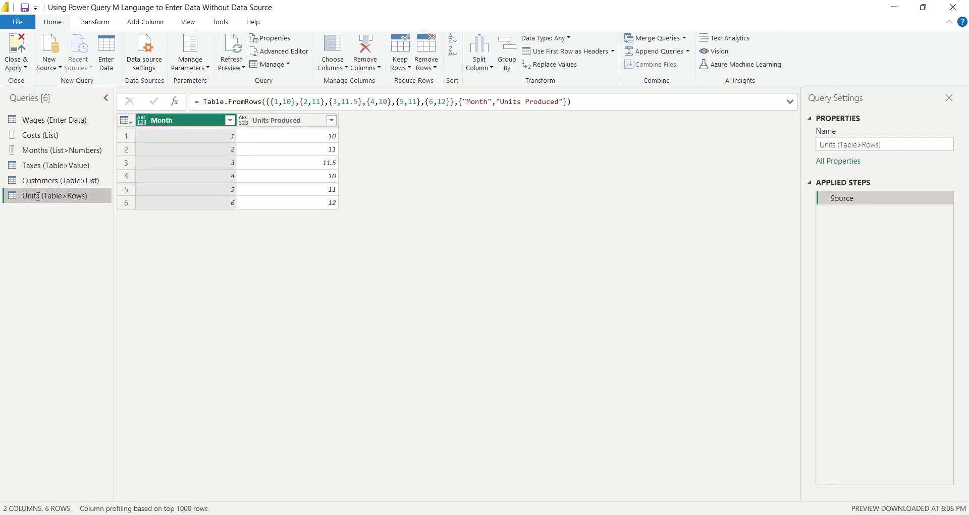
click(16, 50)
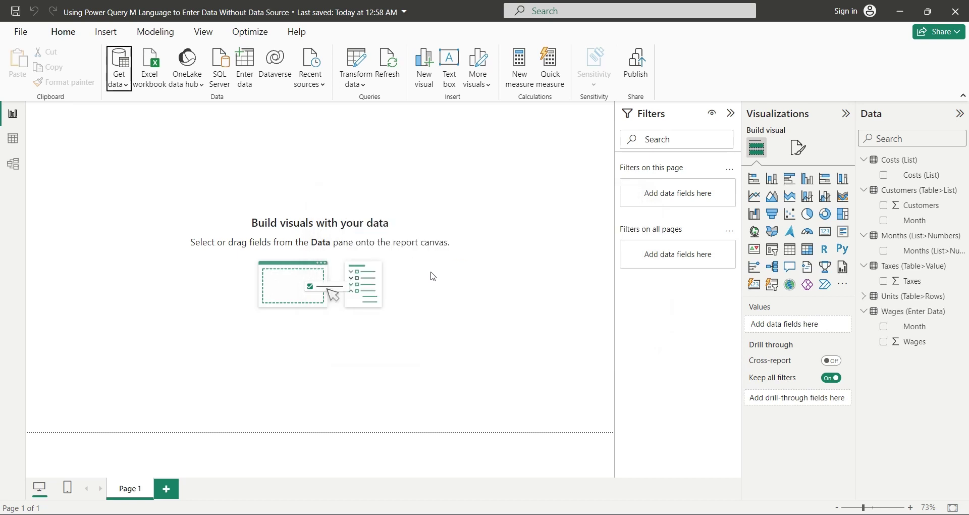
- Expand Units (Table>Rows) in the Data pane and bring up the Get data source list
click(864, 297)
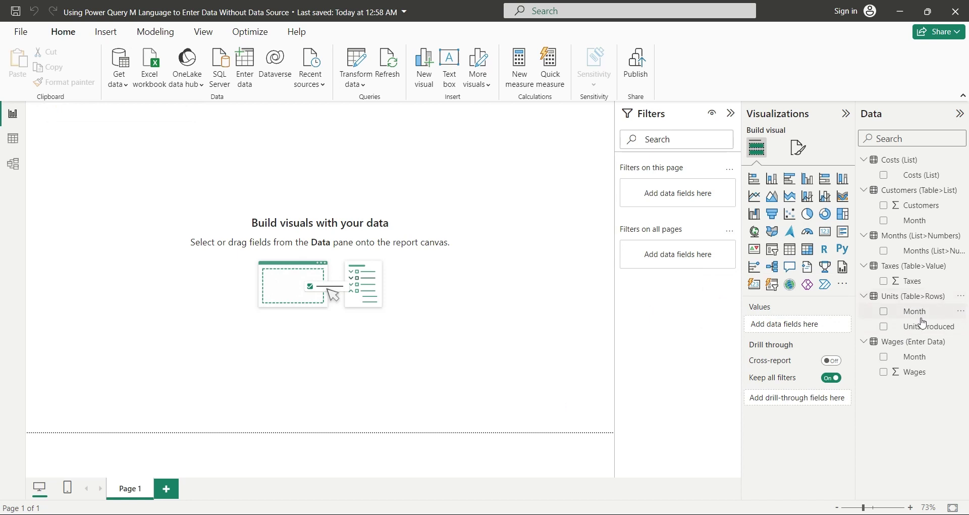
click(121, 76)
- Create a blank query with =Table.FromColumns({List.Random(1000), List.Random(1000)})
click(150, 307)
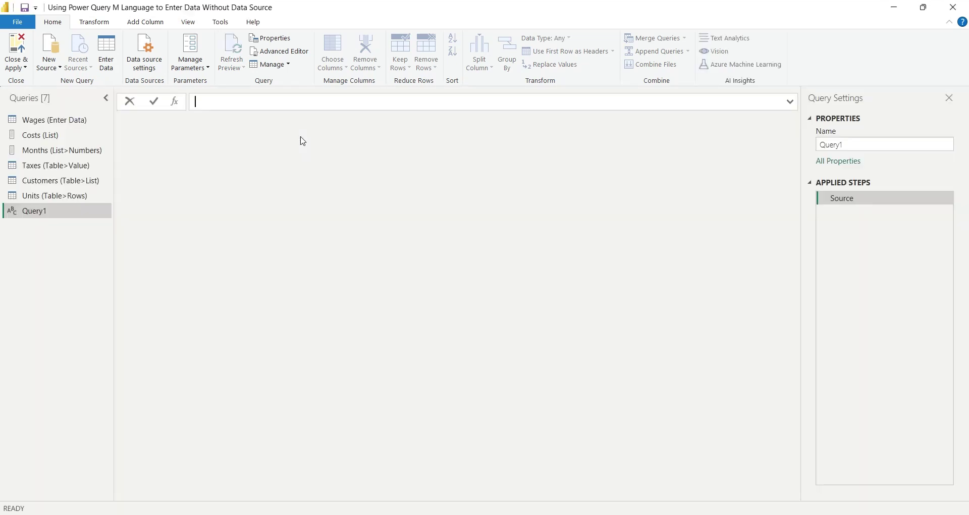
text(=L)
key(BackSpace)
text(Table.)
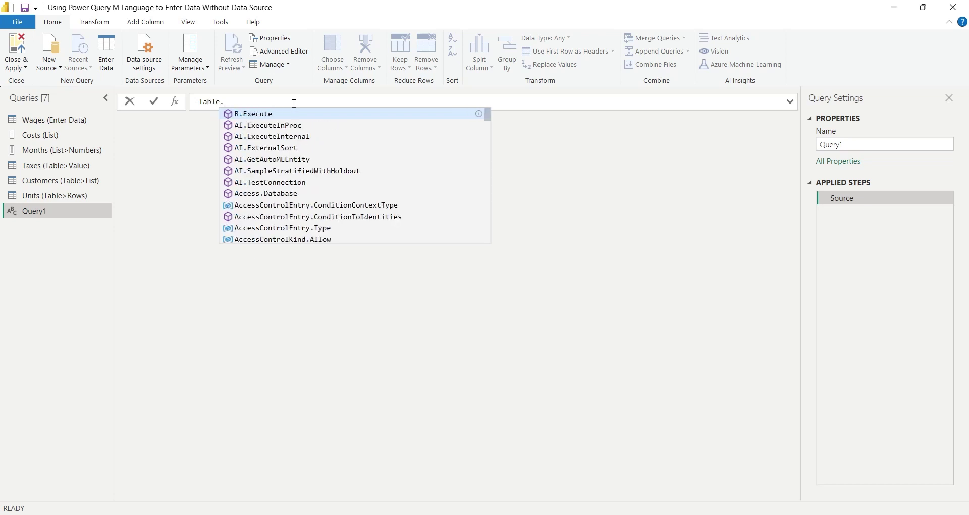
text(From)
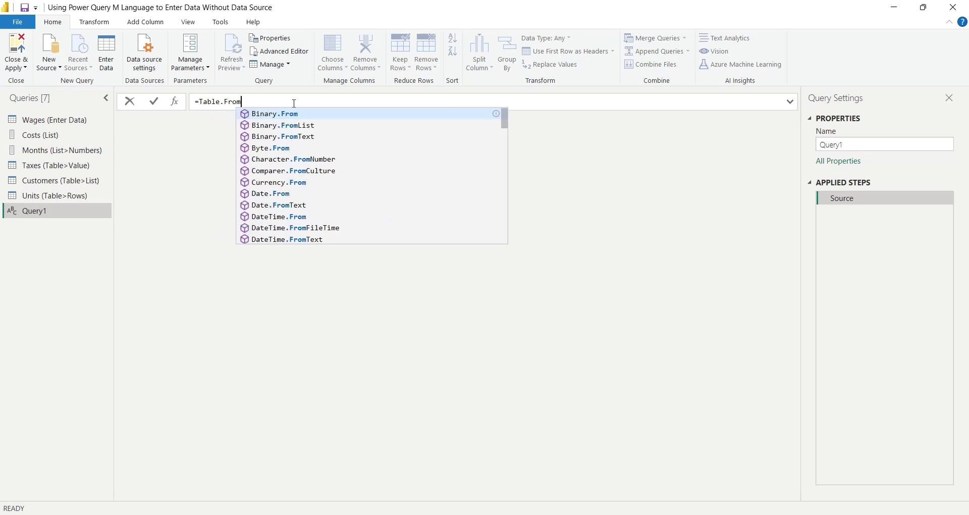
text(Columns)
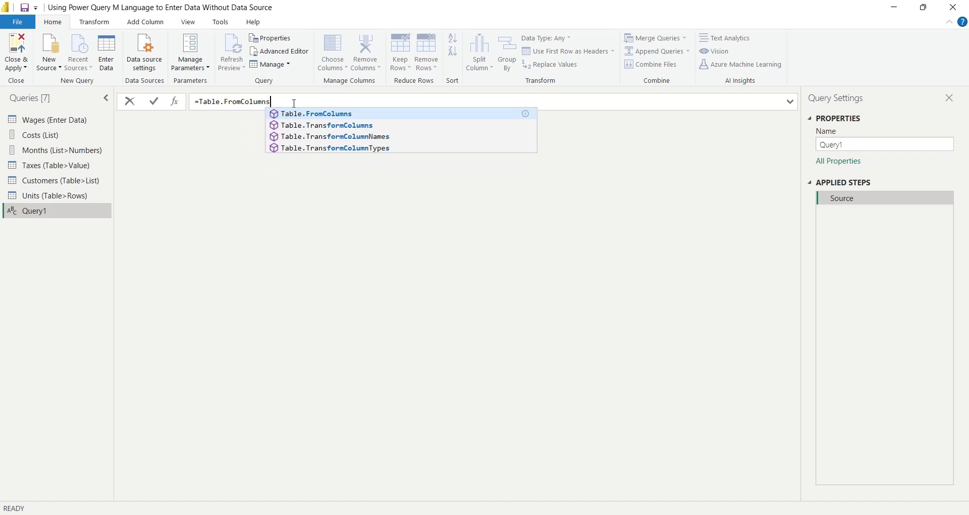
text(())
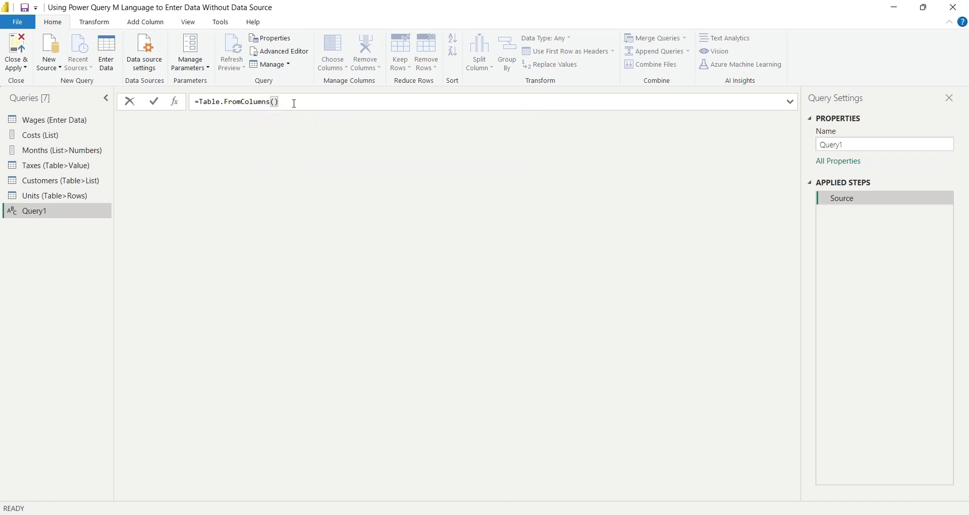
key(Left)
key(shift+Return)
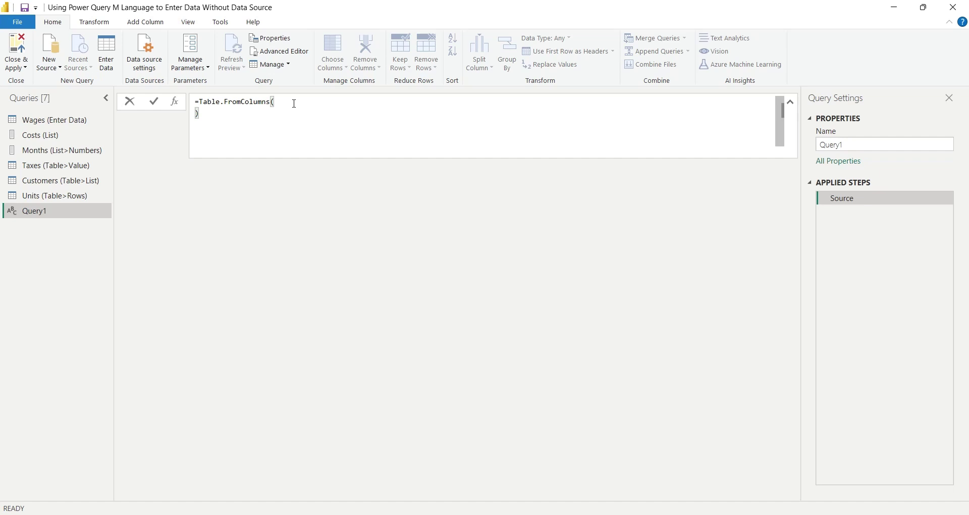
key(shift+Return)
text({)
key(shift+Return)
text(List.Random(1000), )
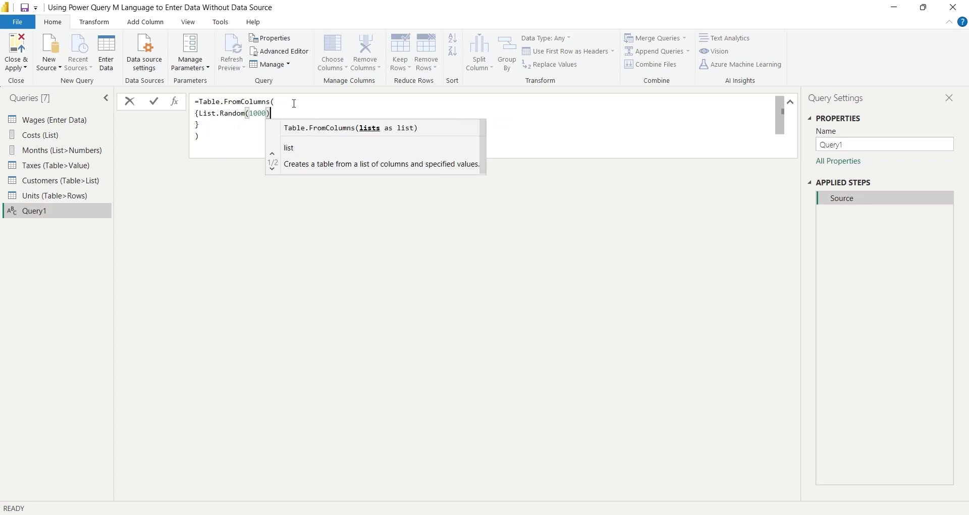
text(List.Random(1000)
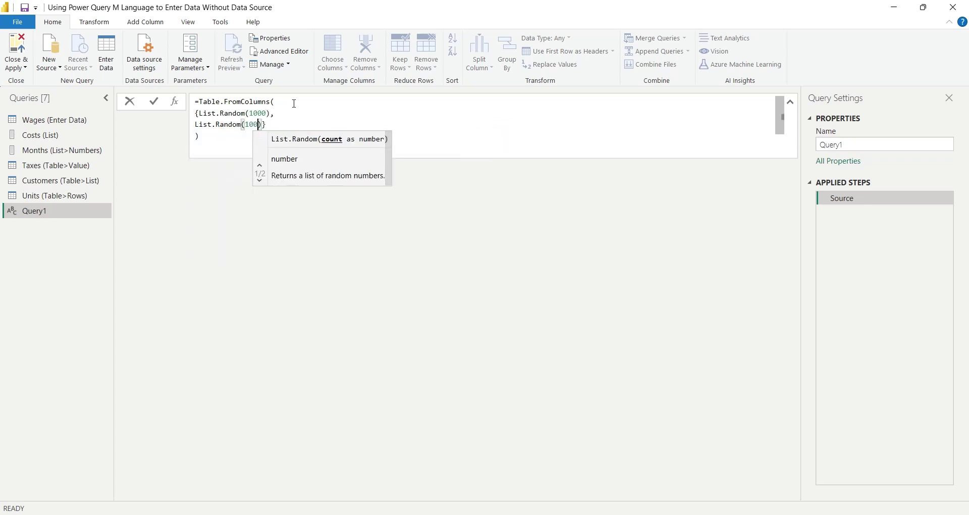
click(156, 101)
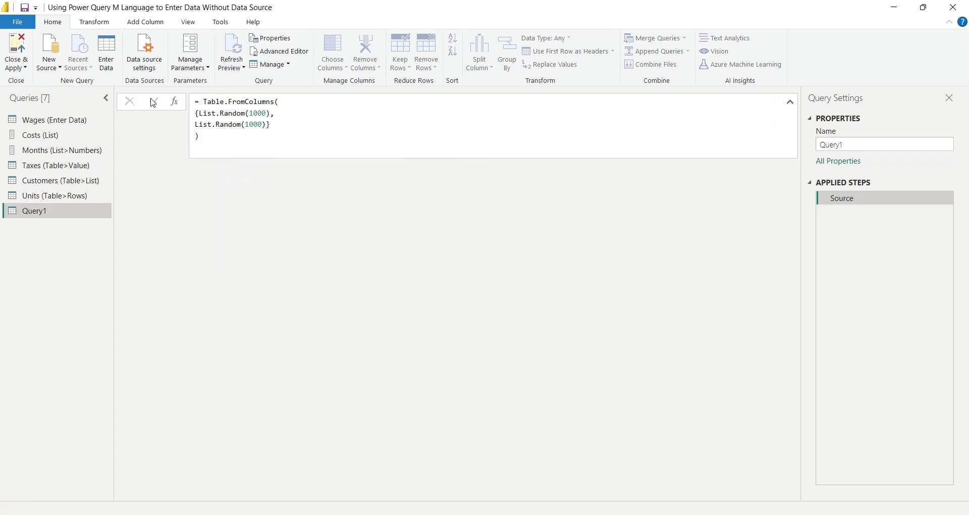
- Scroll through the random-value preview and put the cursor on the second List.Random line
click(313, 198)
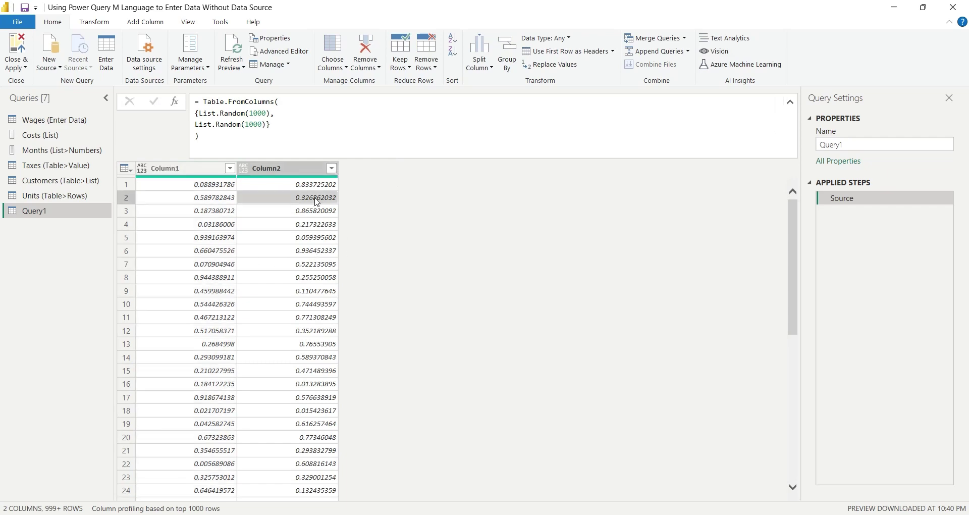
scroll(255, 324, down, 20)
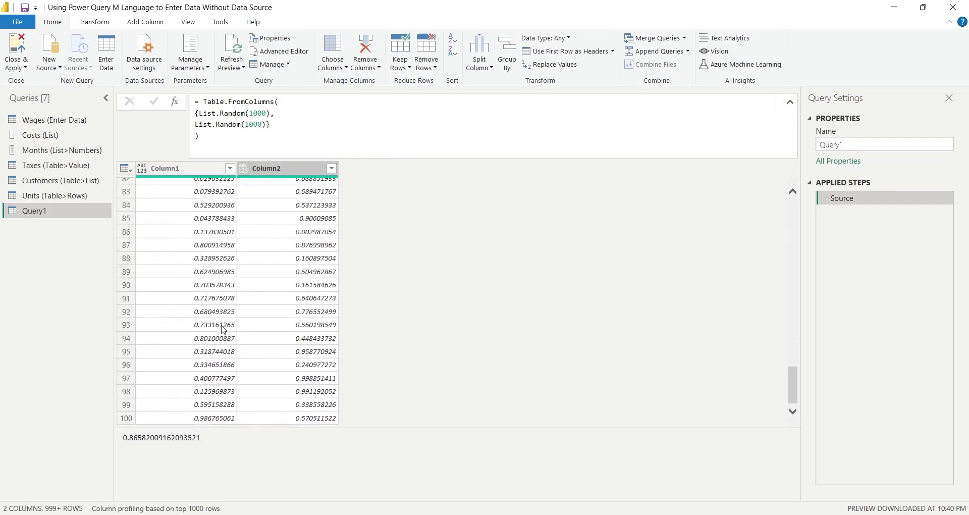
scroll(226, 378, down, 20)
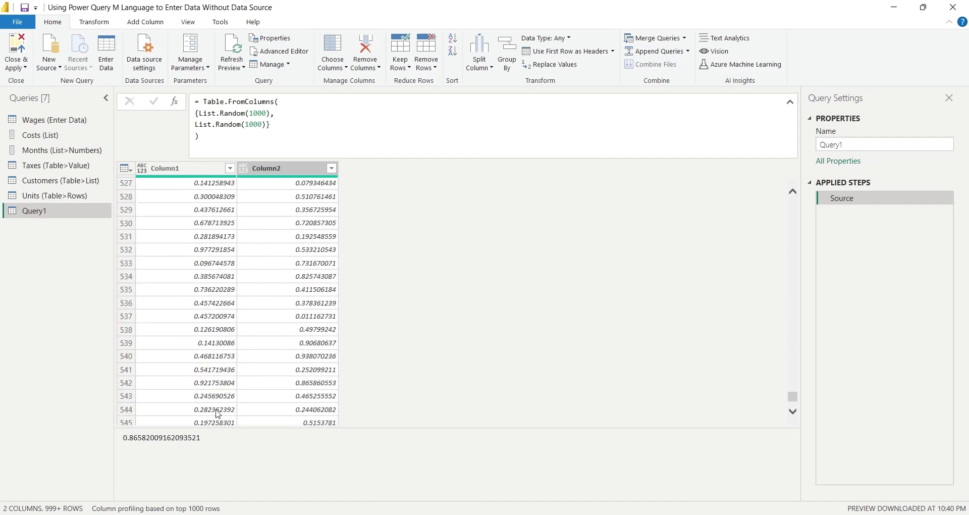
scroll(219, 424, down, 20)
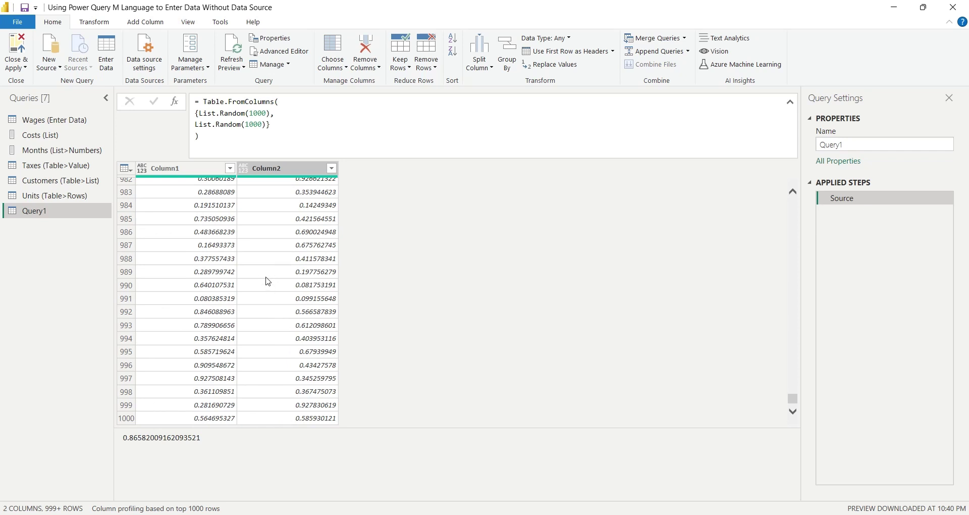
click(197, 124)
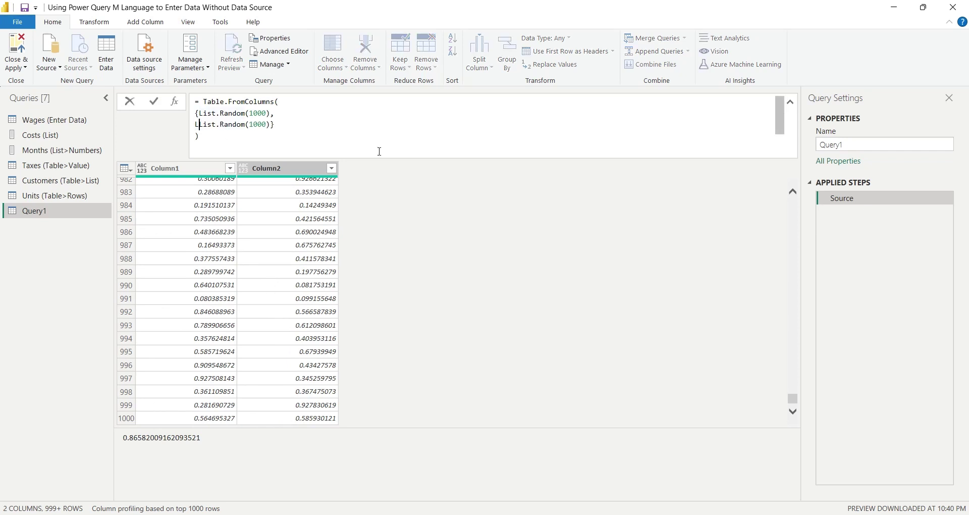
- Wrap the second list in List.Transform(..., each _ * 2 + 4) so its values fall between 4 and 6
text(List.Transform)
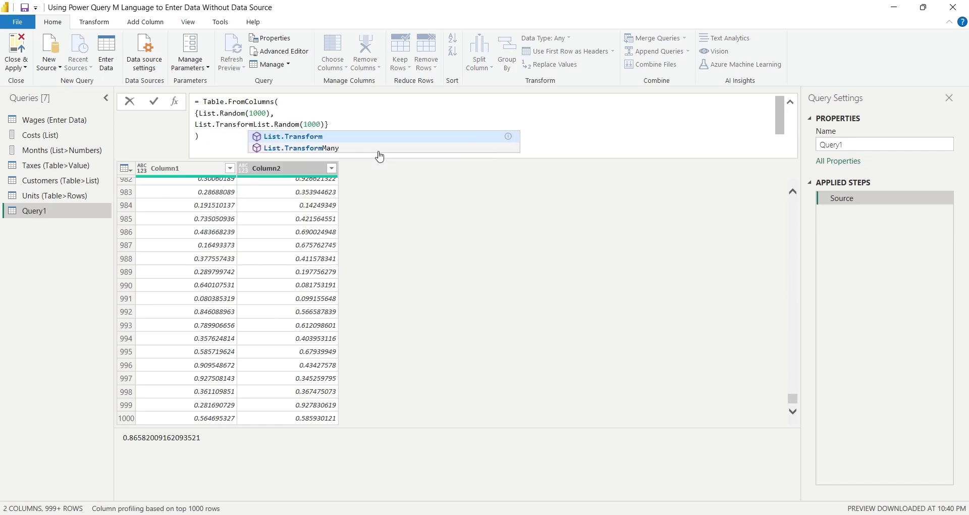
text(()
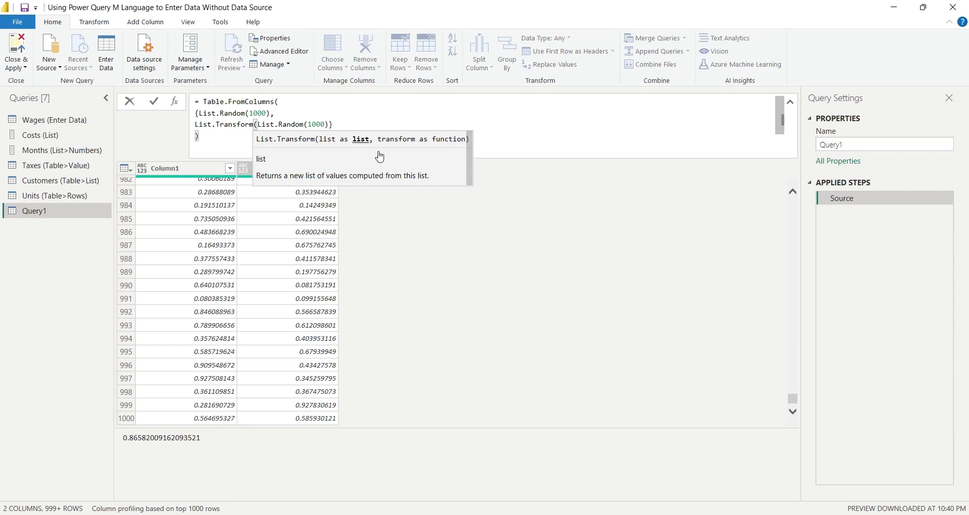
click(330, 125)
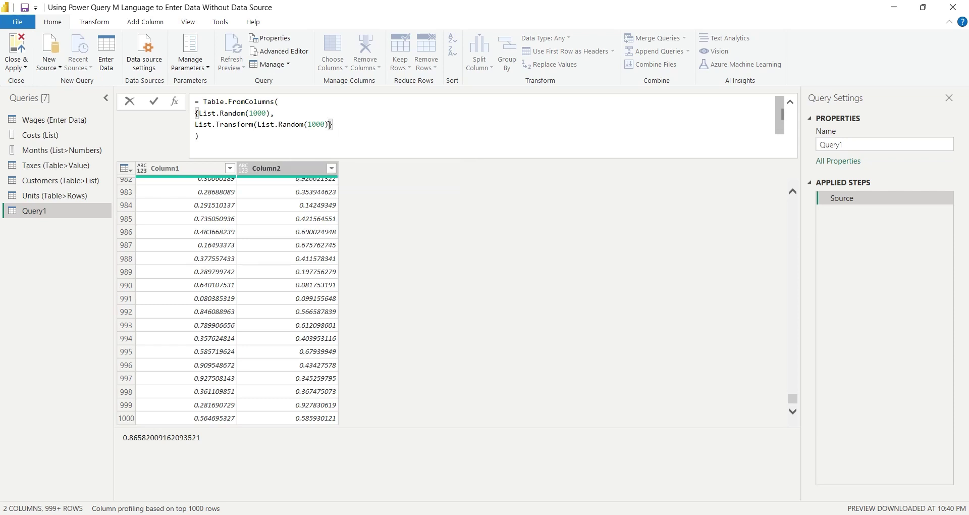
text(,)
text())
text( each)
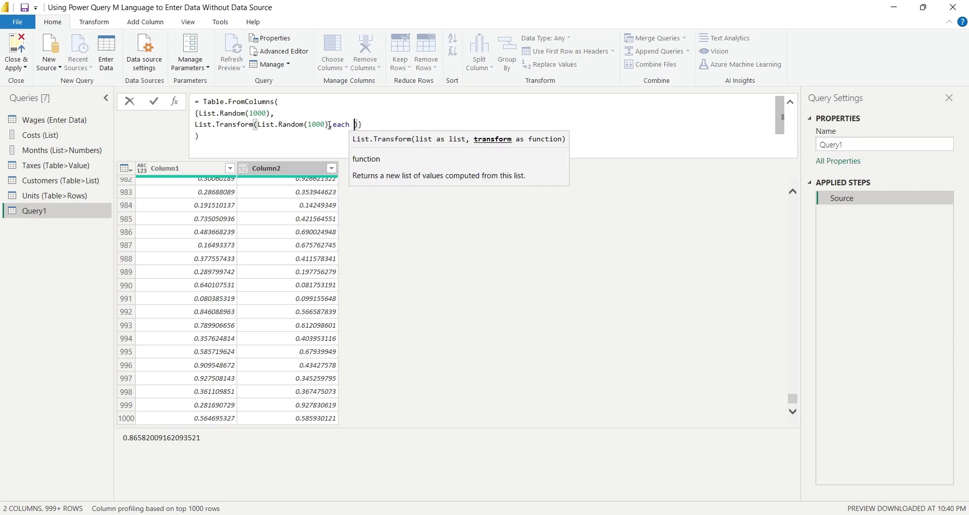
text( _ *)
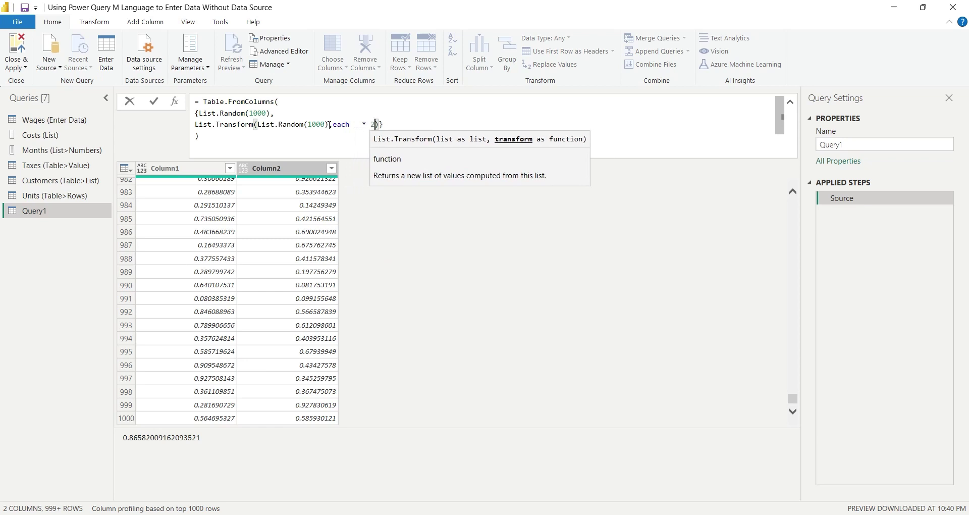
text( 2 + 4)
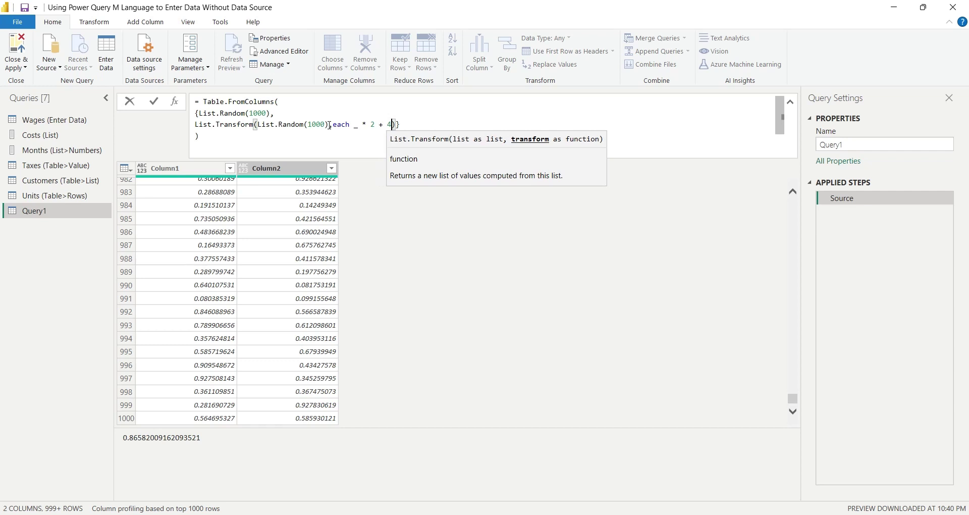
click(155, 105)
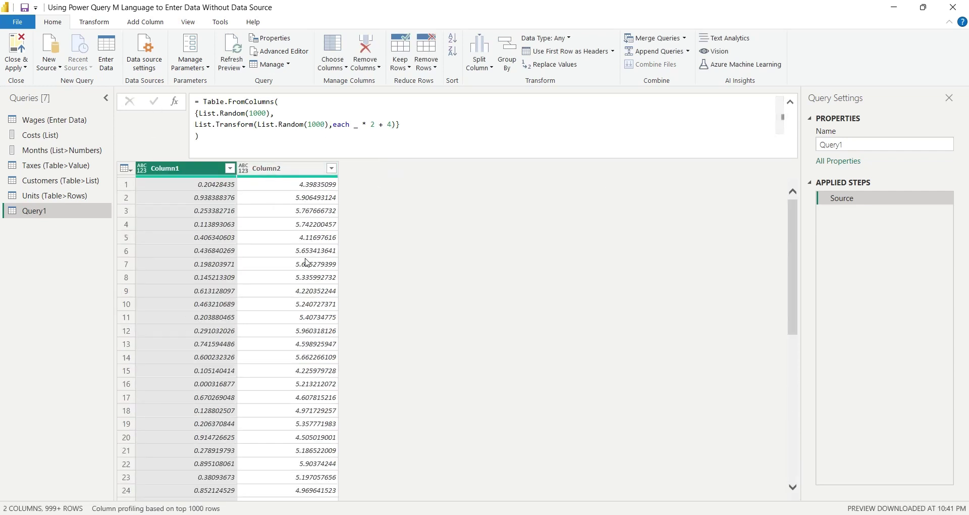
scroll(309, 349, down, 6)
scroll(313, 351, up, 6)
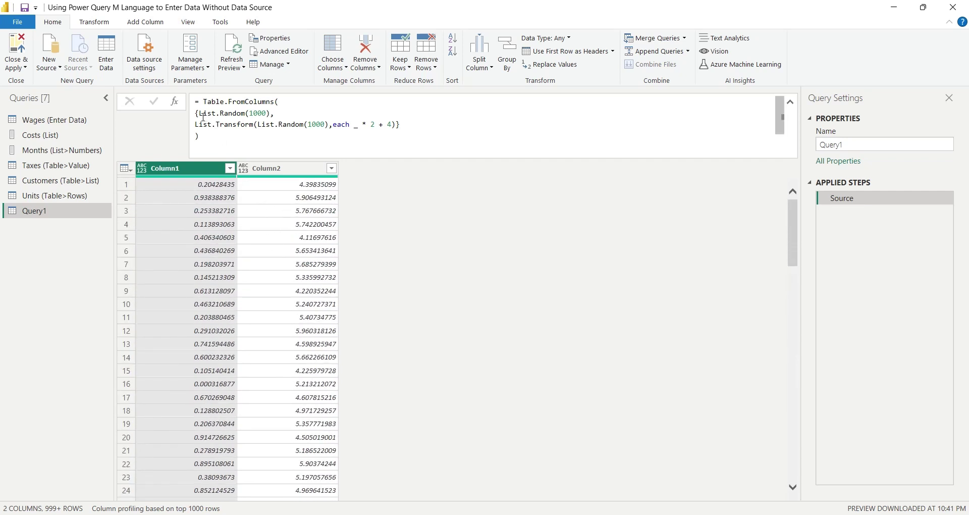
drag(200, 115, 271, 113)
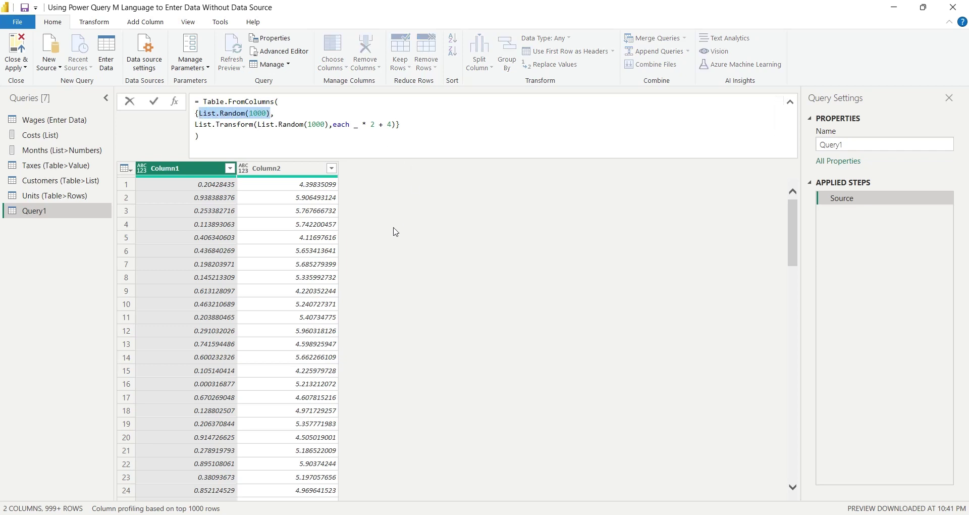
- Replace the first list with List.Dates(#date(2023,1,1),180,#duration(1,0,0,0)) and shorten the random list to 180
text(List.)
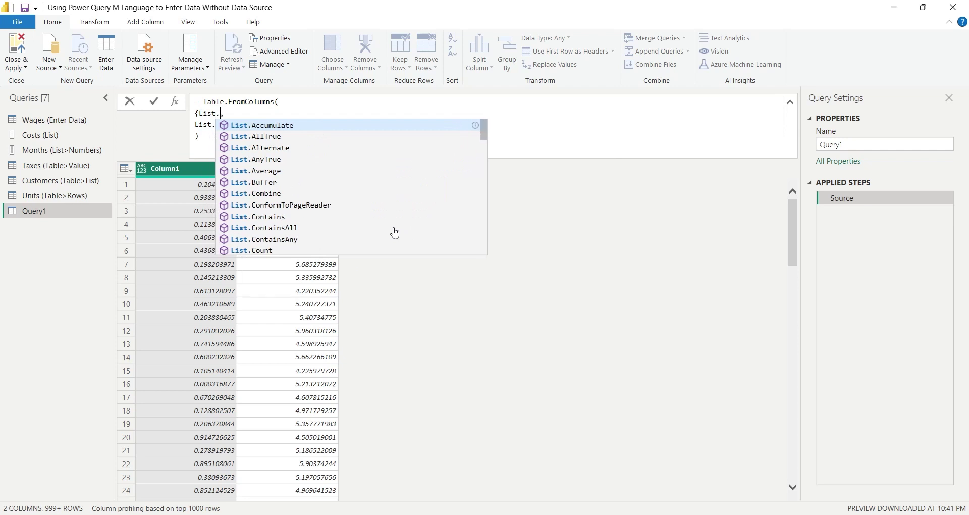
text(Dates)
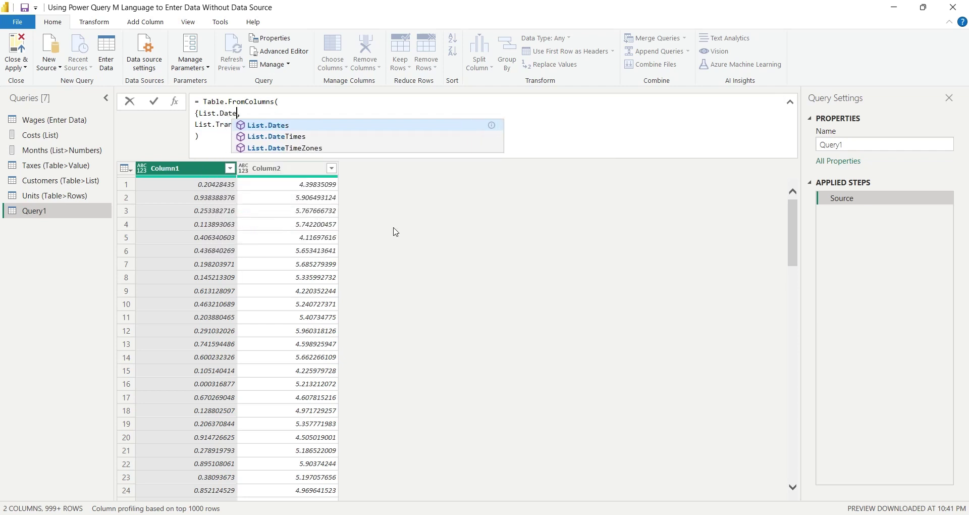
text(()
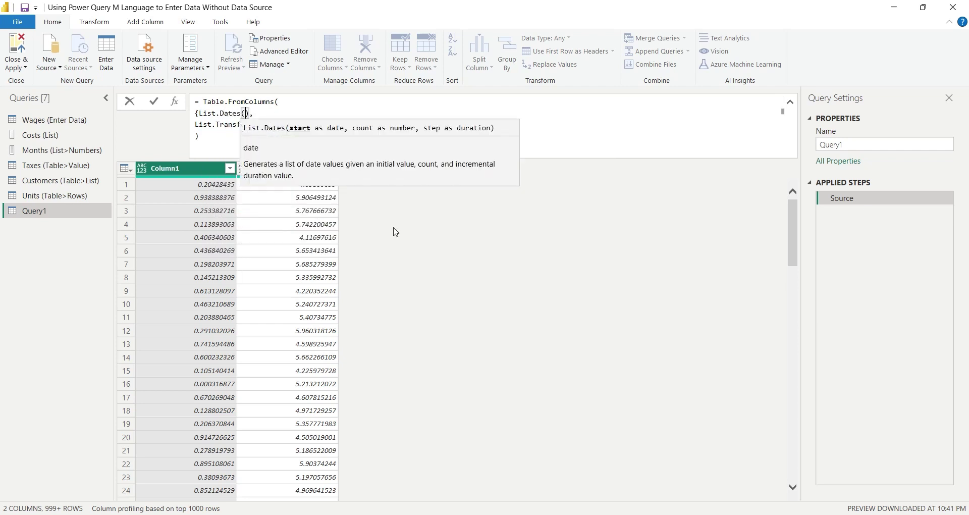
text(#date(2)
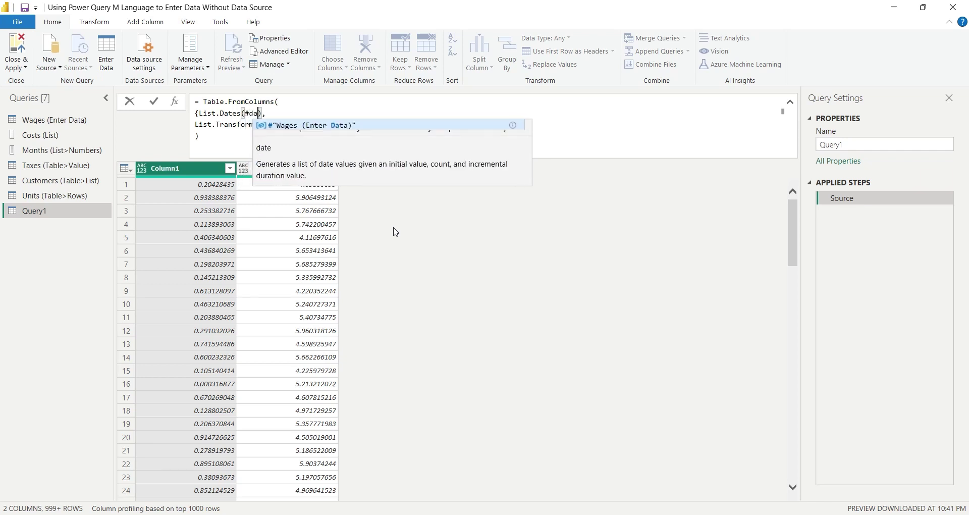
text(023)
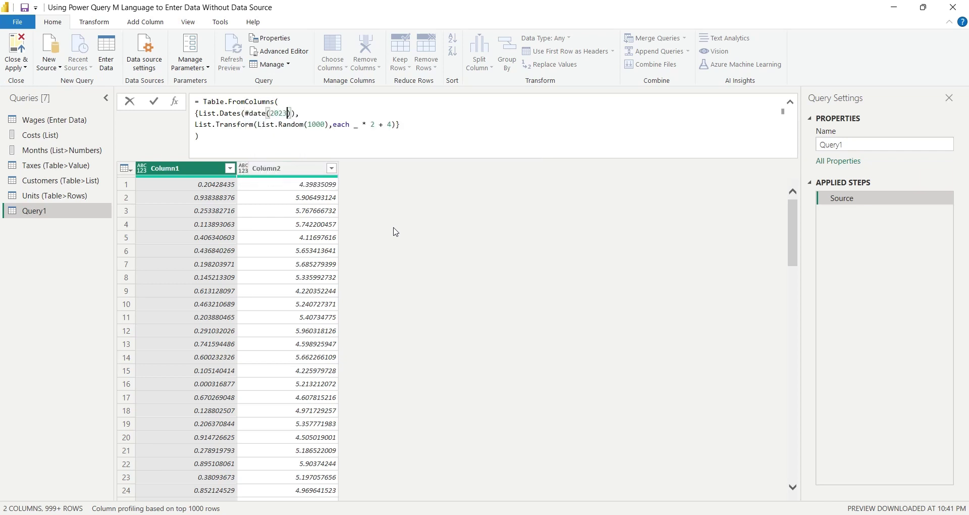
text(,0,0),)
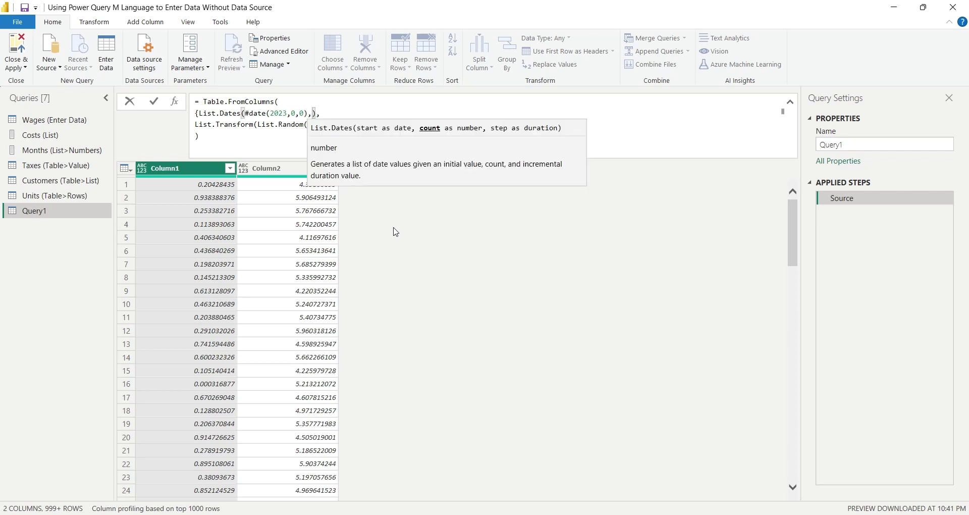
text(180,)
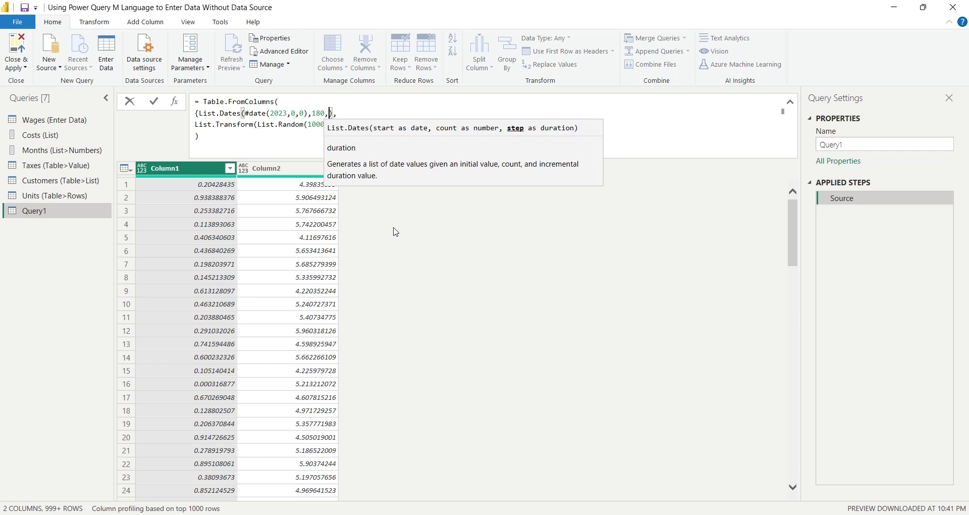
text(#duration()
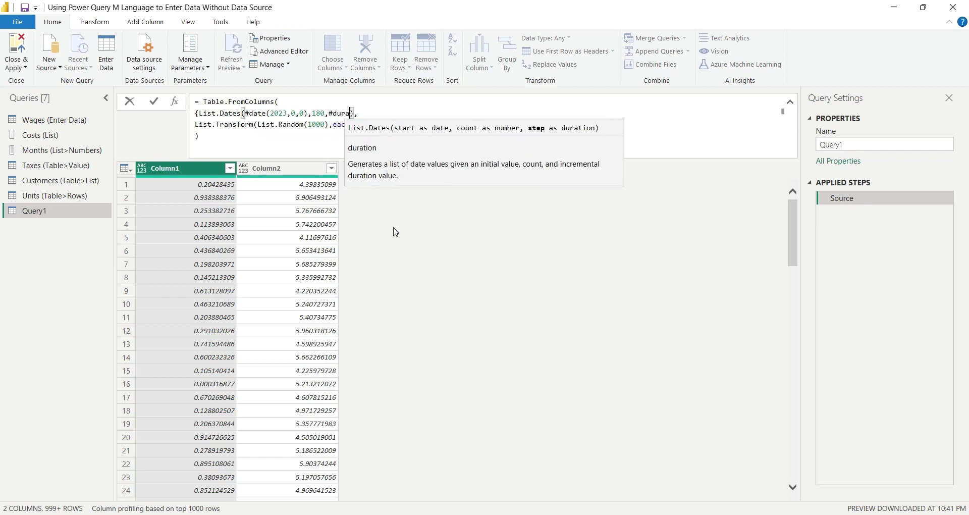
text(1,)
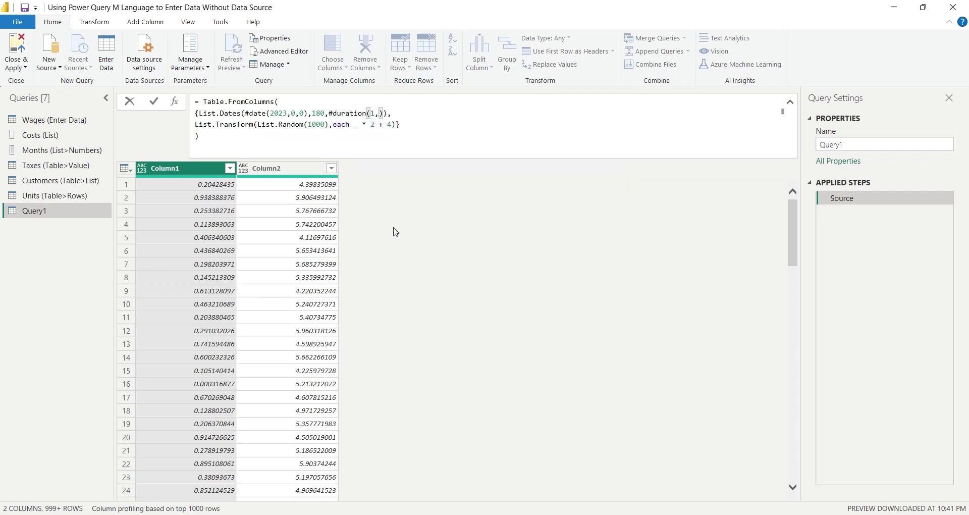
text(0,0,0)
drag(308, 124, 319, 127)
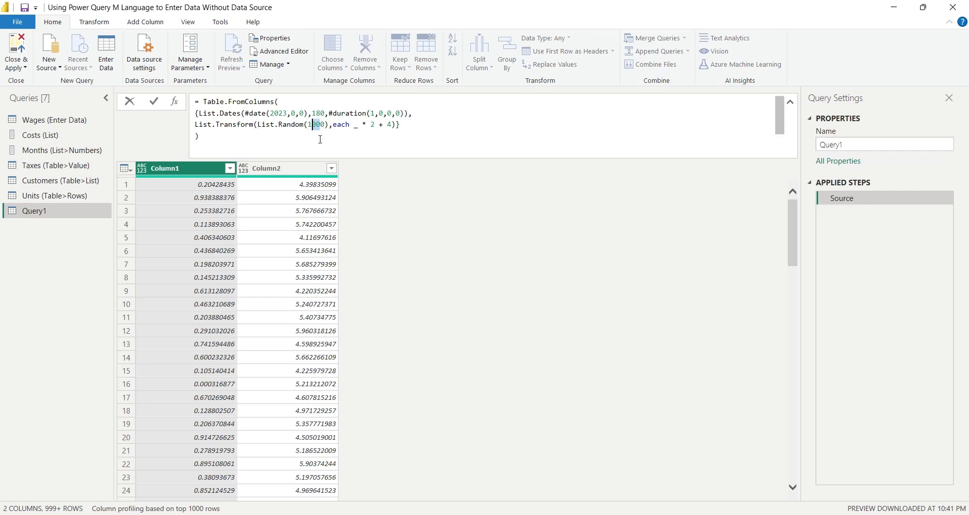
text(8)
click(156, 102)
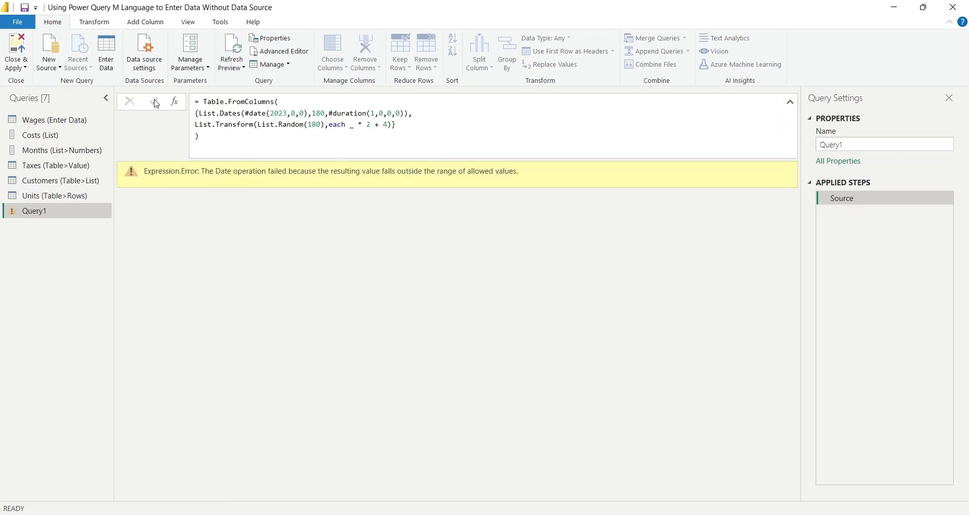
click(293, 114)
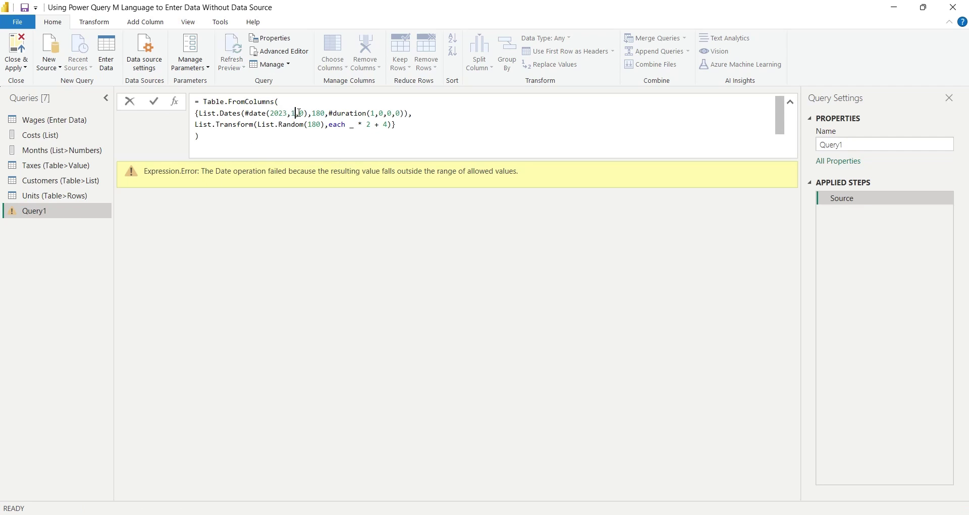
text(1)
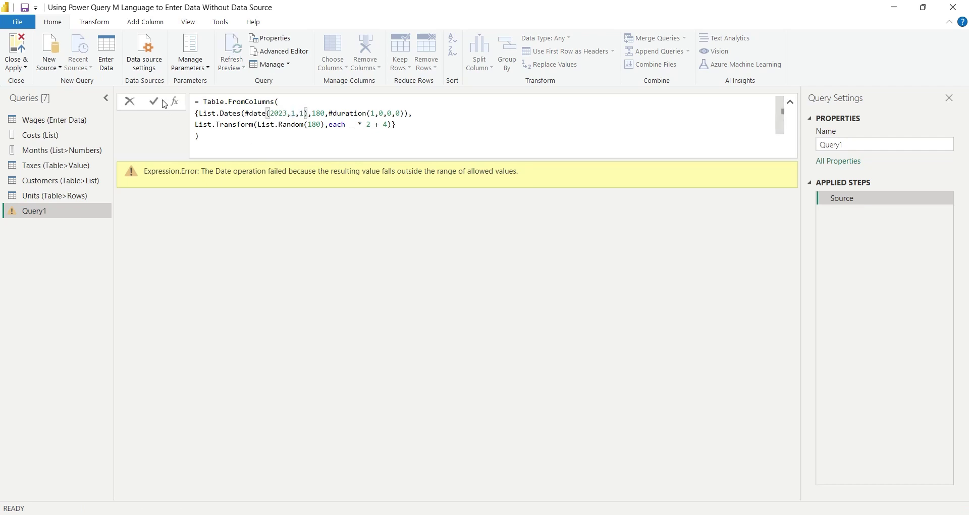
click(153, 101)
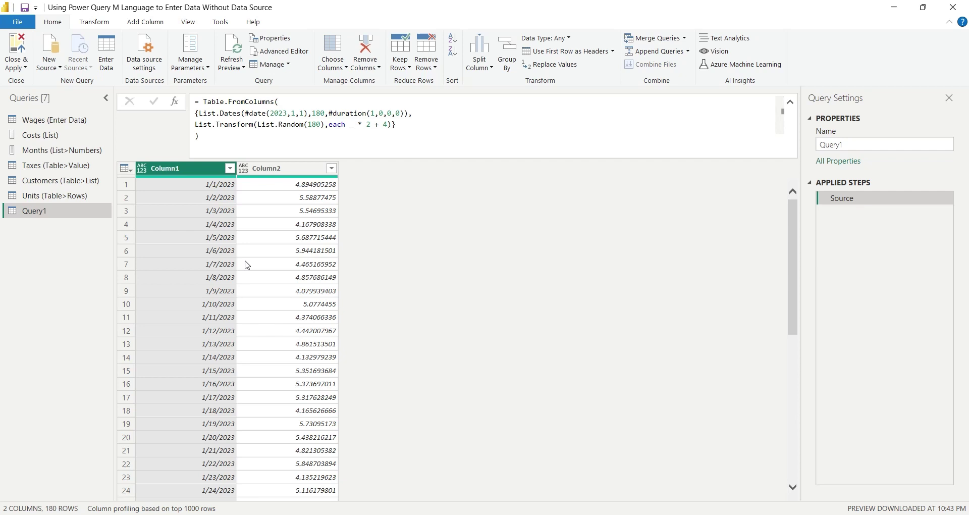
scroll(246, 266, down, 20)
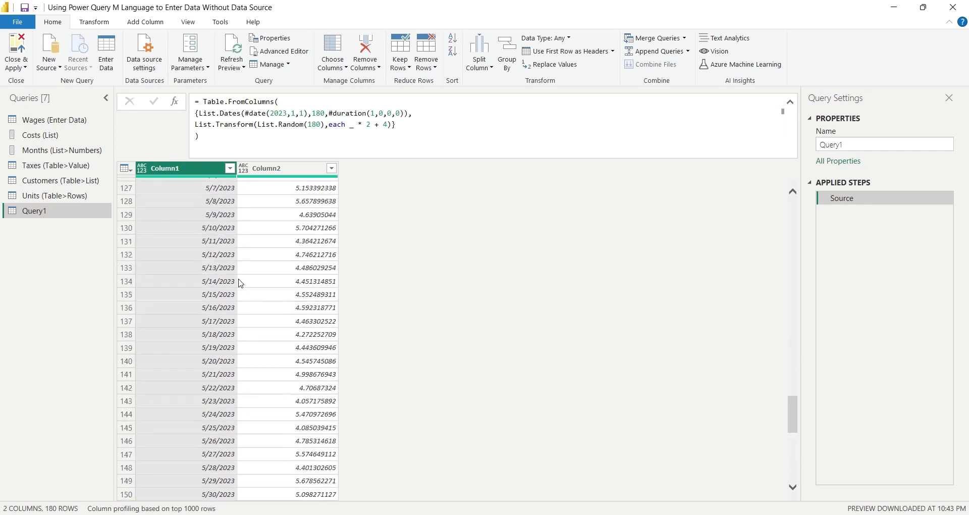
scroll(240, 283, down, 10)
scroll(283, 432, up, 16)
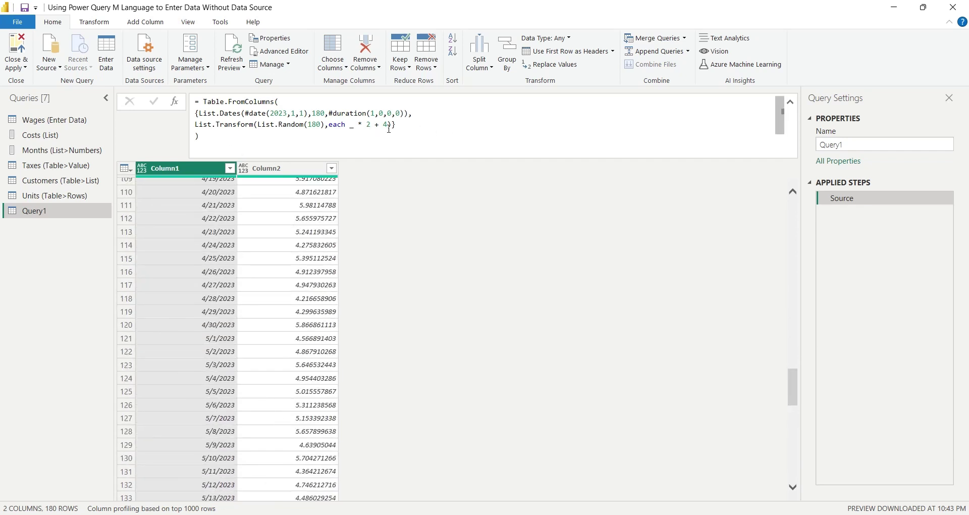
- Name the two columns Day and Sales with {"Day","Sales"} in the formula
click(411, 126)
text(,)
key(Return)
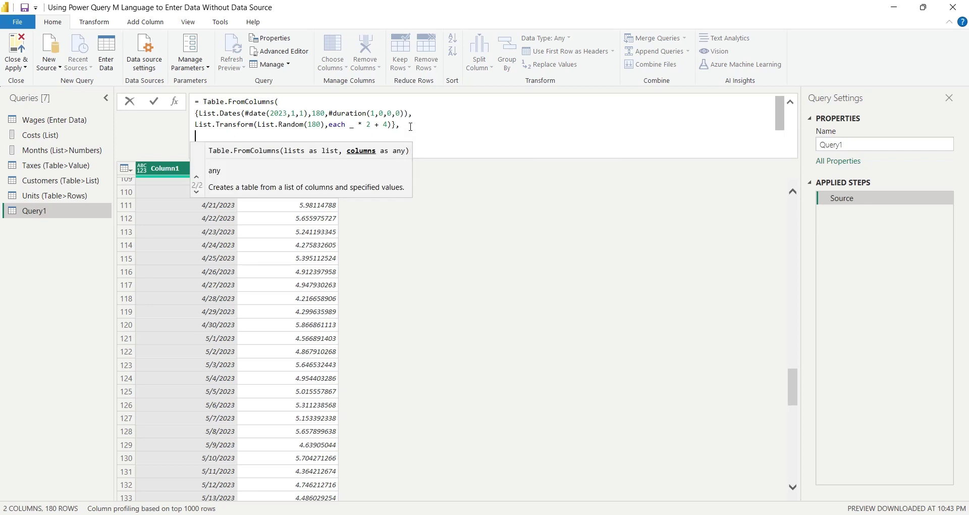
text({"Day",)
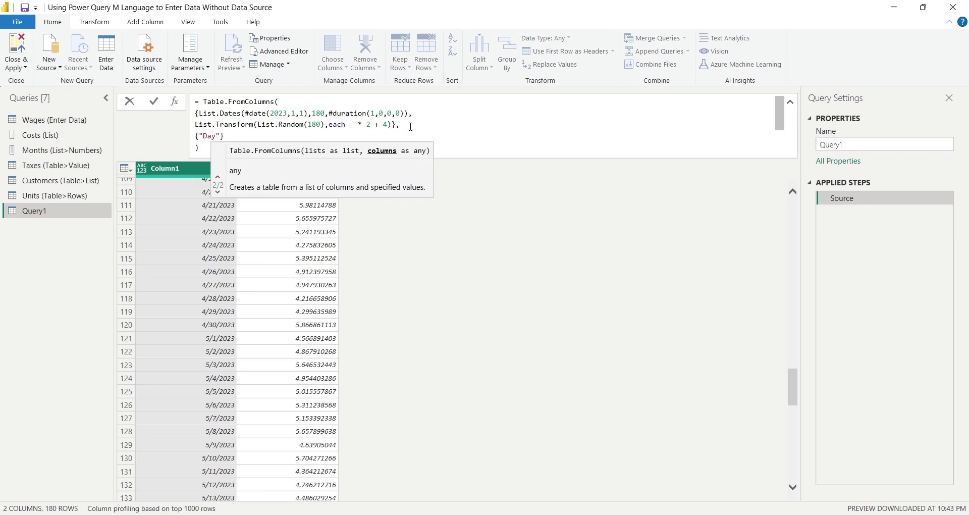
text(")
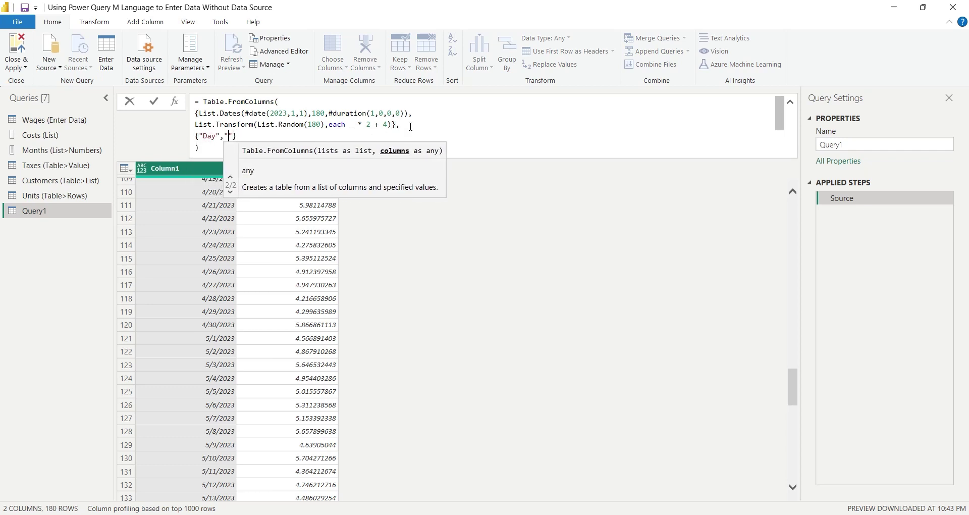
text(Sales)
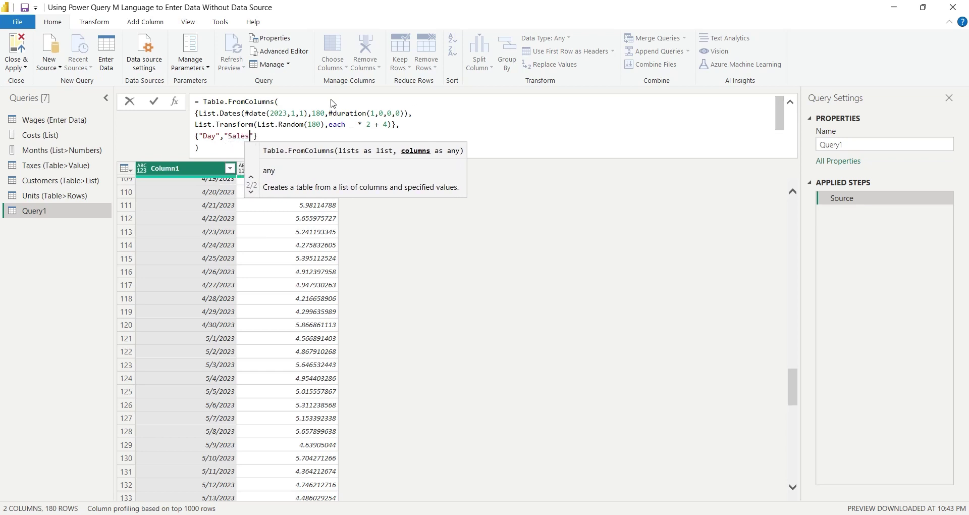
click(154, 101)
scroll(277, 146, down, 1)
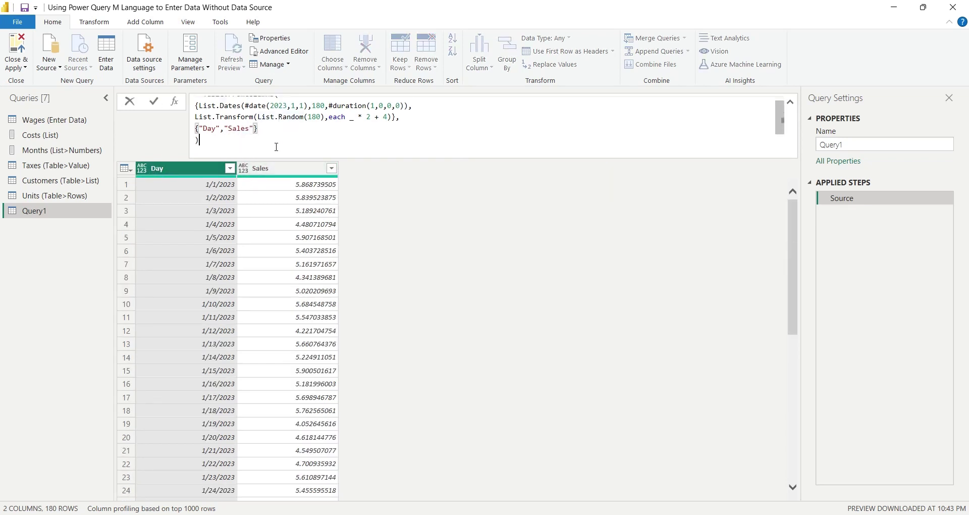
- Define a custom column named Month with the formula =Date.Month([Day])
click(144, 22)
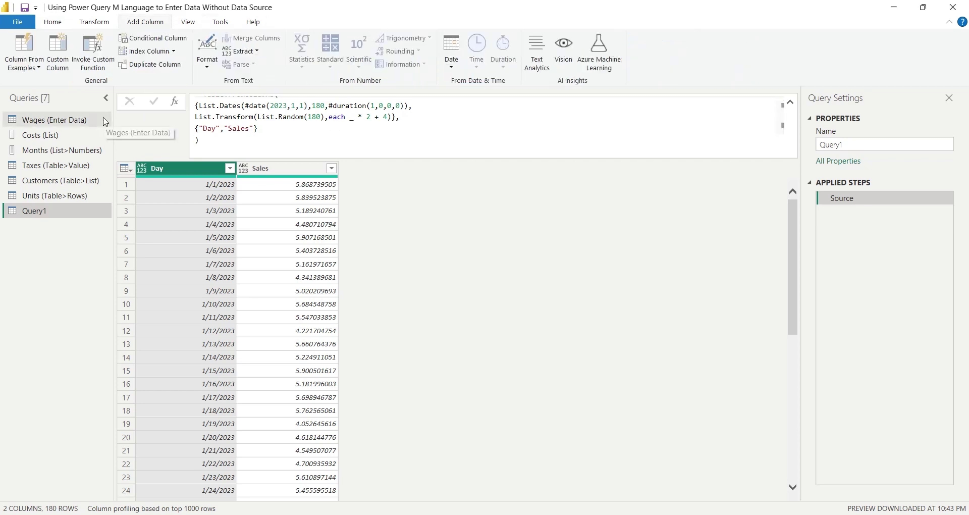
click(57, 55)
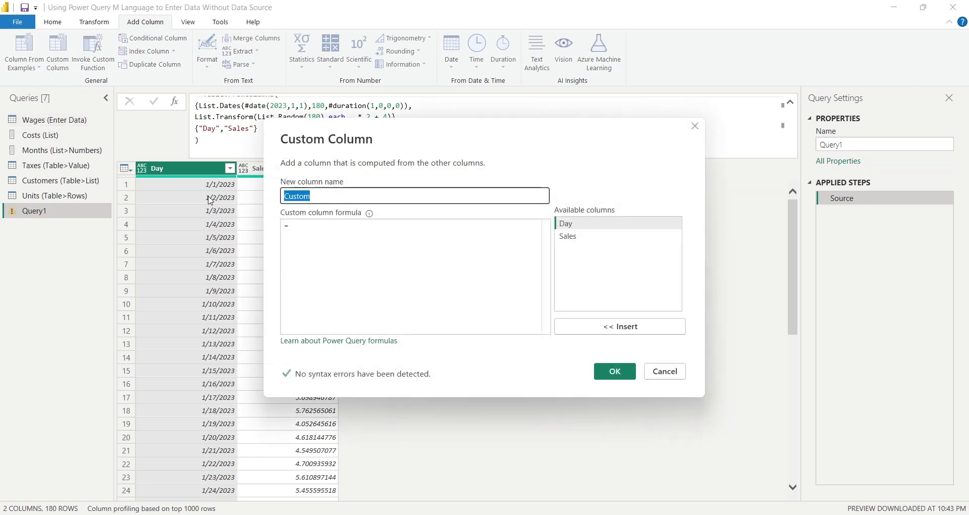
text(Month)
key(Tab)
key(Tab)
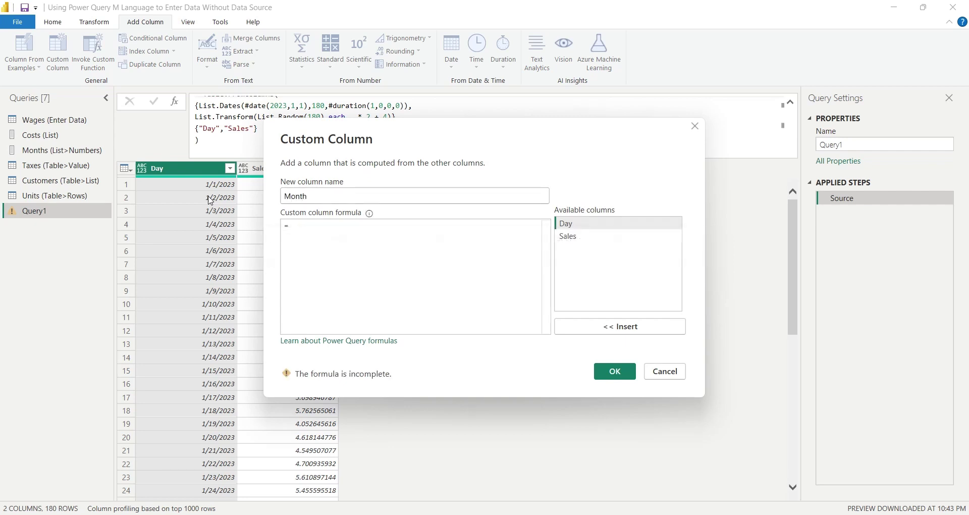
text(Month)
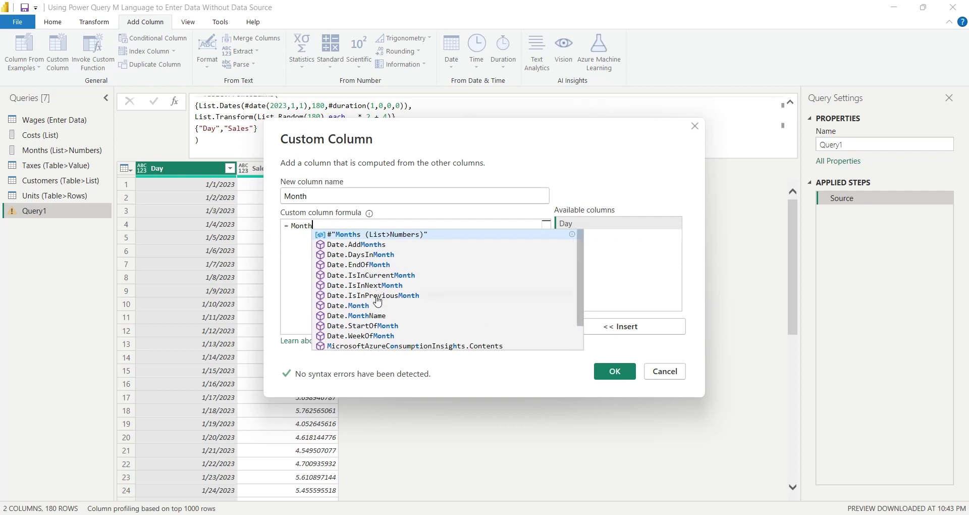
click(365, 305)
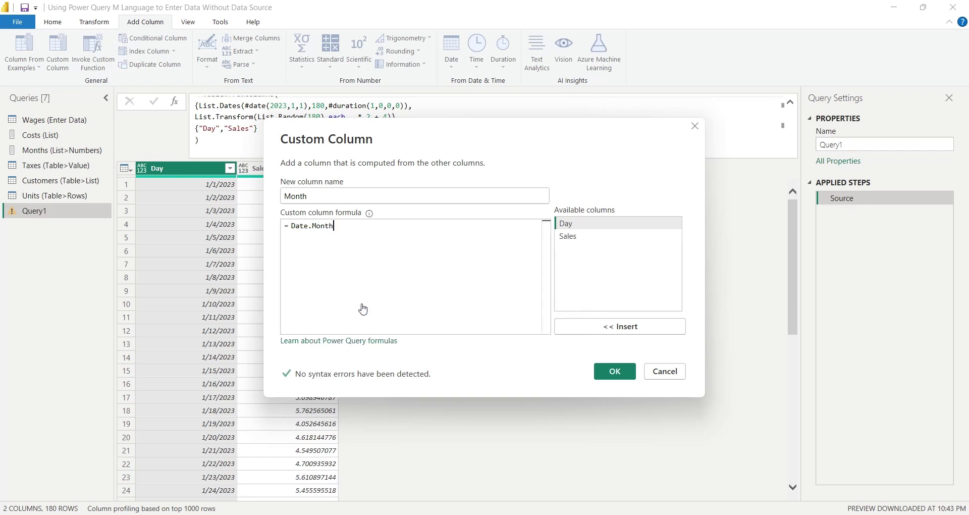
text(()
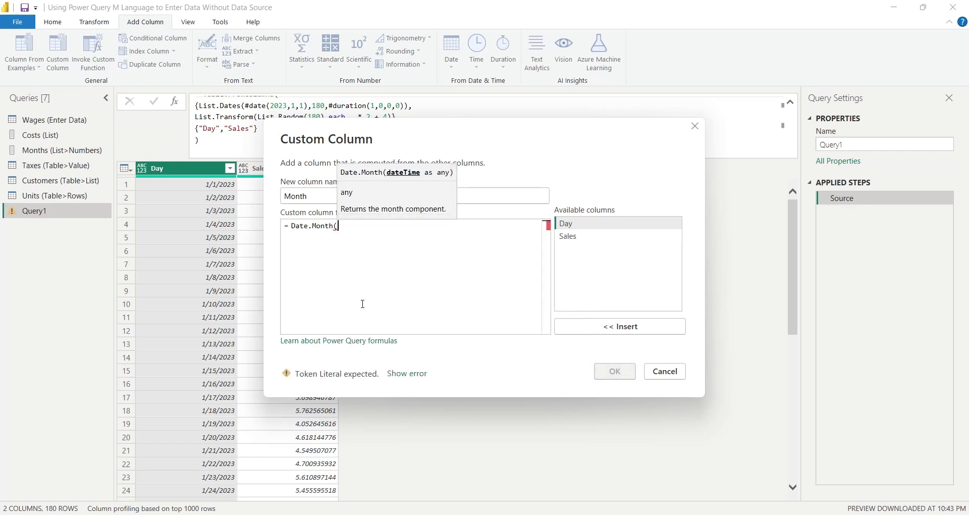
double_click(570, 226)
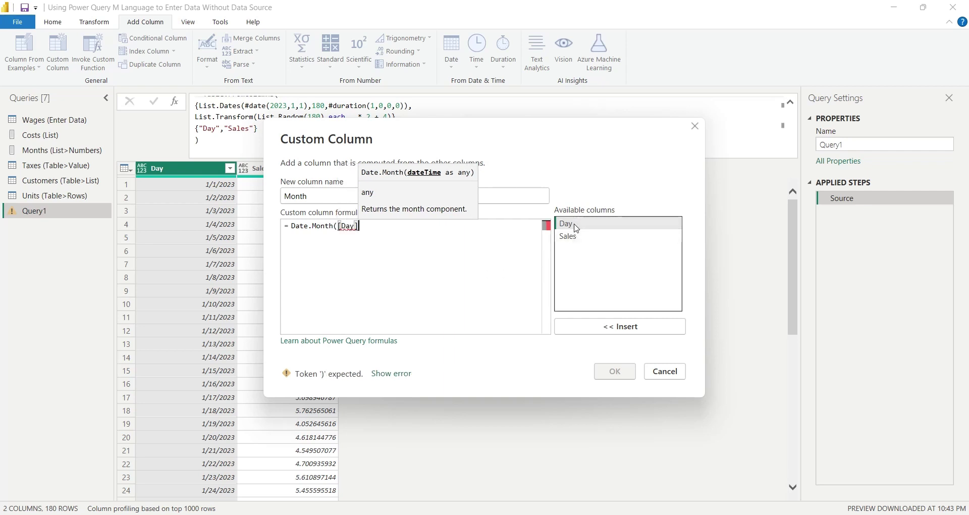
text())
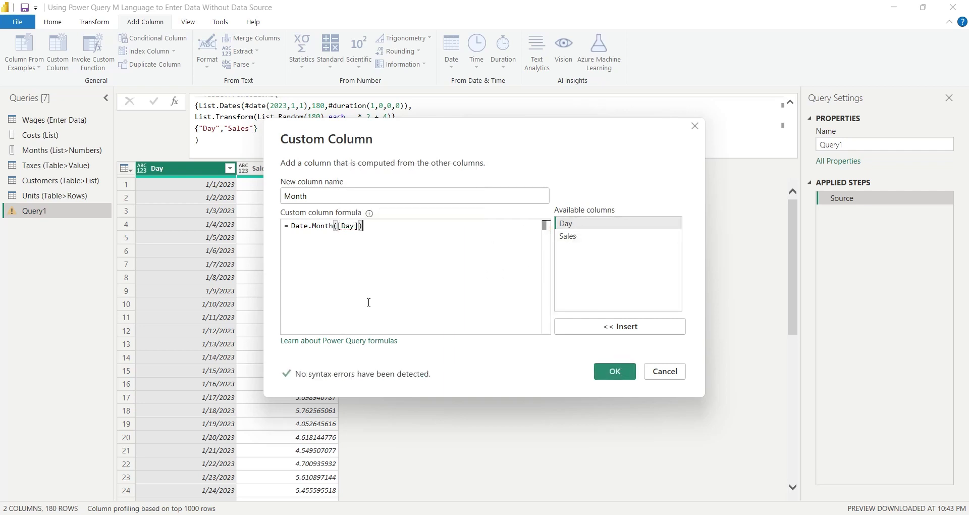
- Create the Month column and scroll down to confirm its values run through 6
click(610, 371)
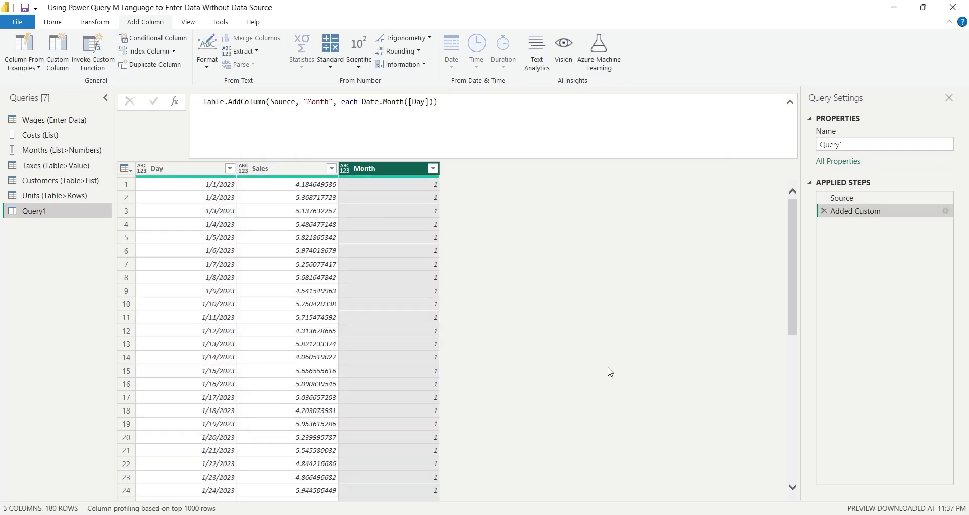
scroll(418, 227, down, 18)
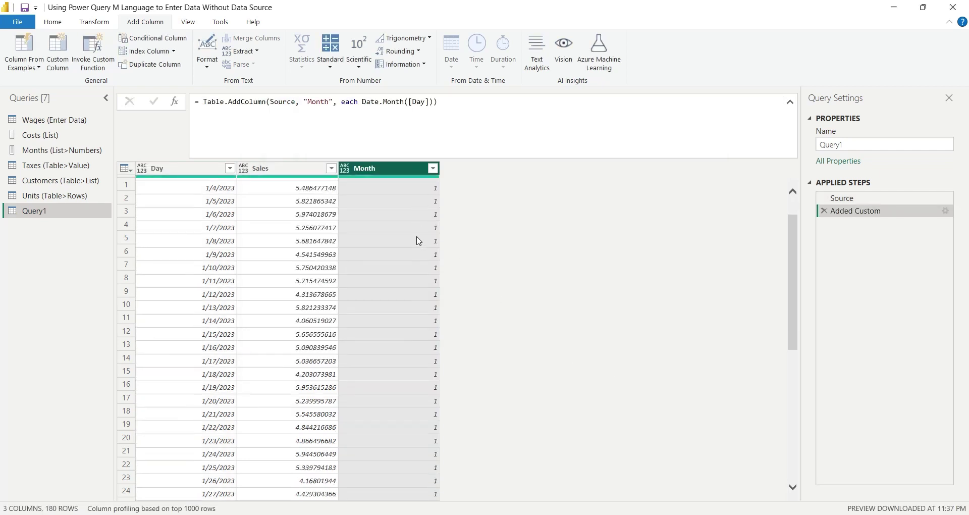
scroll(419, 351, down, 20)
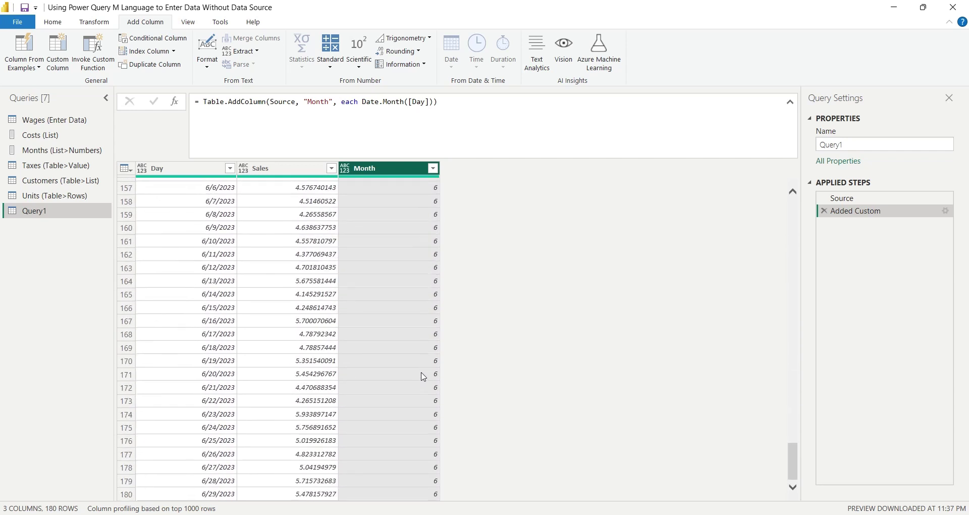
- Rename Query1 to 'Sales (Table>Columns)'
double_click(35, 211)
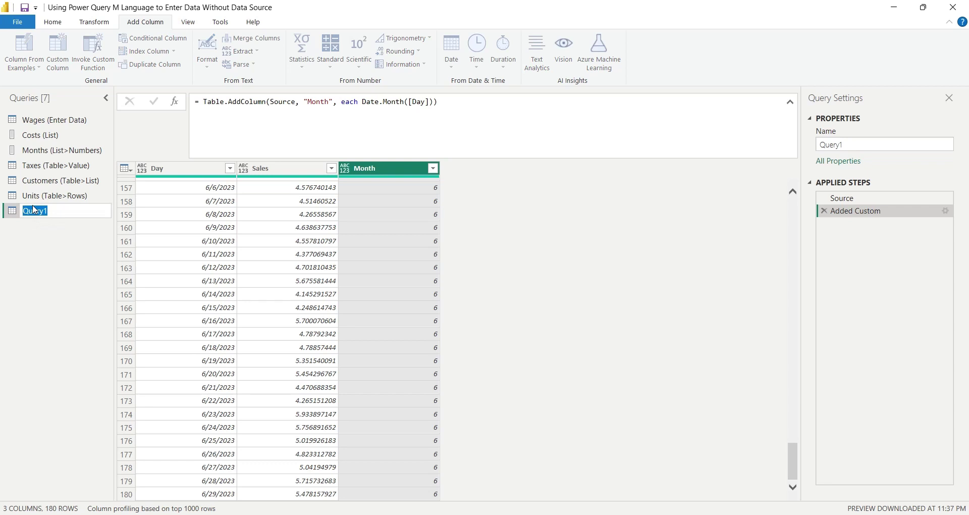
text(Sales (Table>Columns)
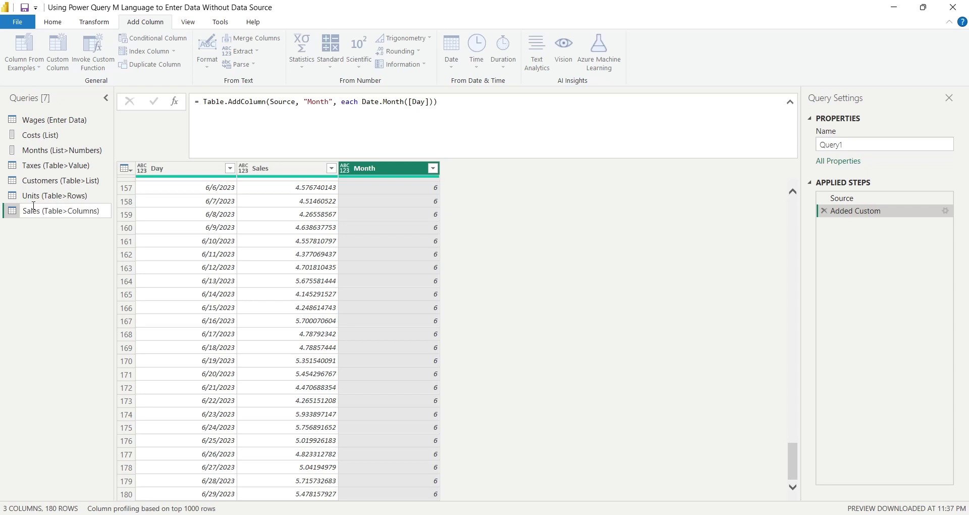
key(Return)
- Apply the query changes and expand Sales (Table>Columns) in the Data pane
click(52, 21)
click(16, 48)
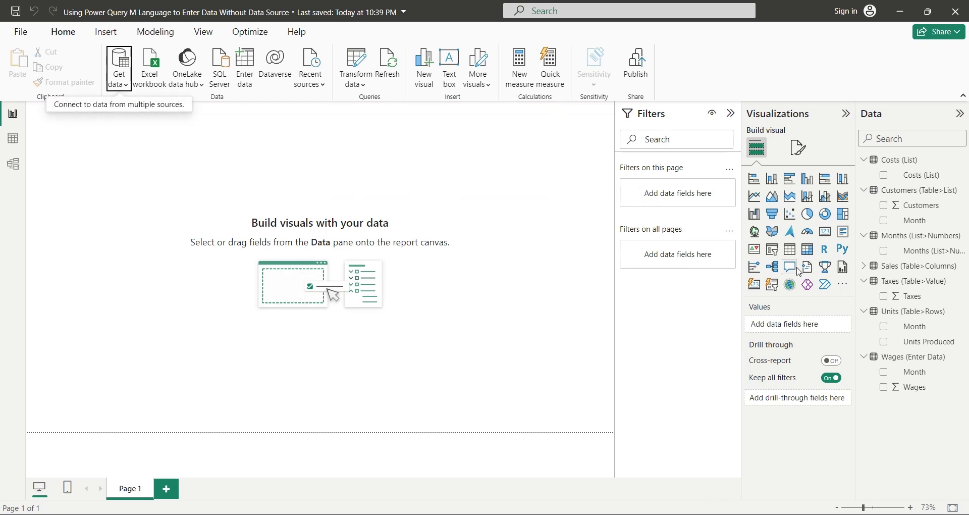
click(864, 266)
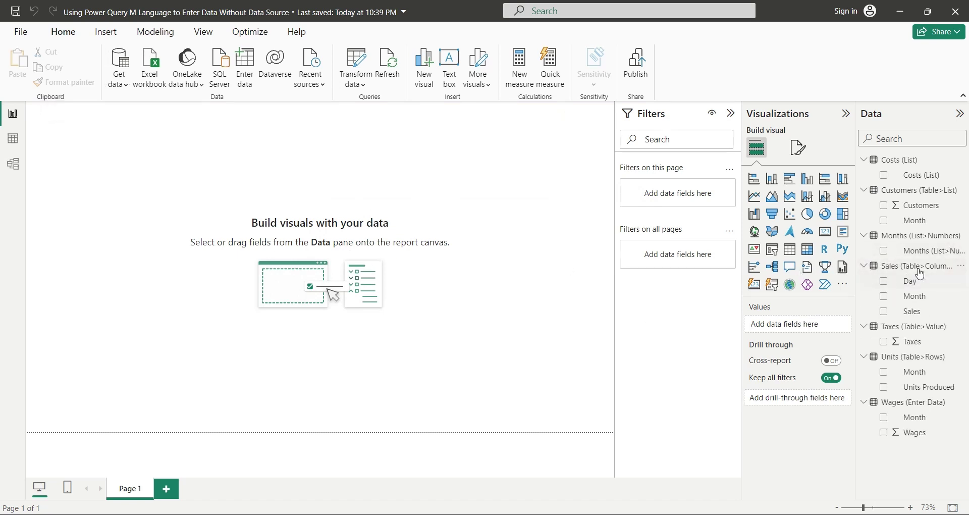
click(918, 268)
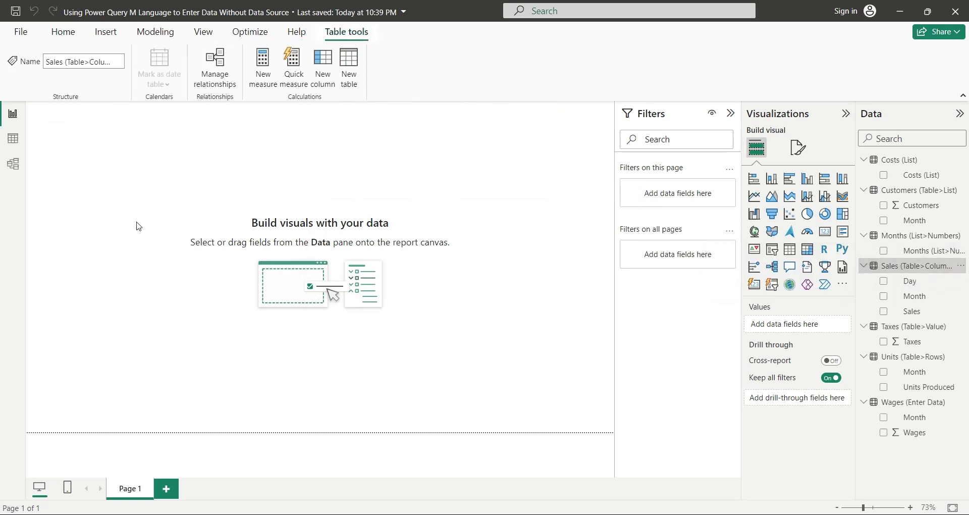
- In Table view, look through the Sales, Costs, Customers, Months, Taxes, Units and Wages data
click(13, 138)
click(852, 205)
click(848, 159)
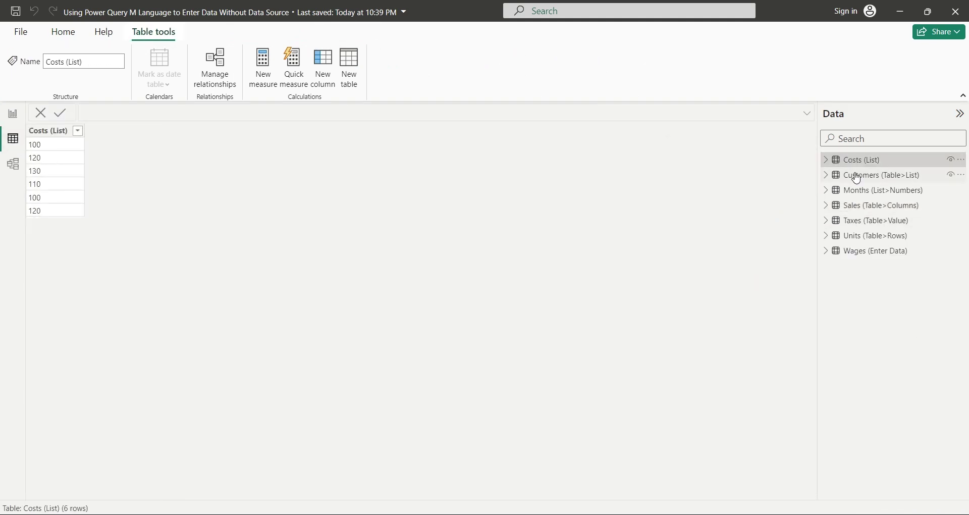
click(856, 175)
click(854, 191)
click(856, 206)
click(863, 220)
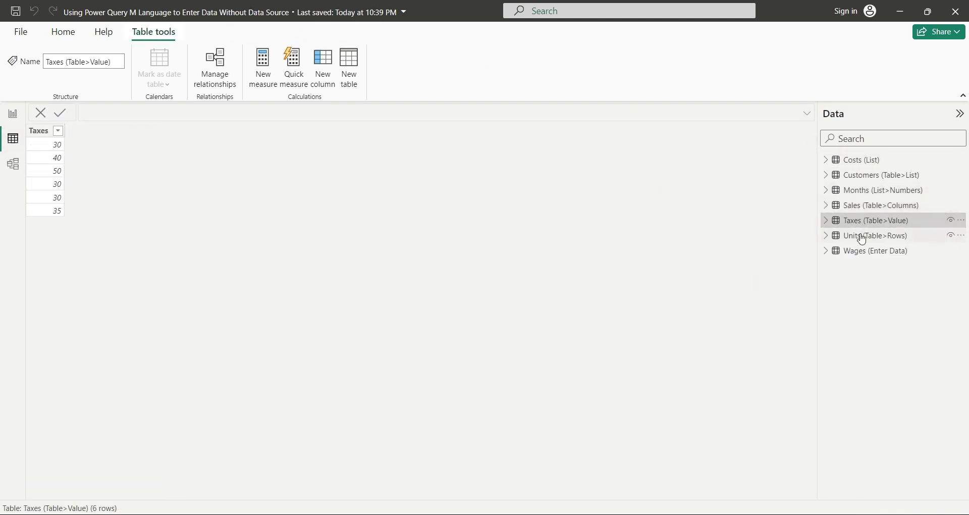
click(863, 236)
click(865, 250)
- In Model view, arrange the Units, Sales, Customers and Taxes cards into a tidy layout
click(13, 164)
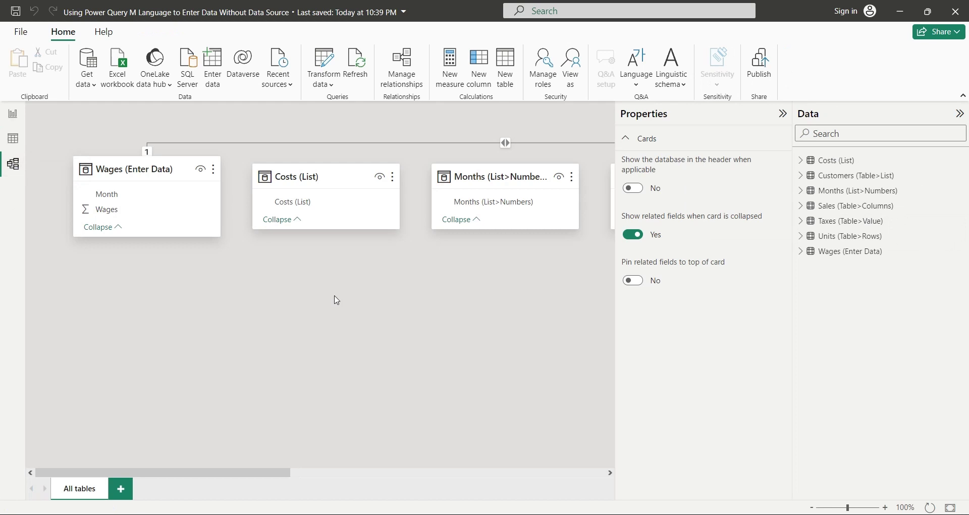
drag(444, 130, 57, 271)
drag(533, 135, 186, 258)
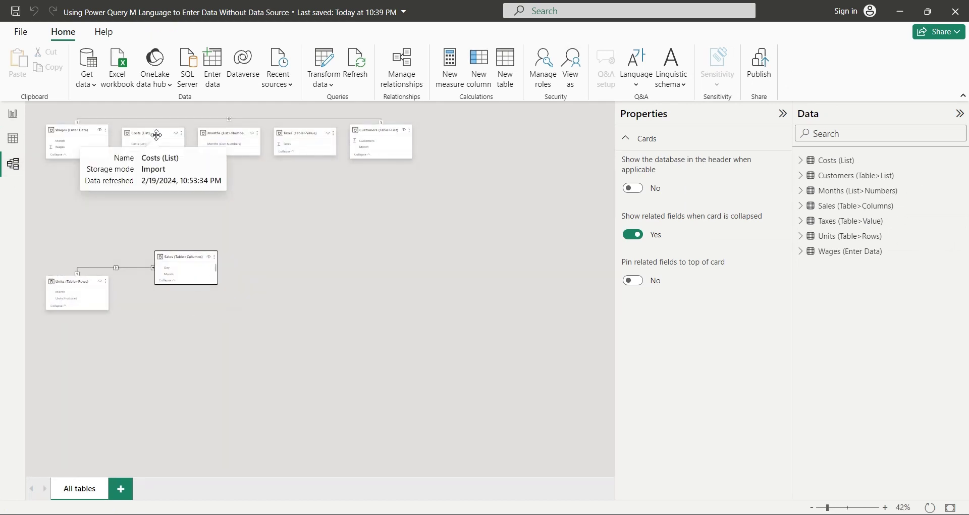
drag(368, 130, 64, 200)
drag(276, 134, 121, 188)
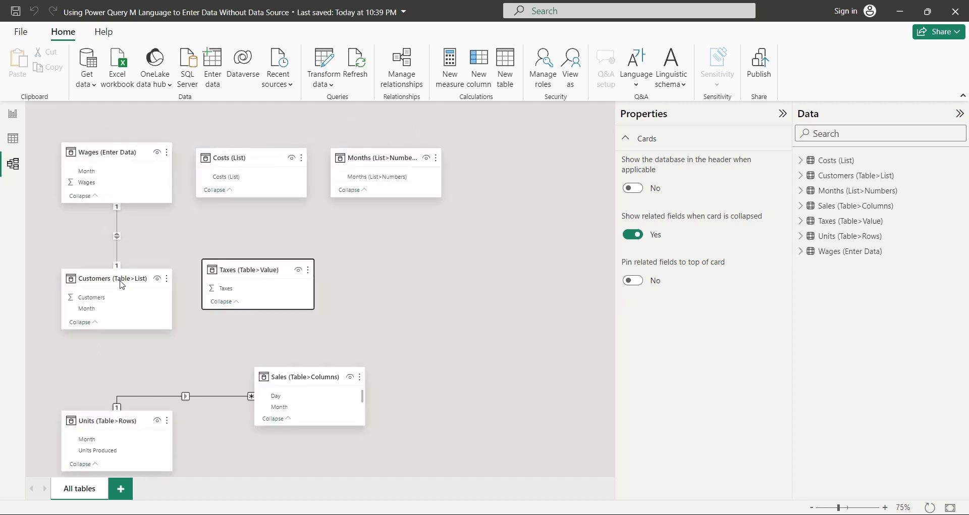
- Relate Customers to Units and Wages to Months on Month, repositioning the Taxes and Costs cards
drag(87, 308, 83, 406)
click(87, 171)
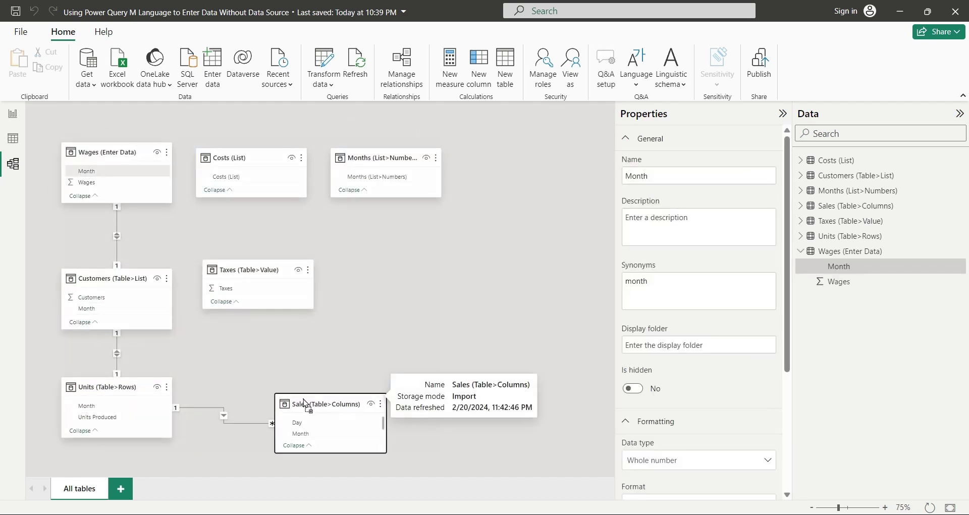
drag(313, 396, 326, 391)
drag(94, 172, 377, 177)
drag(244, 268, 371, 280)
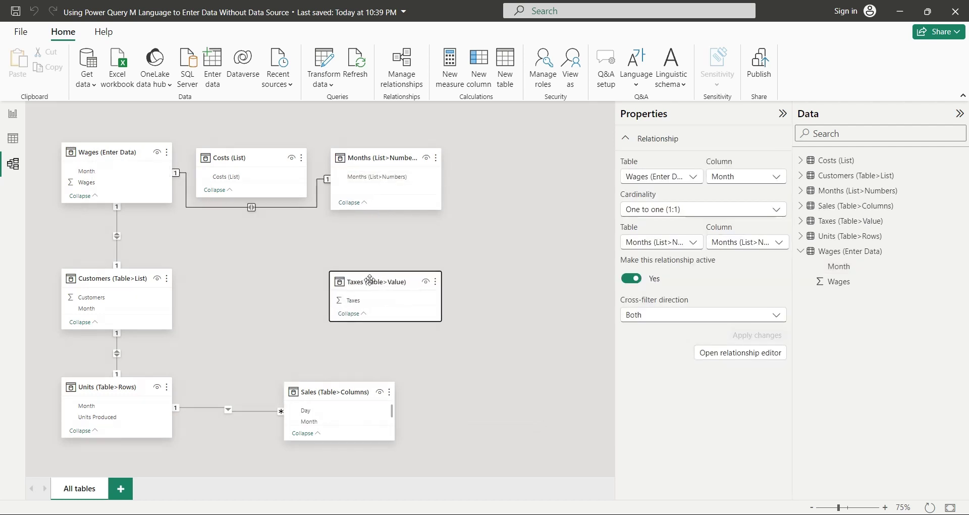
drag(250, 163, 247, 286)
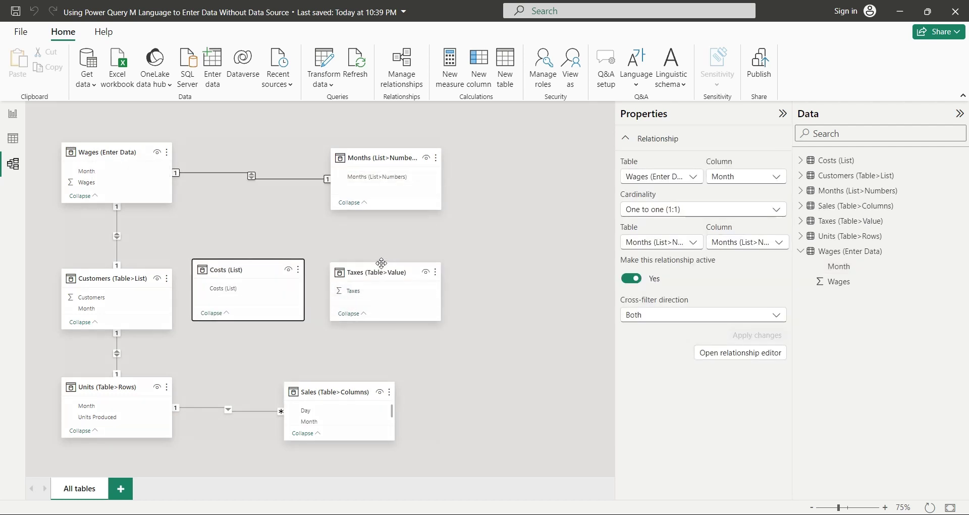
click(480, 304)
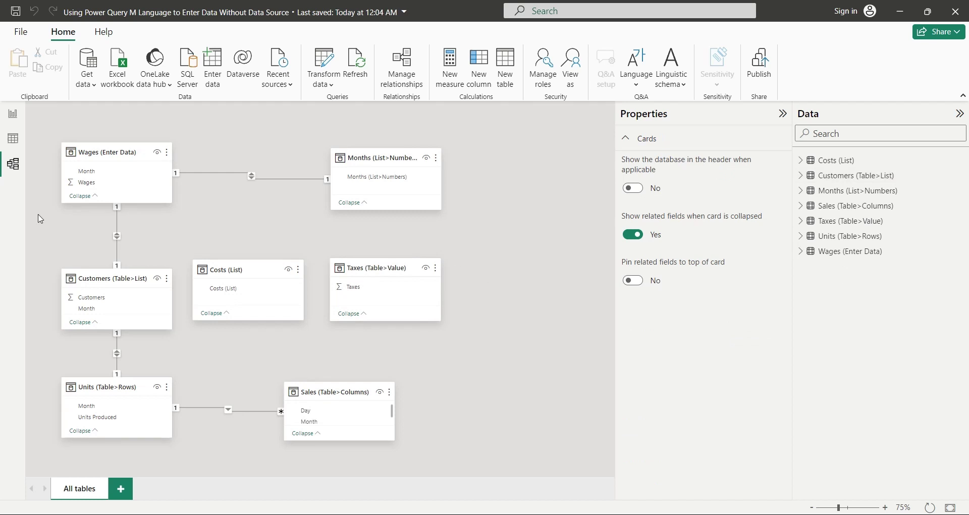
- Set the Costs (List) column's data type to Whole number
click(13, 138)
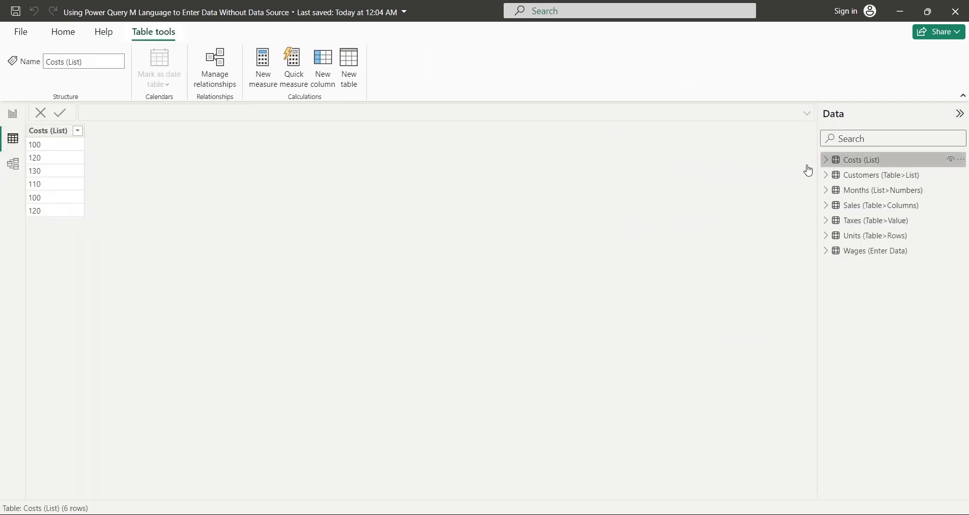
click(48, 130)
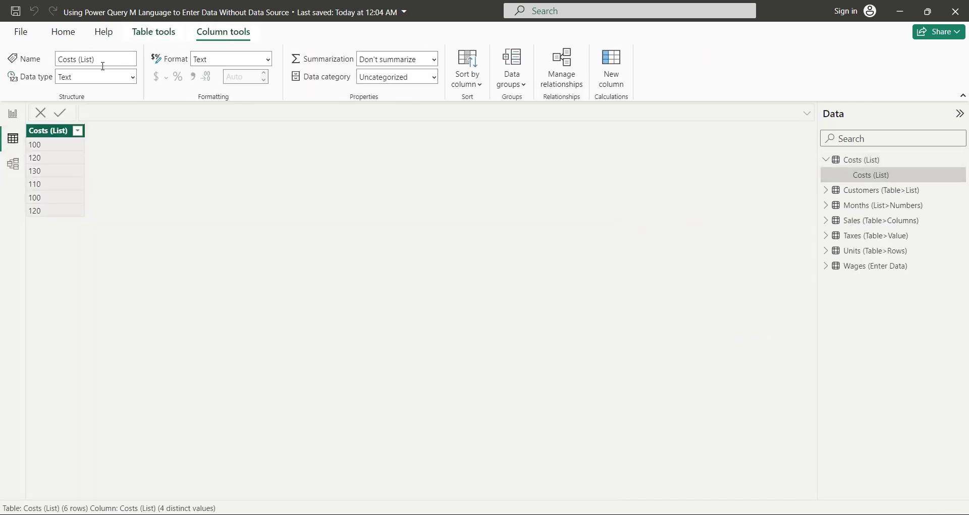
click(132, 76)
click(112, 97)
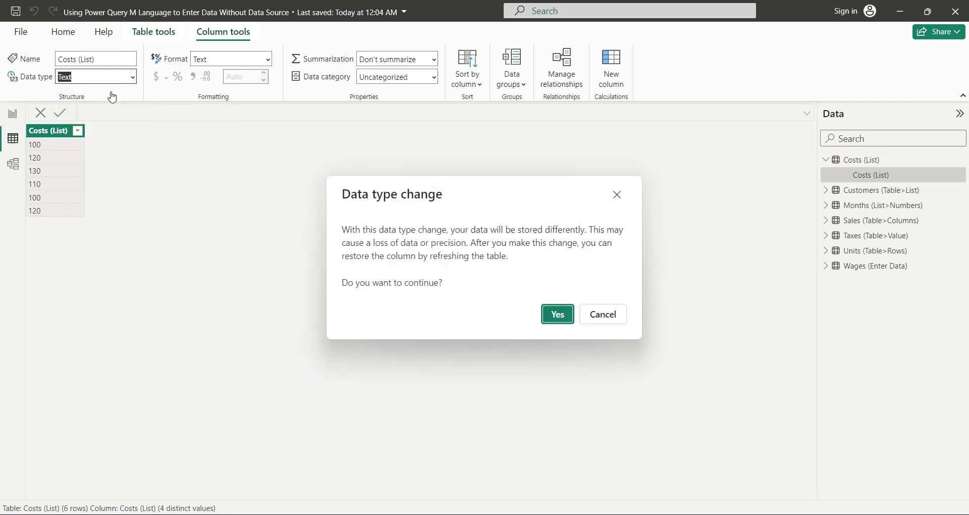
click(557, 314)
- Change the Sales table's Month data type and make its Day column a Date
click(881, 190)
click(883, 205)
click(71, 130)
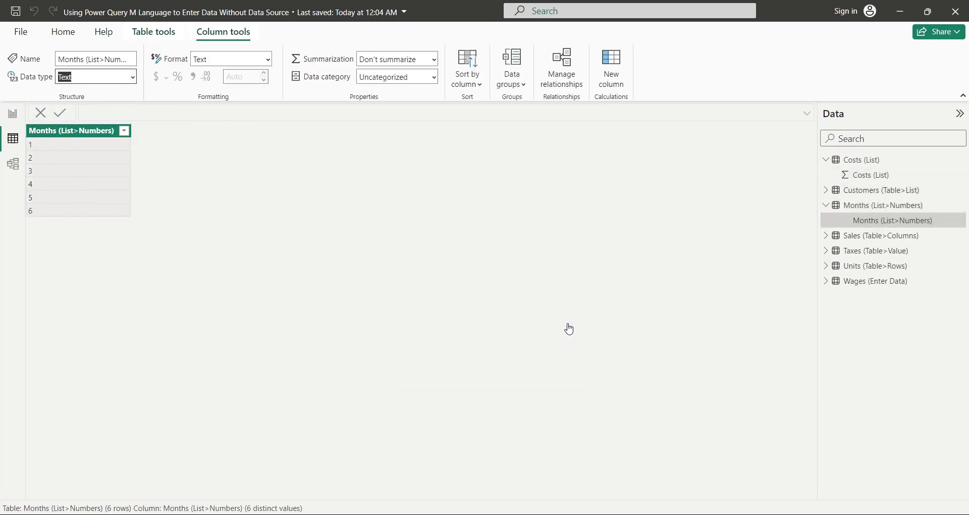
click(880, 235)
click(129, 130)
click(132, 77)
click(100, 97)
click(498, 313)
click(83, 130)
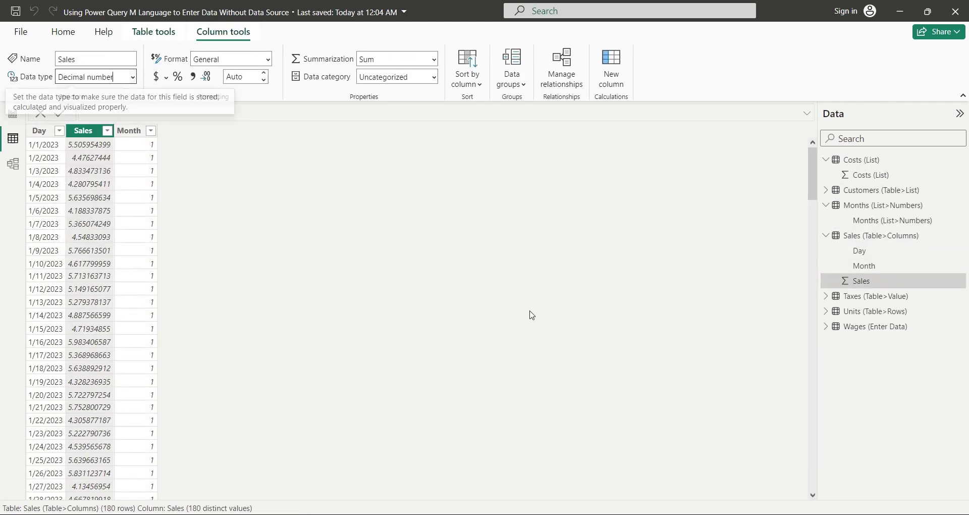
click(39, 131)
click(133, 77)
click(75, 162)
click(551, 315)
- Change the data types of the Units Produced and Month columns in Units (Table>Rows)
click(875, 296)
click(876, 326)
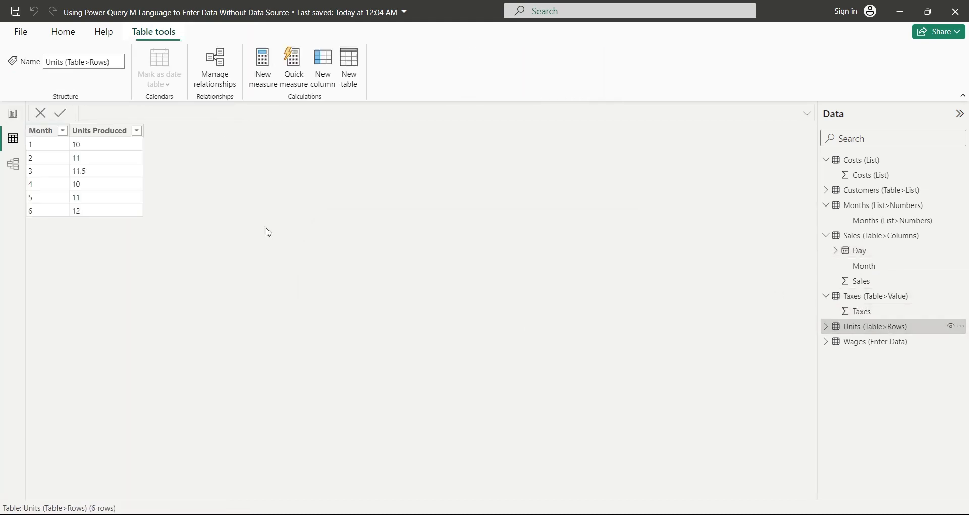
click(99, 130)
click(133, 77)
click(76, 104)
click(552, 314)
click(40, 131)
click(133, 77)
click(75, 91)
- Review the Wages, Taxes, Sales and Costs data, then return to the report page
click(876, 371)
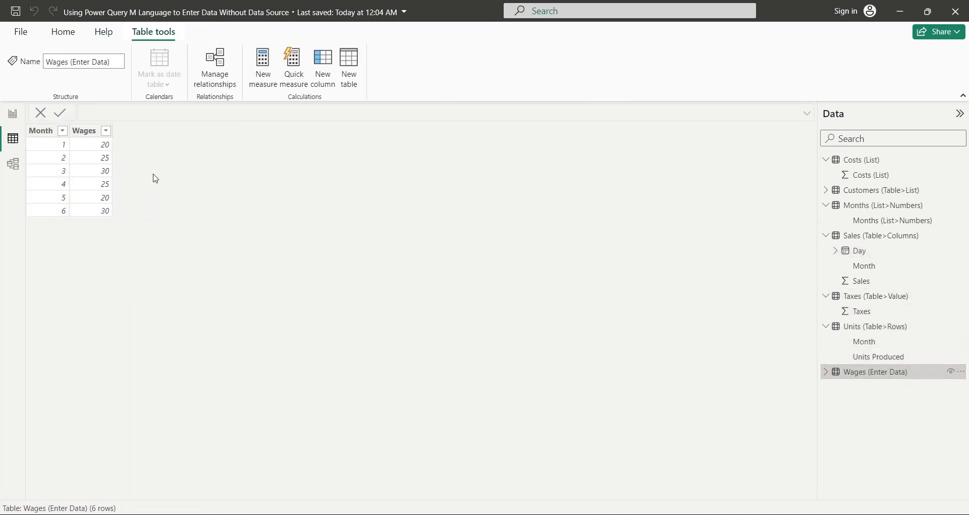
click(875, 296)
click(881, 236)
click(862, 159)
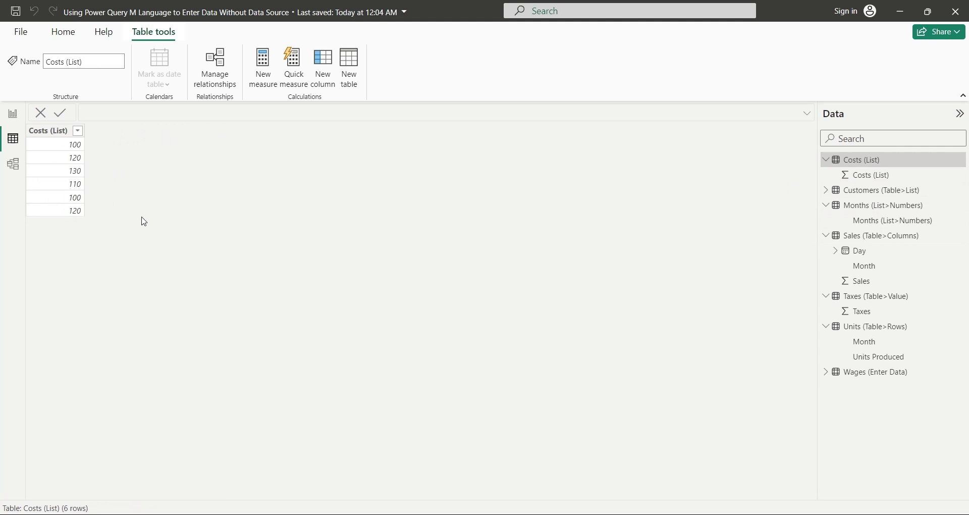
click(15, 115)
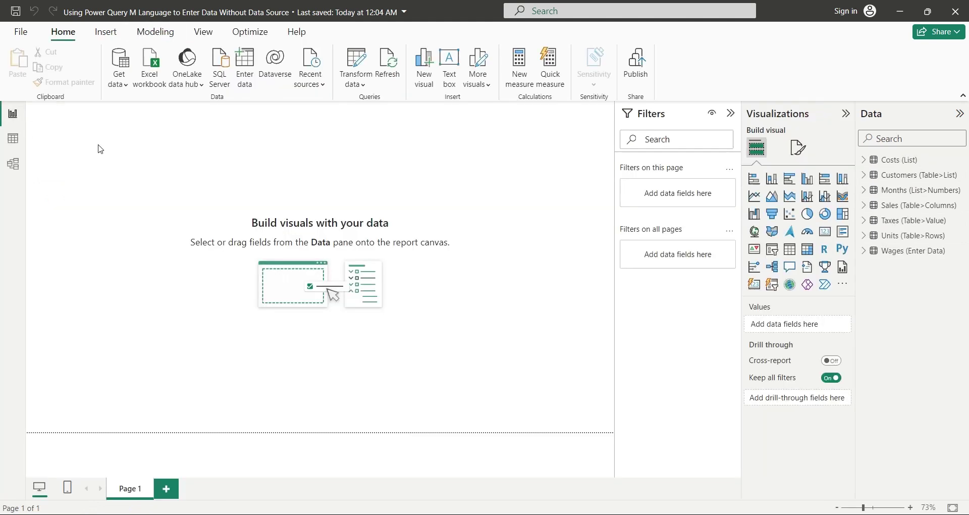
- Add a text box reading SIX MONTH'S PERFORMANCE to the report page
click(725, 119)
click(449, 68)
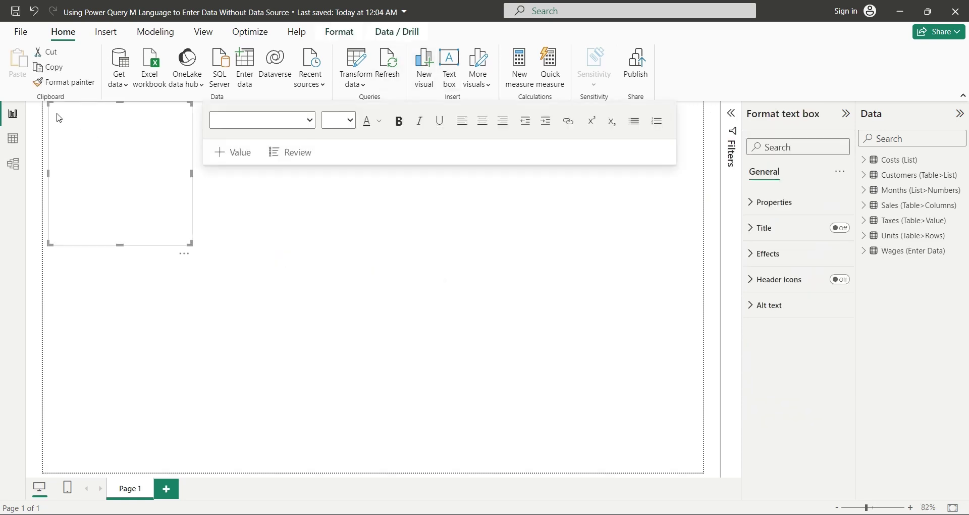
text(S)
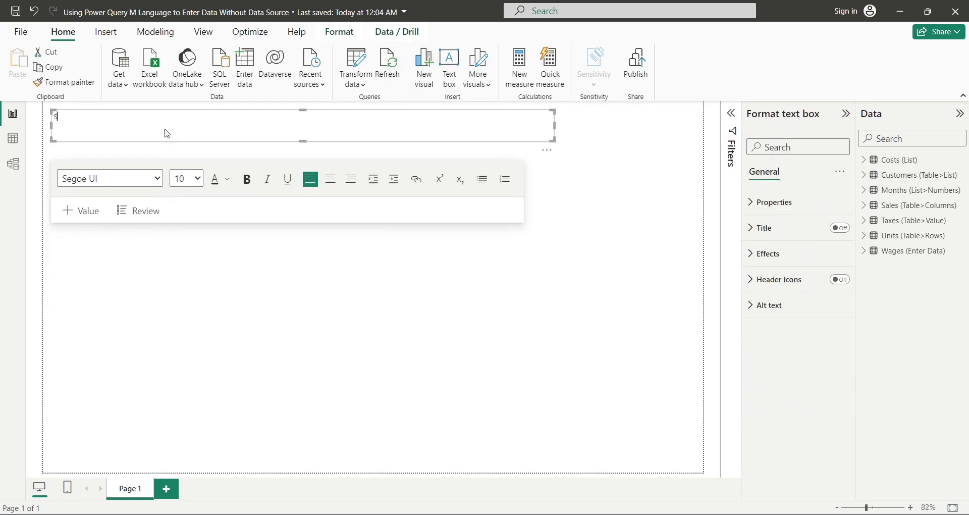
text(IX MONTH"S PERFORMANCE)
- Make the title bold at 28 points and give its text box a visual border
key(ctrl+a)
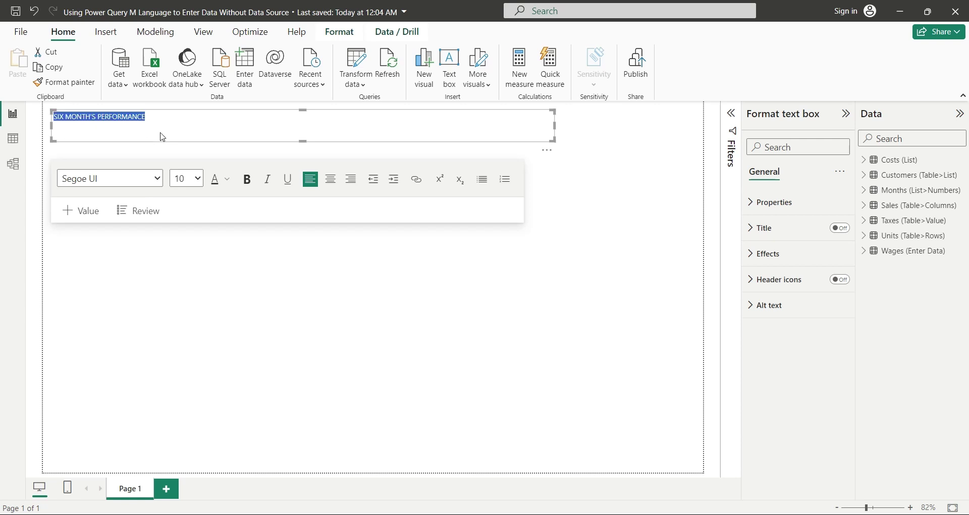
click(197, 178)
click(184, 348)
click(247, 179)
click(198, 178)
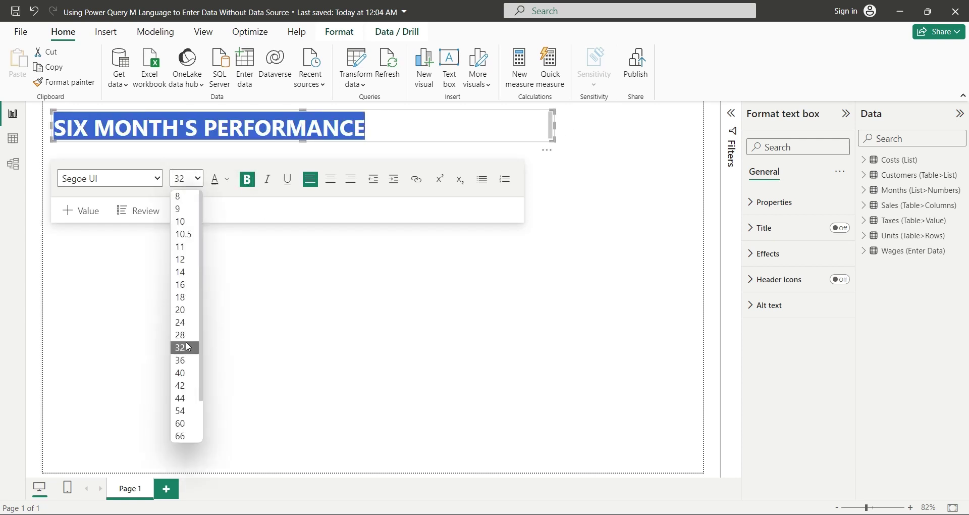
click(185, 335)
click(767, 254)
click(839, 391)
click(601, 333)
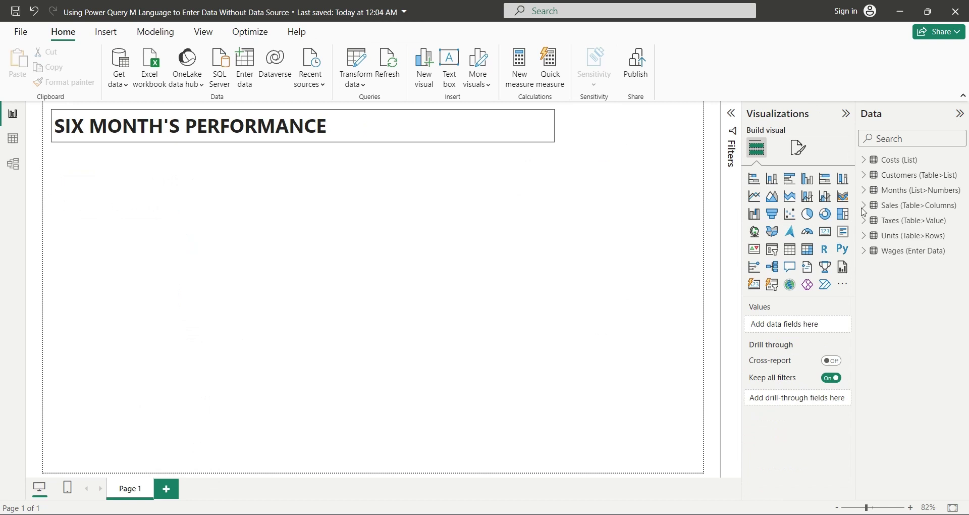
- Place the Months field as a slicer in a short strip beside the title
click(863, 191)
drag(909, 207, 580, 208)
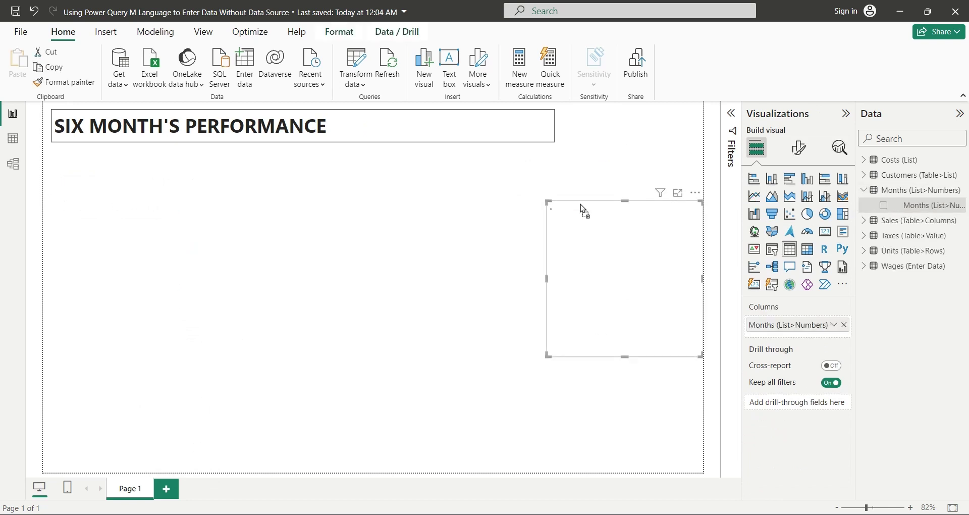
click(771, 248)
drag(620, 265, 621, 179)
drag(540, 269, 569, 143)
- Set the Months slicer style to Dropdown and turn on its visual border
click(799, 147)
click(782, 237)
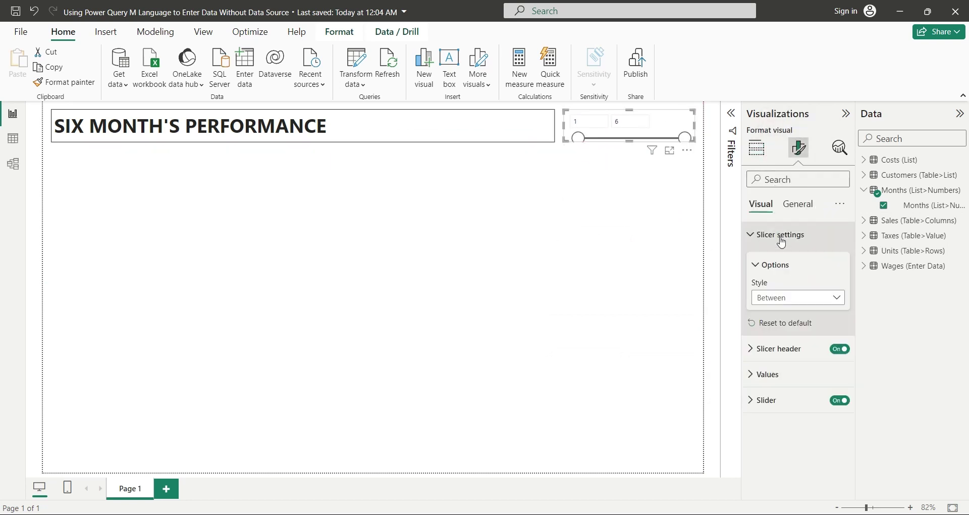
click(797, 298)
click(782, 345)
click(756, 148)
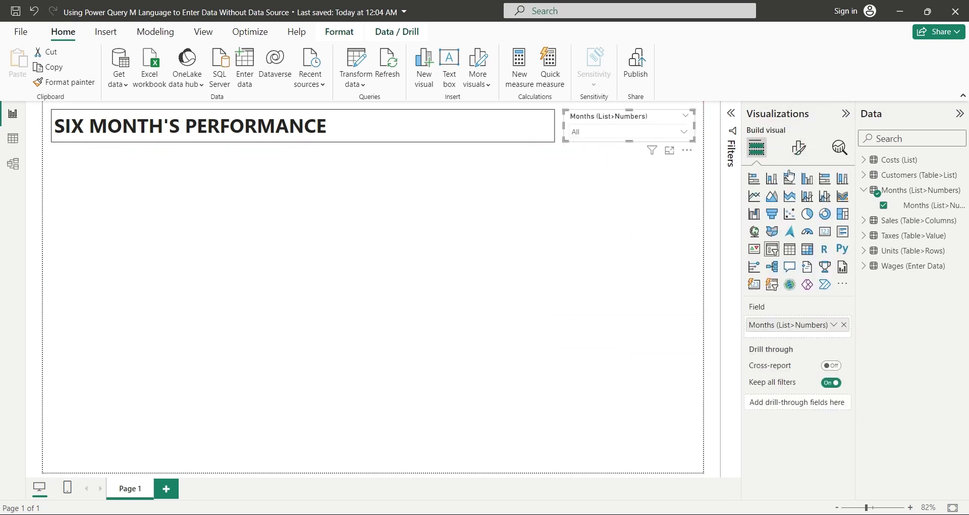
click(798, 148)
click(797, 204)
click(834, 420)
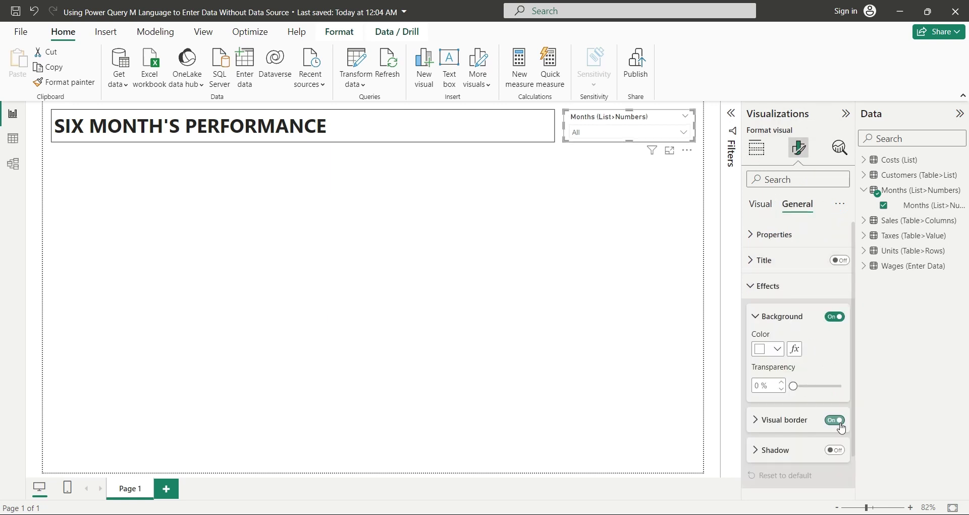
click(608, 185)
- Add a donut chart under the title with Months as its legend, renamed Month
click(824, 213)
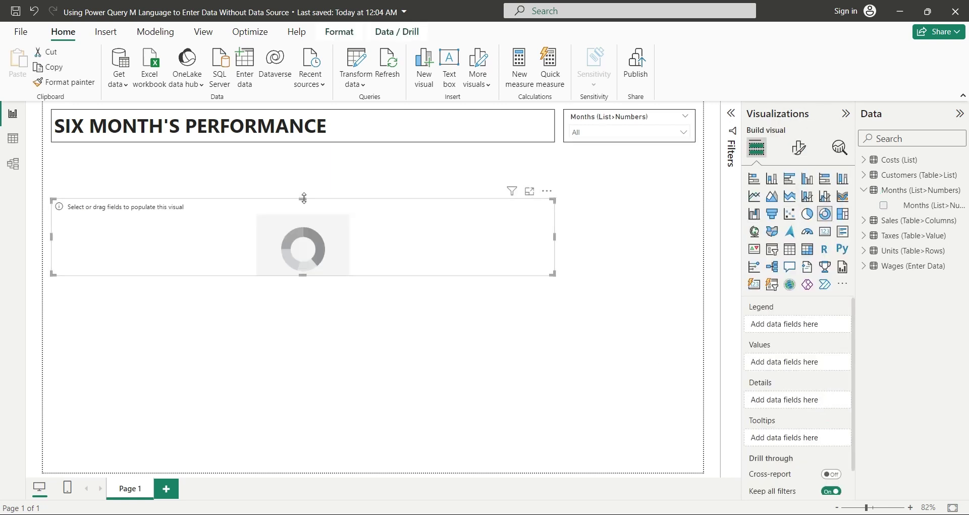
drag(303, 197, 309, 151)
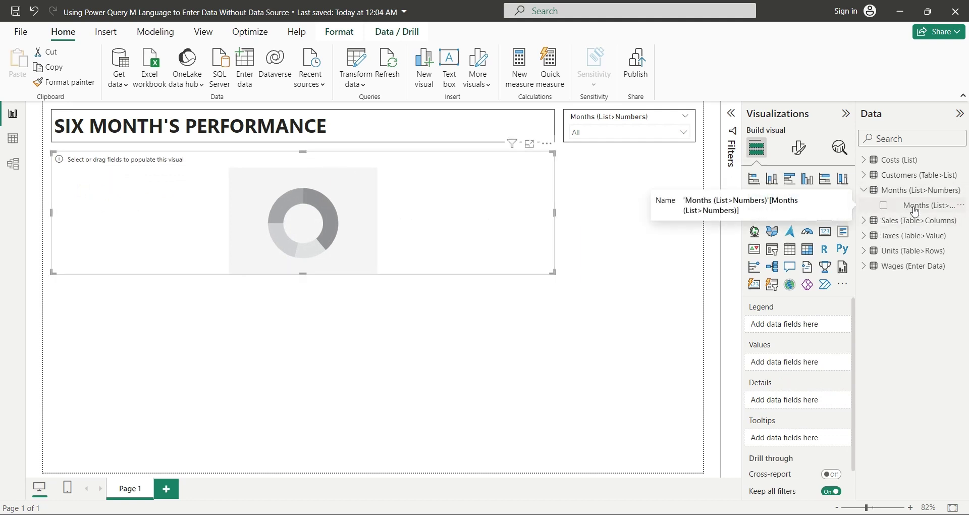
drag(915, 211, 809, 331)
double_click(809, 331)
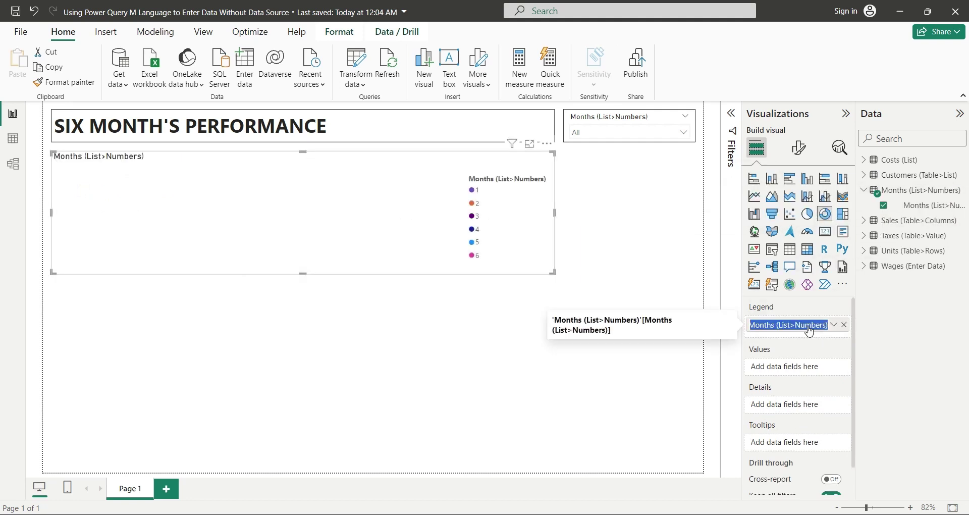
text(Month)
key(Return)
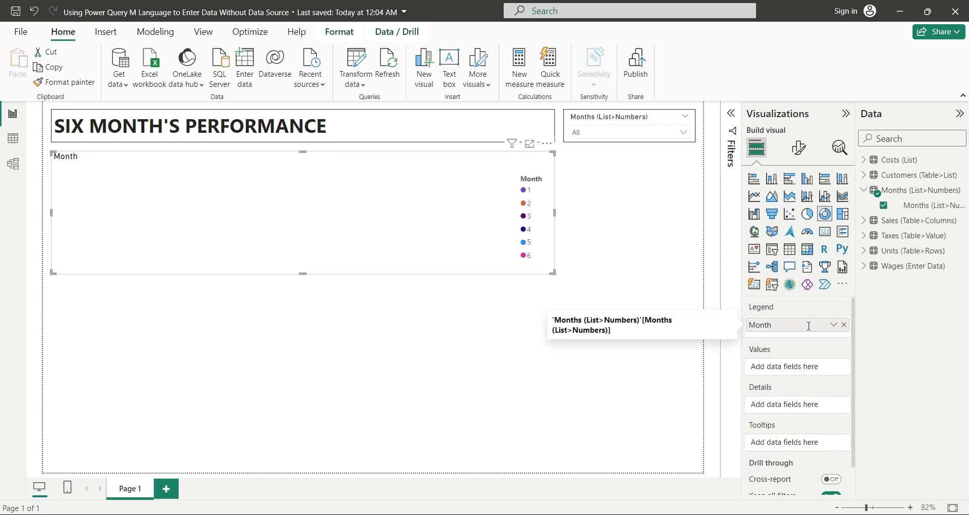
- Add Customers as the donut's values, shortening the field name to Customers
click(864, 175)
drag(916, 189, 803, 373)
double_click(803, 368)
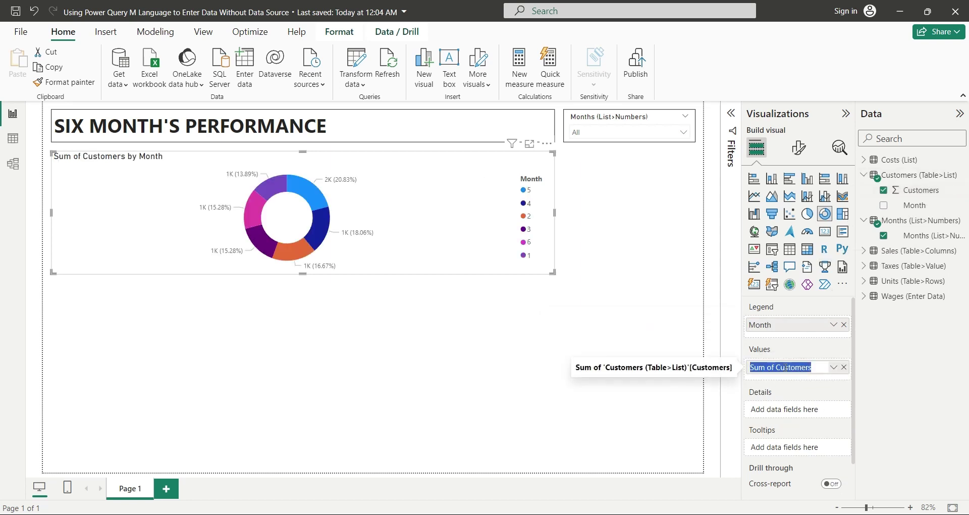
key(ctrl+shift+Left)
key(Delete)
key(Return)
- Turn on a visual border for the Customers by Month donut
click(798, 147)
click(797, 204)
click(758, 284)
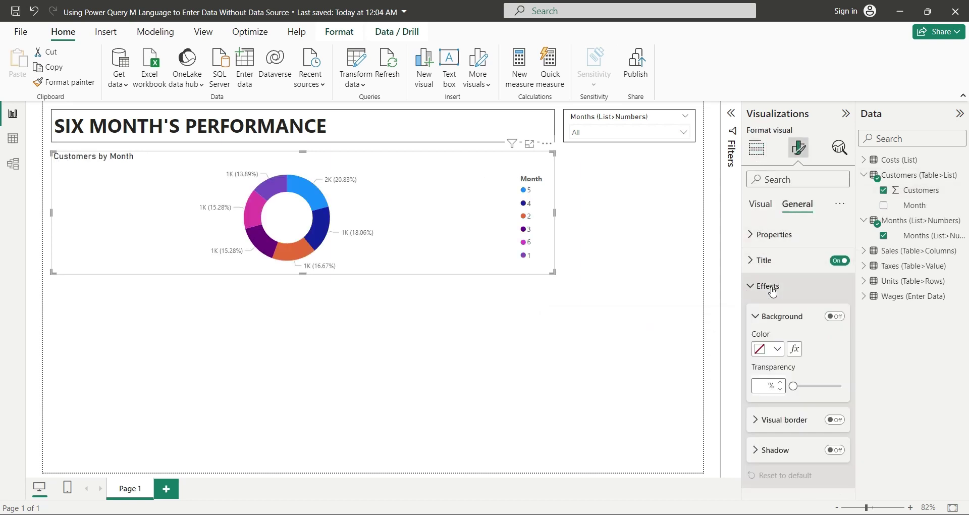
click(833, 418)
click(756, 147)
- Narrow the Customers donut to the left and place a copy beside it
drag(554, 213, 215, 240)
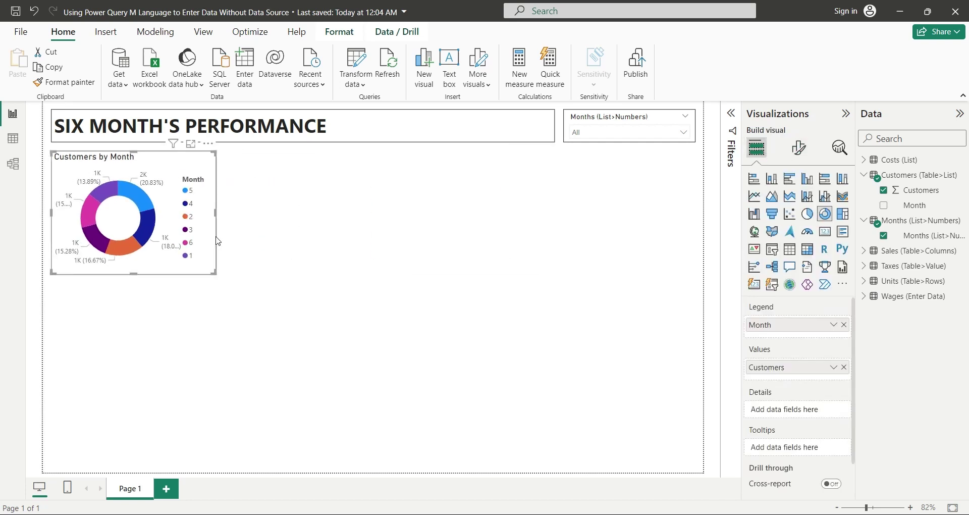
click(267, 247)
click(209, 171)
key(ctrl+c)
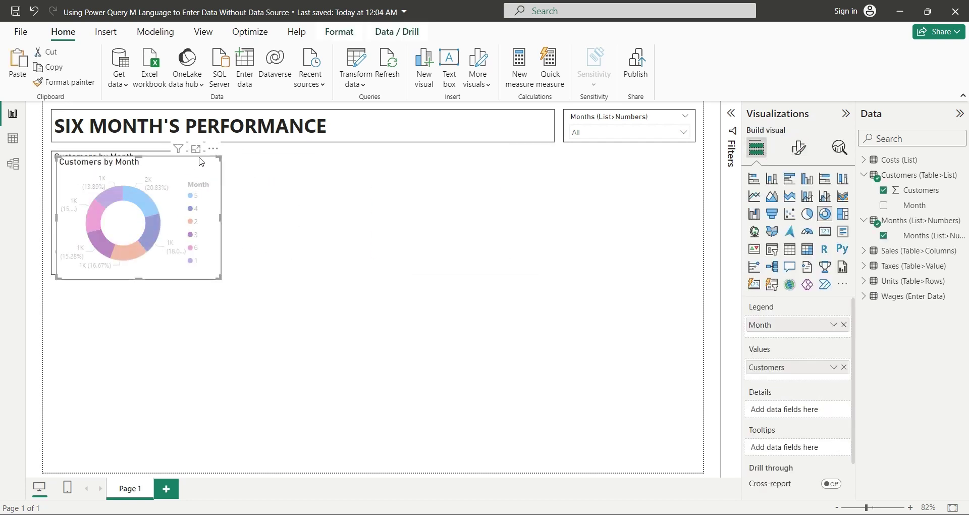
key(ctrl+v)
drag(340, 164, 365, 172)
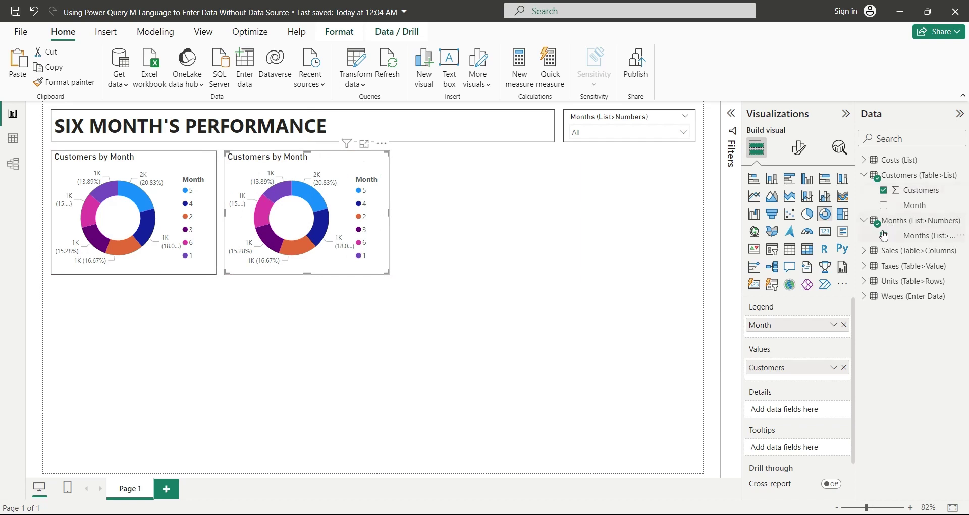
- Turn the copy into a Sales by Month donut, renamed Sales, and paste another copy to its right
click(883, 191)
click(908, 251)
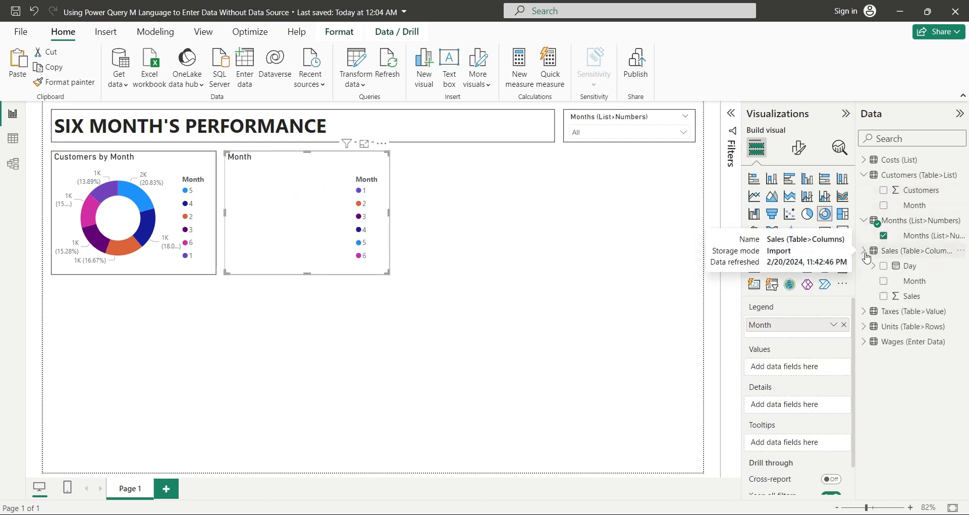
click(884, 297)
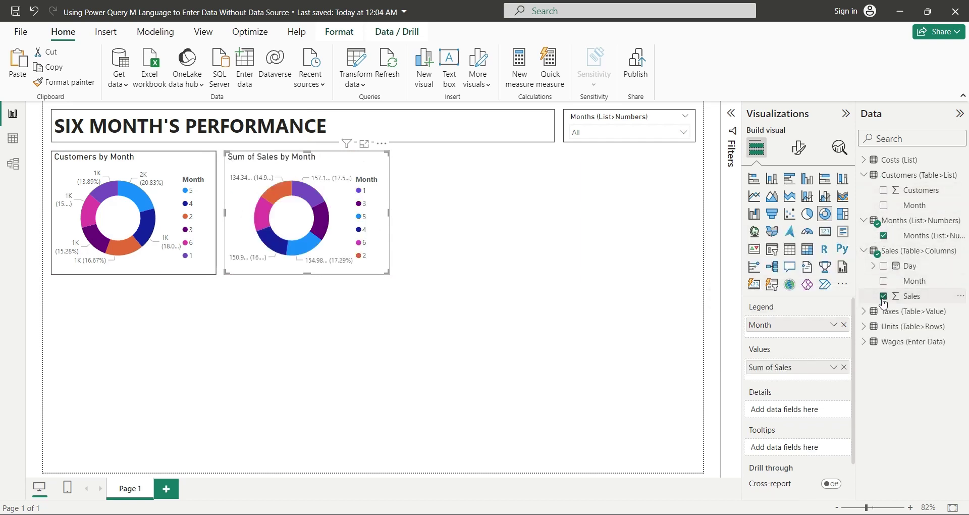
key(ctrl+c)
key(ctrl+v)
drag(454, 212, 471, 209)
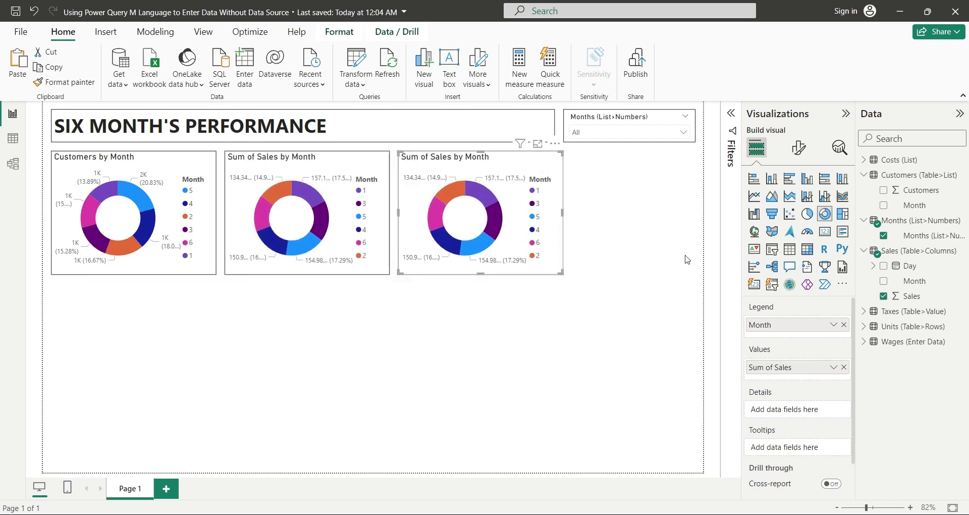
drag(820, 367, 324, 171)
click(324, 171)
double_click(776, 367)
text(Sales)
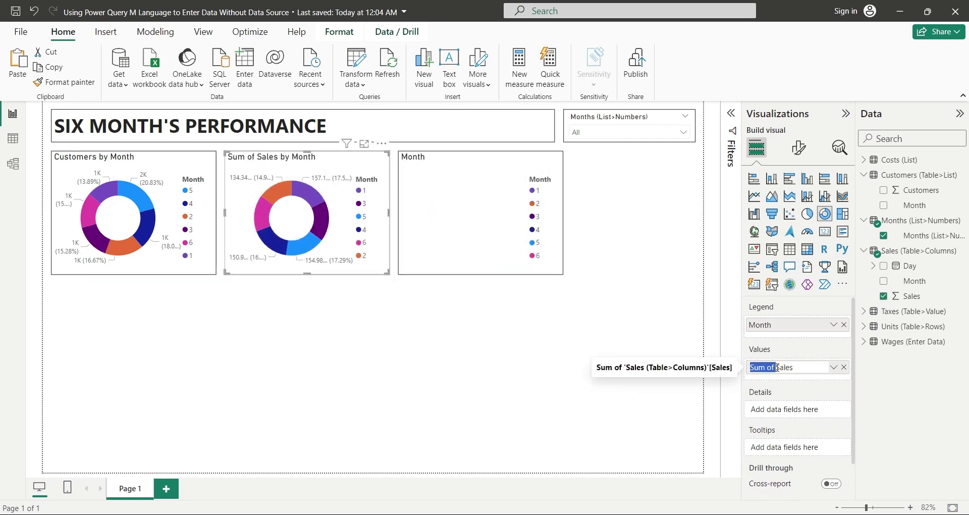
key(Return)
- Make the third donut show the Sum of Units Produced, named Units Produced
click(443, 262)
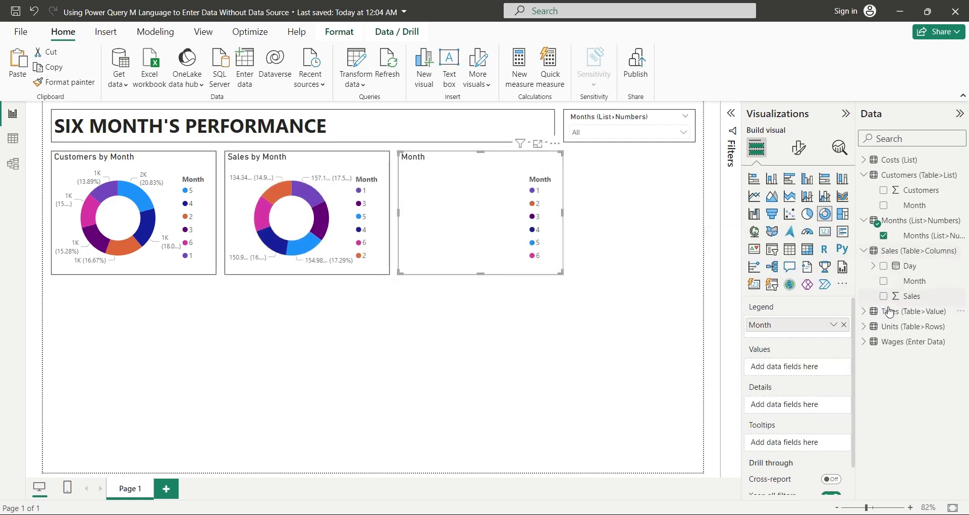
drag(908, 356, 818, 367)
double_click(818, 367)
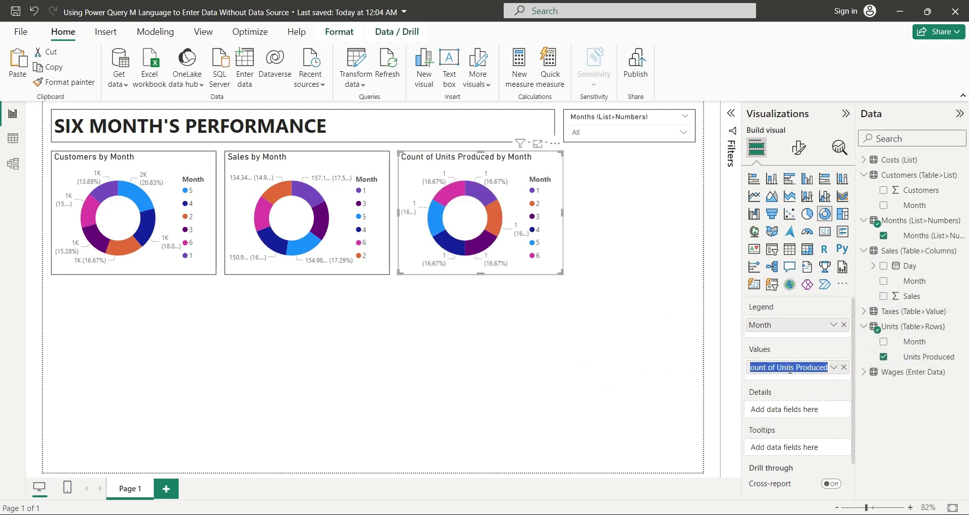
key(ctrl+shift+Left)
key(ctrl+shift+Left)
key(Delete)
key(Return)
click(833, 367)
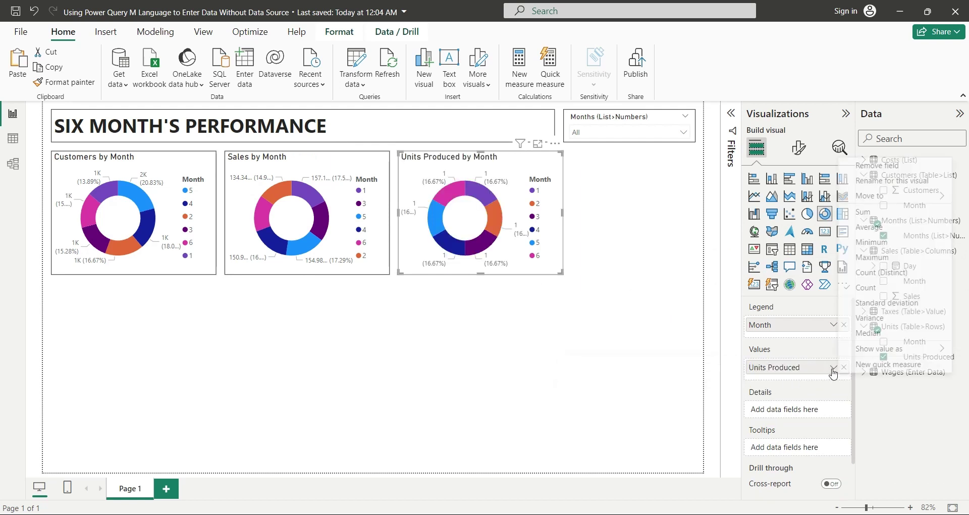
click(868, 208)
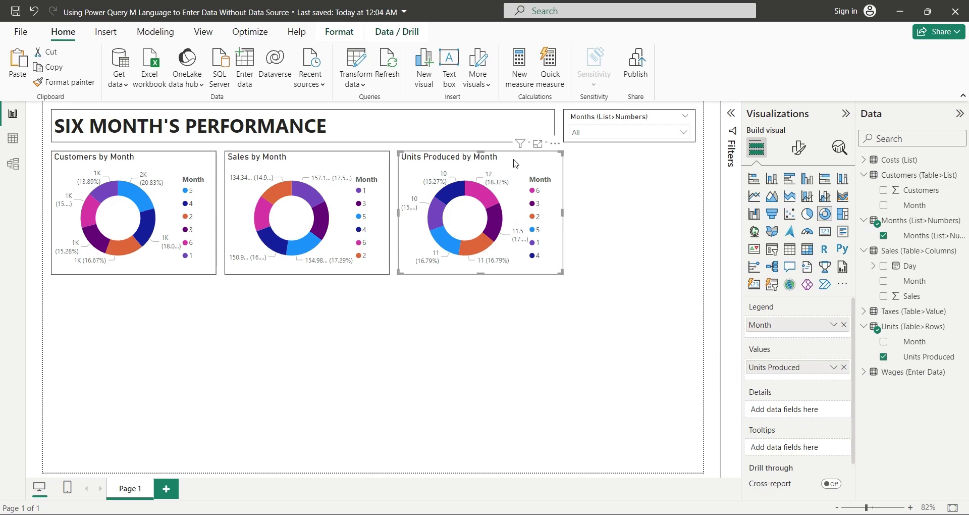
- Paste a fourth donut showing Wages by Month
key(ctrl+c)
key(ctrl+v)
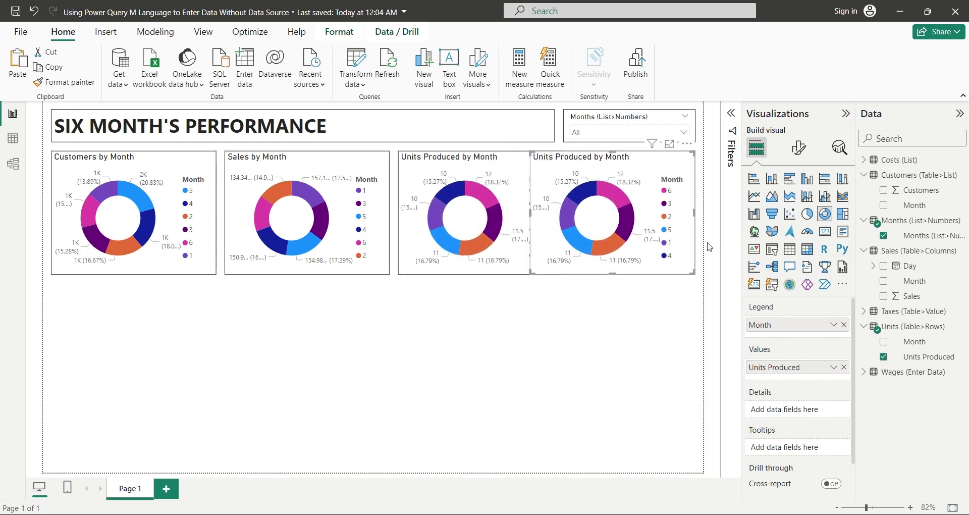
click(843, 367)
click(864, 371)
drag(911, 402, 783, 372)
double_click(784, 367)
key(ctrl+shift+Left)
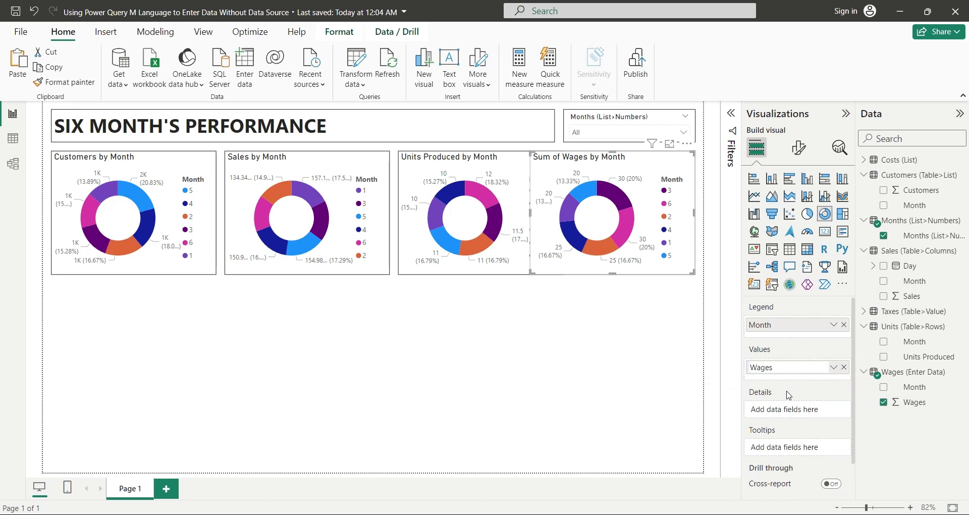
- Even out the four donuts' widths and spacing and widen the month slicer toward the title
drag(216, 212, 207, 212)
drag(302, 156, 294, 157)
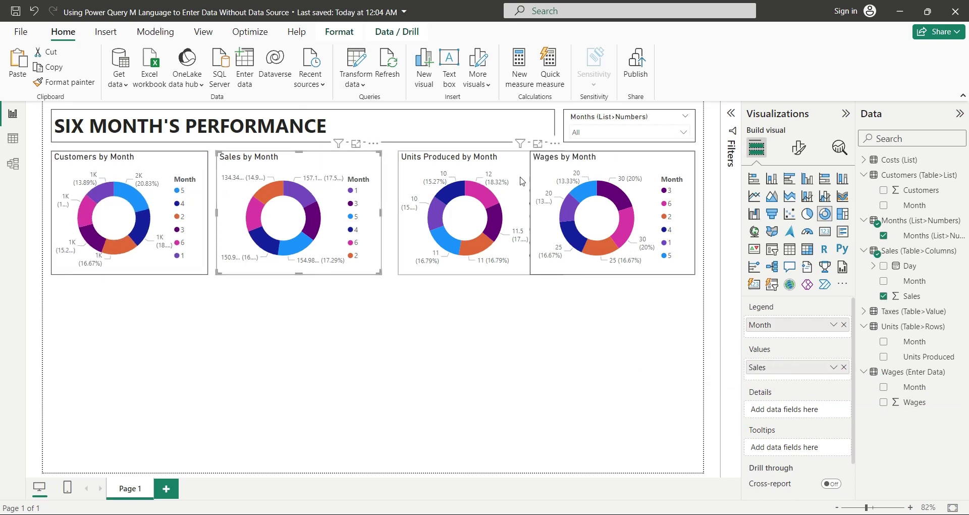
drag(530, 212, 548, 218)
drag(454, 156, 430, 156)
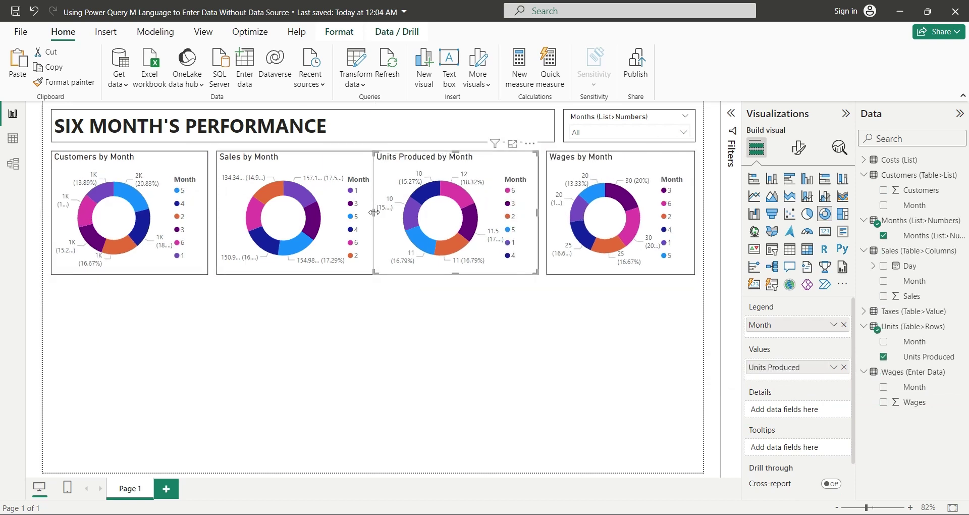
drag(373, 212, 384, 210)
click(302, 126)
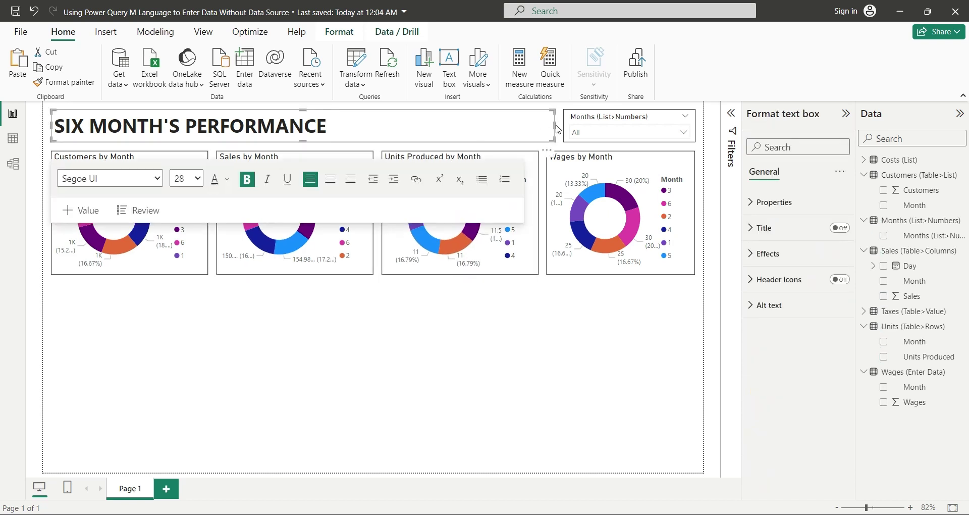
click(626, 121)
drag(563, 126, 546, 126)
- Copy the Customers donut below the donuts and convert it to an empty line chart
click(538, 246)
click(157, 265)
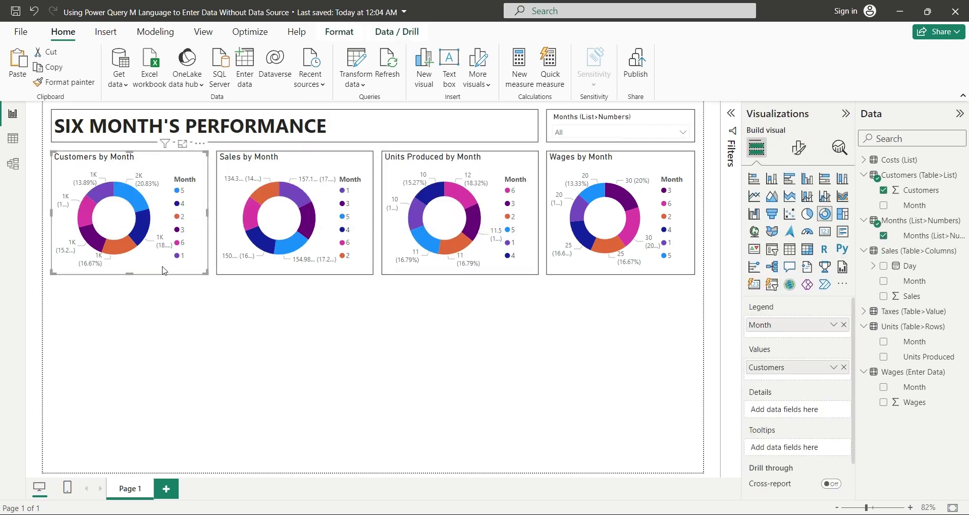
key(ctrl+c)
key(ctrl+v)
drag(157, 265, 150, 387)
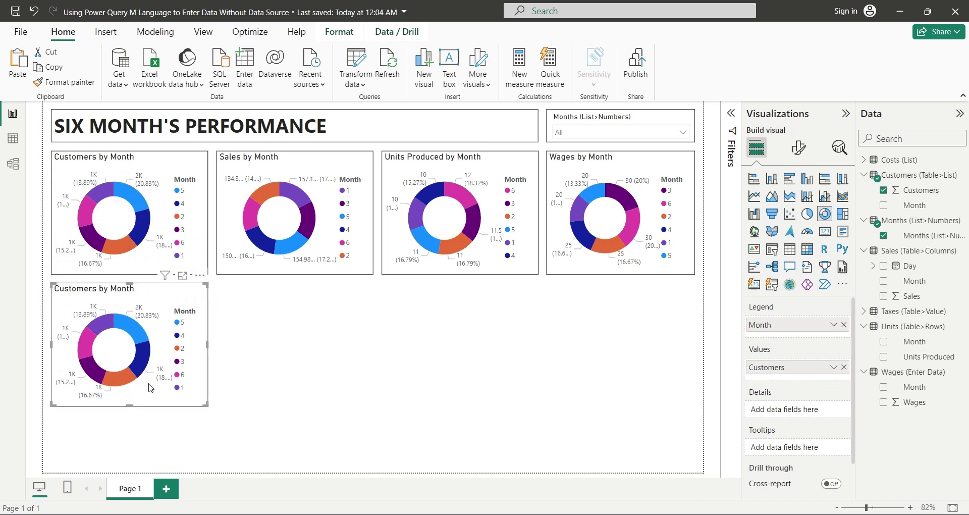
click(843, 367)
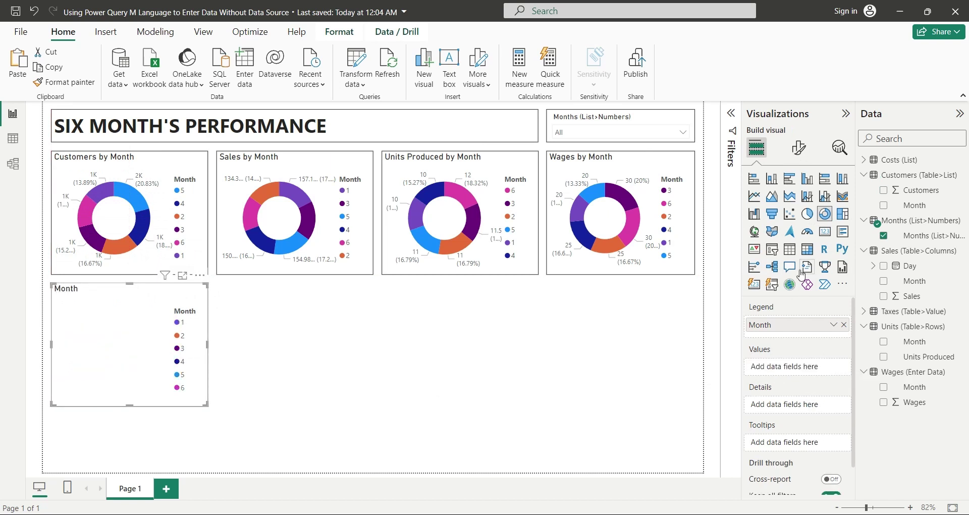
click(754, 197)
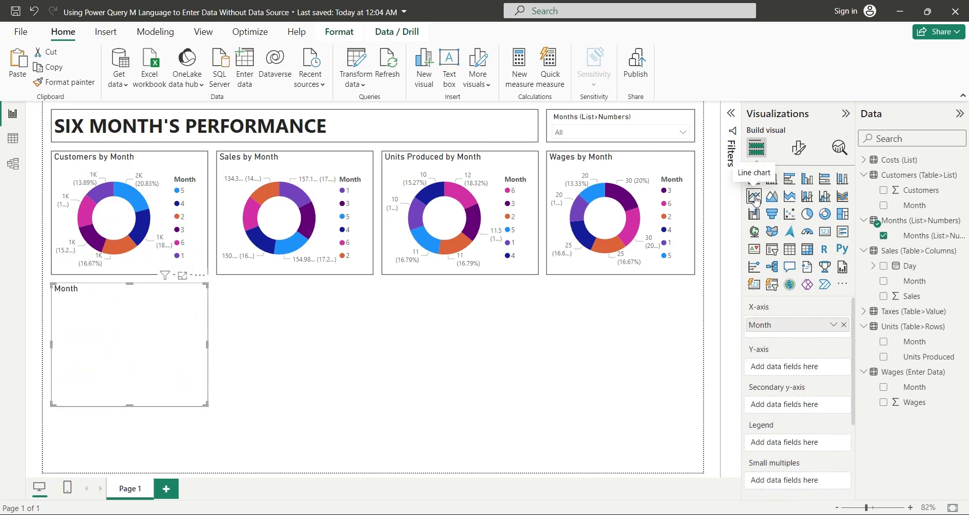
- Plot Costs on the line chart as Average of Costs and Max of Costs
click(864, 161)
drag(918, 175, 840, 370)
click(833, 367)
click(868, 229)
double_click(806, 368)
drag(918, 175, 802, 363)
click(833, 367)
click(807, 253)
double_click(803, 367)
key(BackSpace)
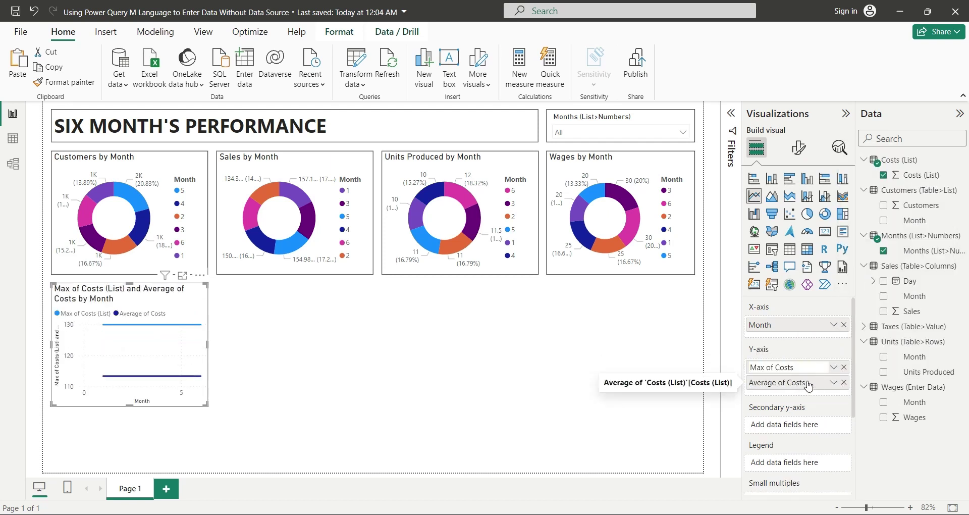
key(Return)
- Add Min of Costs as a third line and make the Costs chart shorter
drag(919, 175, 830, 404)
click(833, 398)
click(873, 279)
double_click(802, 397)
key(BackSpace)
drag(143, 407, 151, 367)
- Duplicate the Costs line chart and swap its Costs measures for Taxes
key(ctrl+c)
key(ctrl+v)
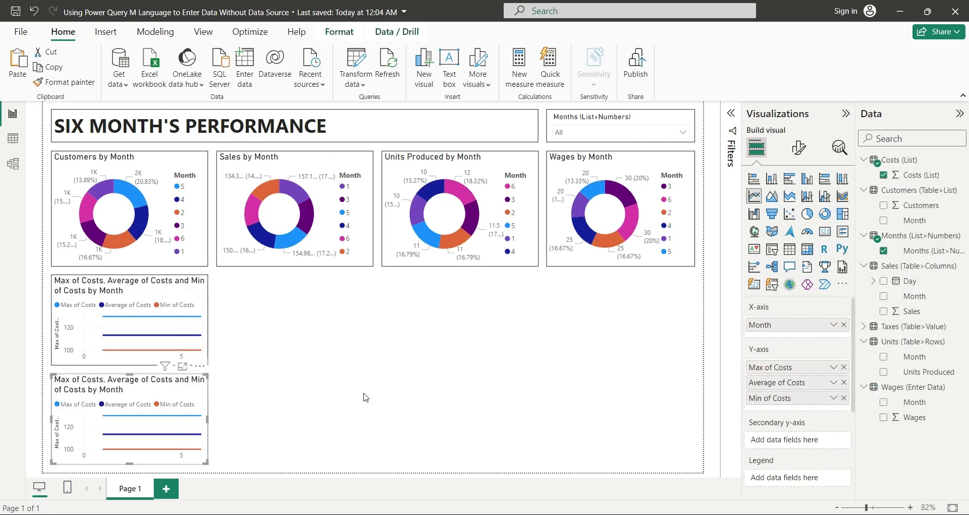
click(844, 367)
click(843, 367)
click(843, 367)
click(863, 326)
drag(898, 342, 797, 389)
- Set the three Taxes lines to Minimum, Average and Maximum
click(833, 367)
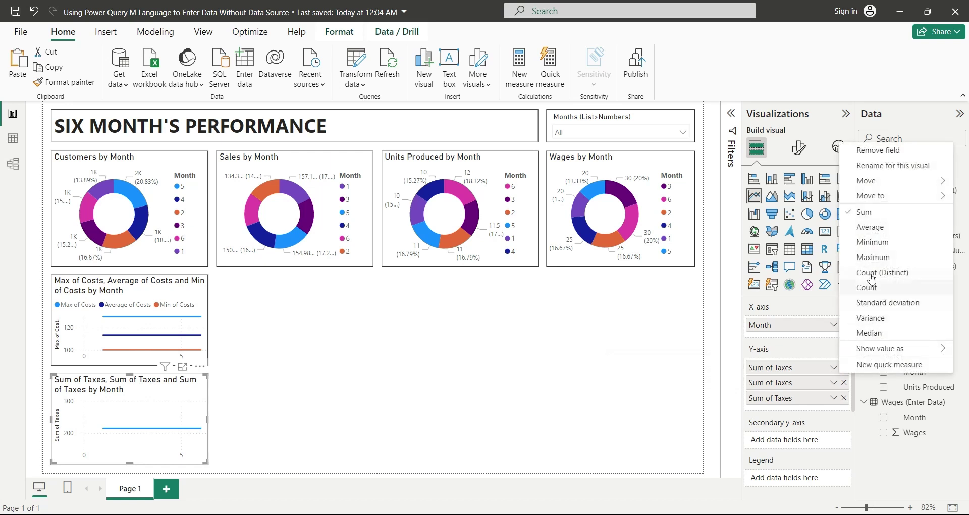
click(869, 241)
click(833, 382)
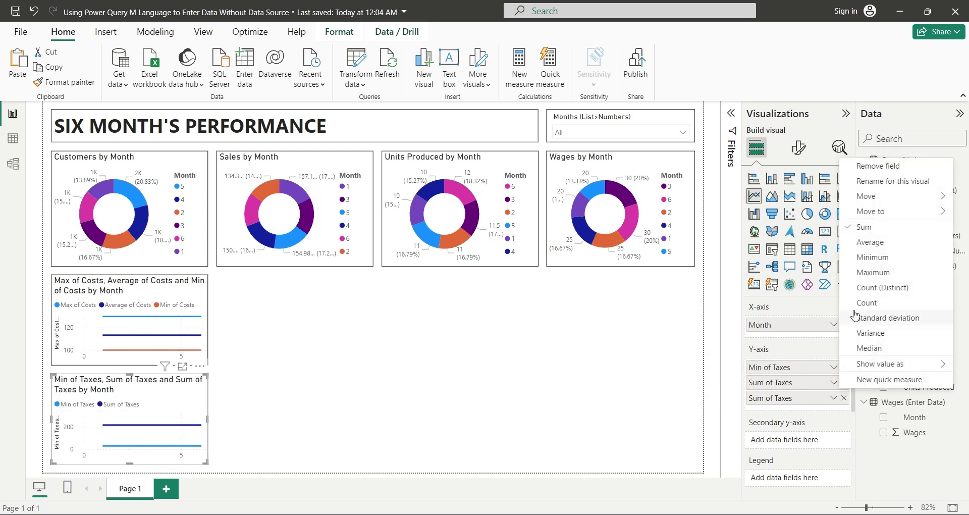
click(870, 256)
click(833, 398)
click(873, 287)
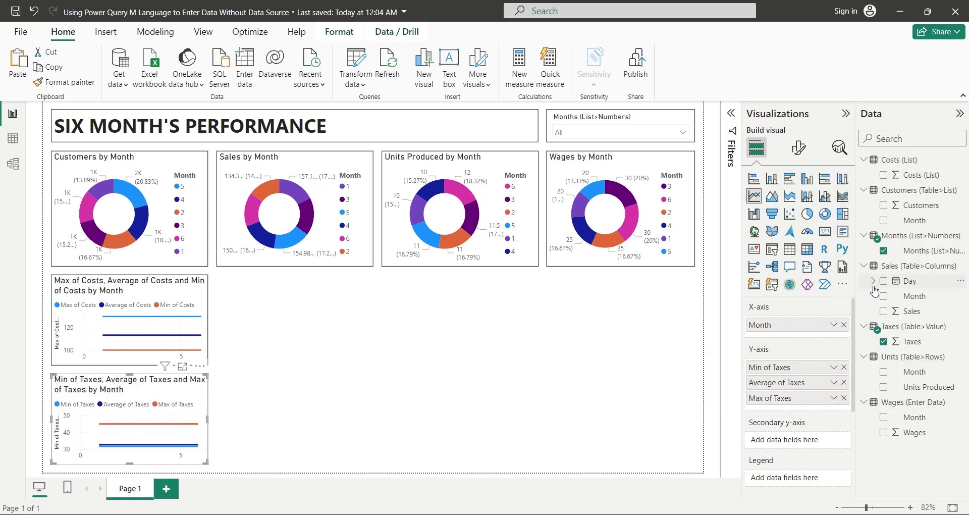
click(257, 393)
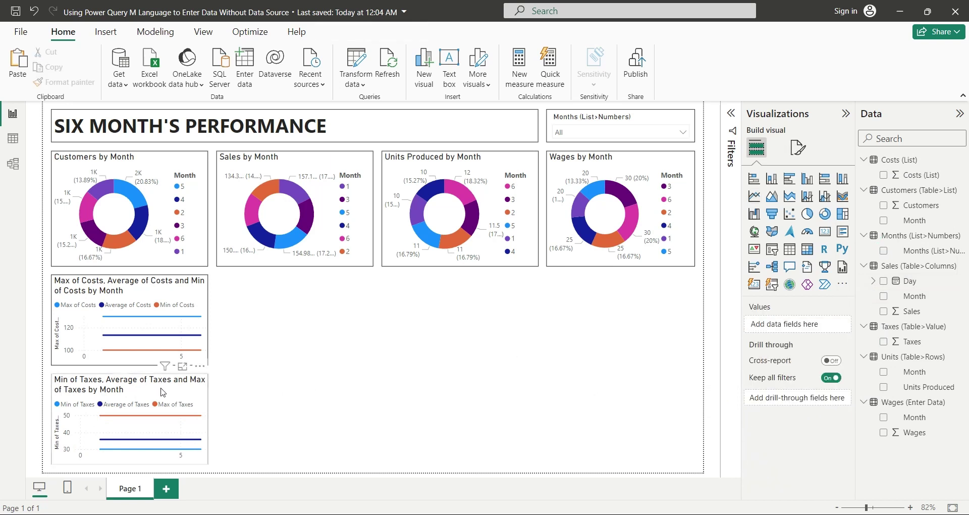
- Copy the Taxes chart beside the line charts and stretch it to the page's right and bottom edges
click(162, 392)
key(ctrl+c)
key(ctrl+v)
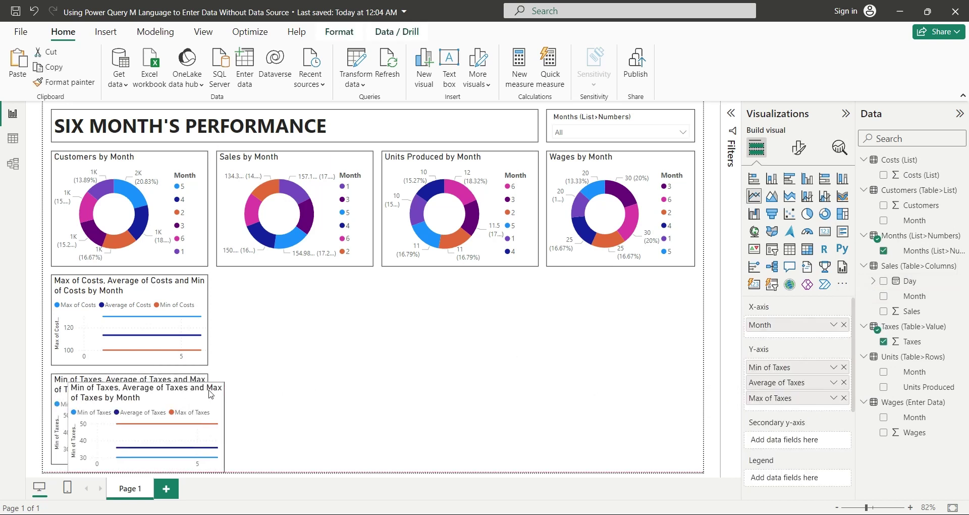
drag(166, 396, 333, 289)
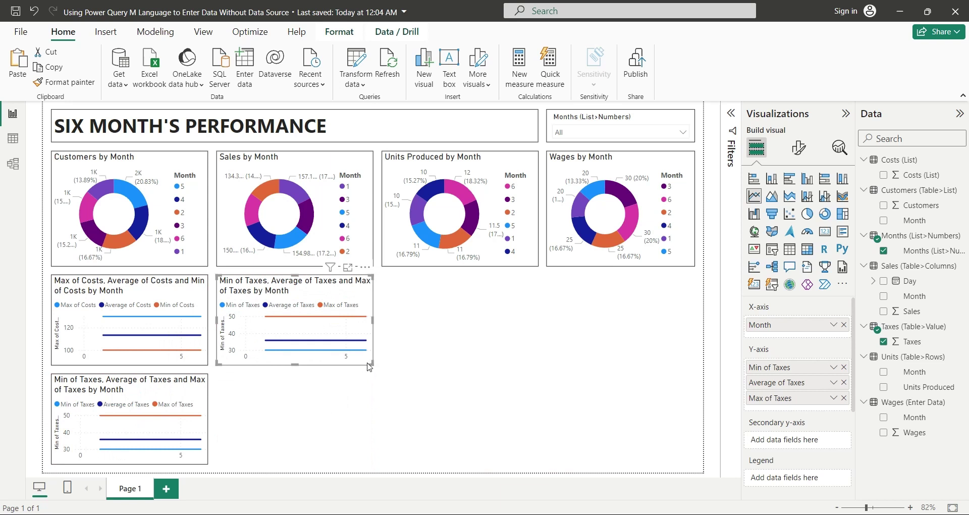
drag(370, 363, 569, 474)
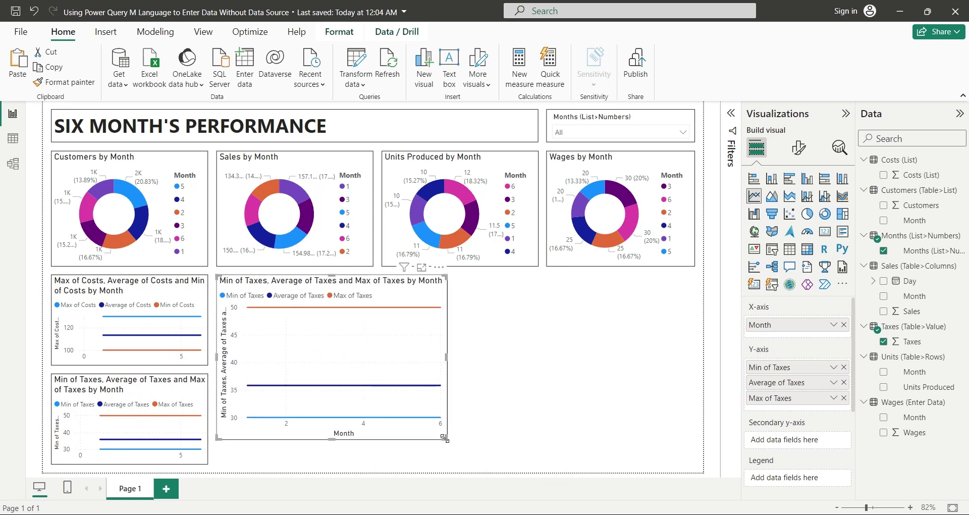
drag(444, 438, 693, 464)
- Clear the Min, Average and Max of Taxes fields and switch to a line and clustered column chart
click(844, 368)
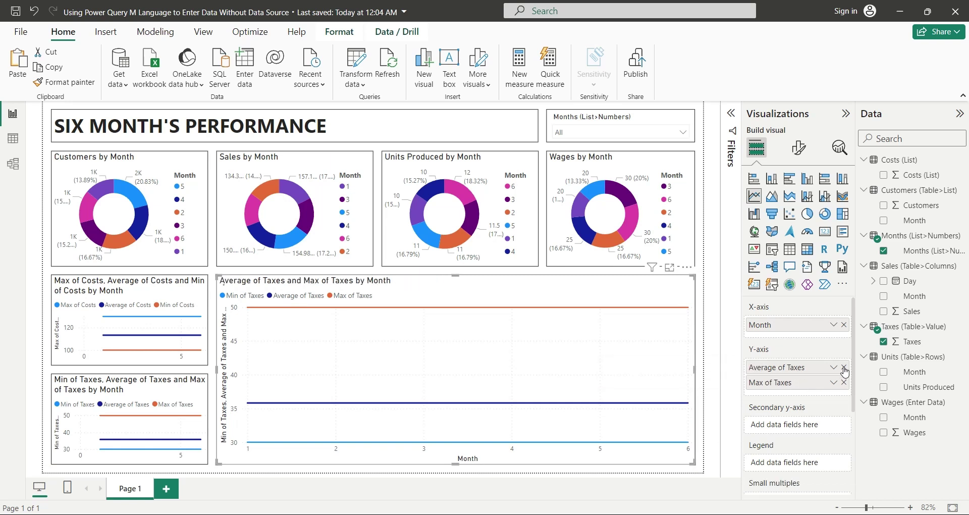
click(844, 368)
click(843, 368)
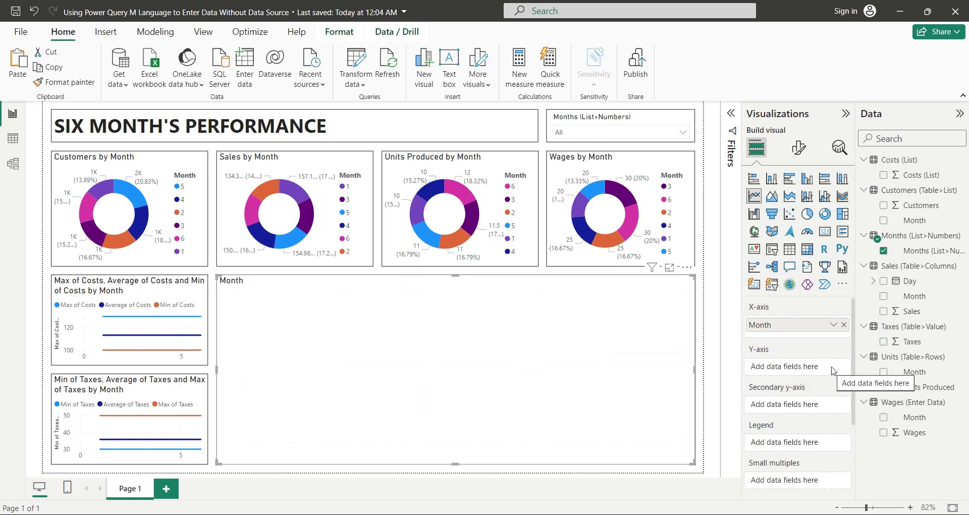
click(824, 196)
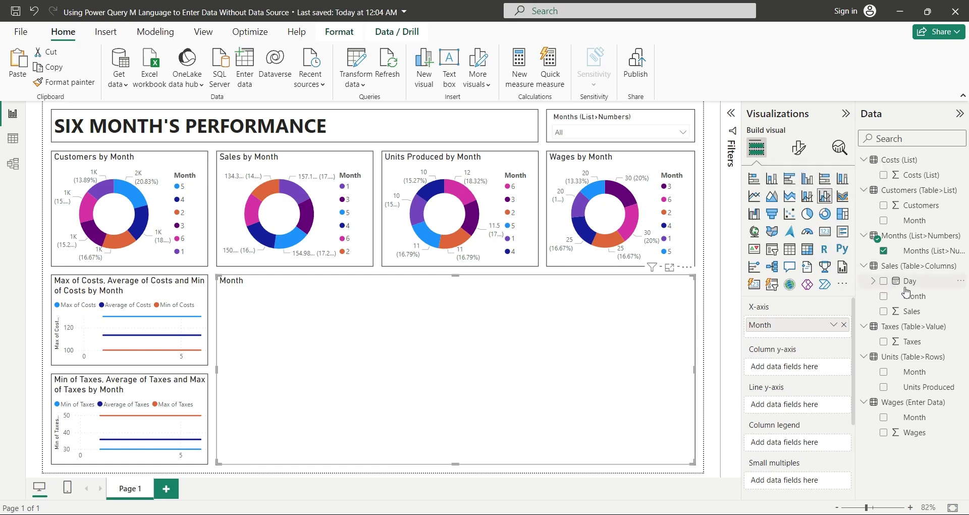
- Show Sum of Sales by month using the Day hierarchy without Year and Quarter
drag(912, 286, 844, 311)
click(843, 324)
drag(906, 281, 820, 333)
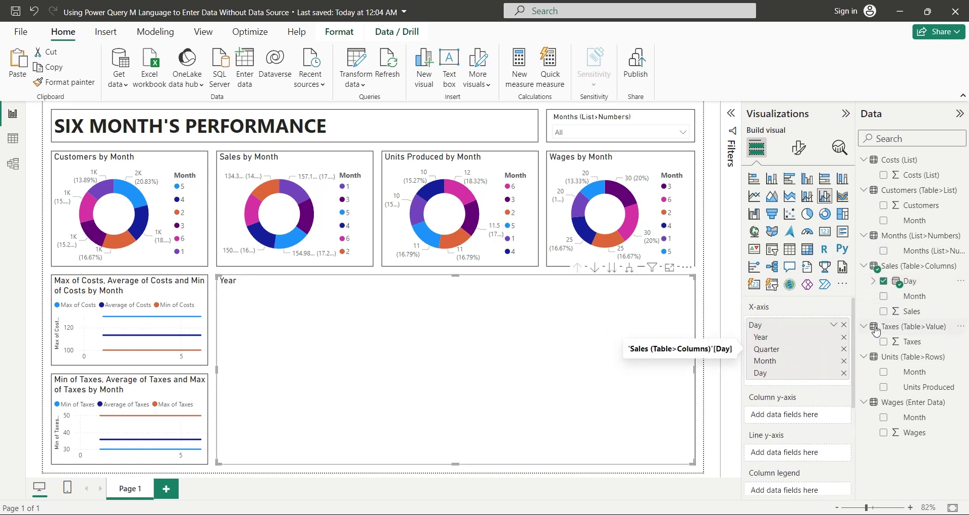
mouse_move(908, 311)
mouse_down()
mouse_move(807, 373)
mouse_move(801, 418)
mouse_up()
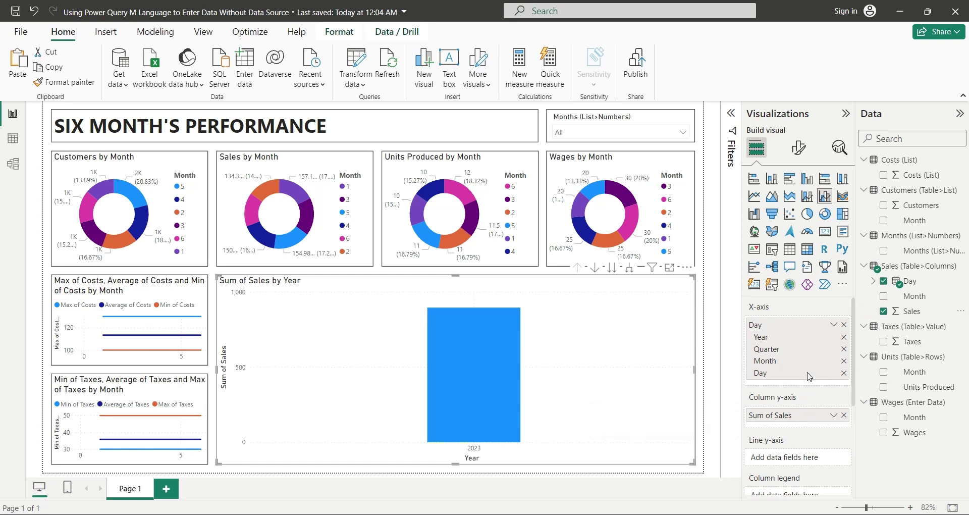
click(843, 337)
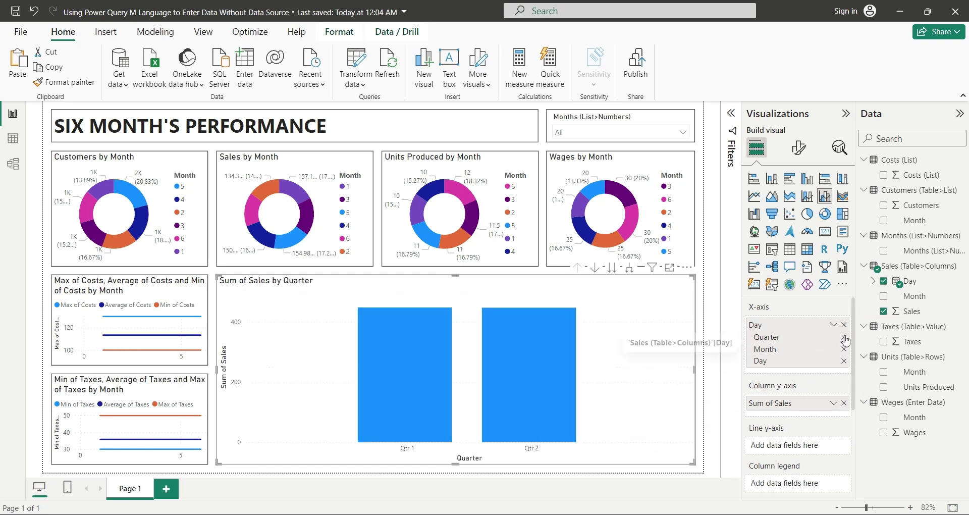
click(844, 337)
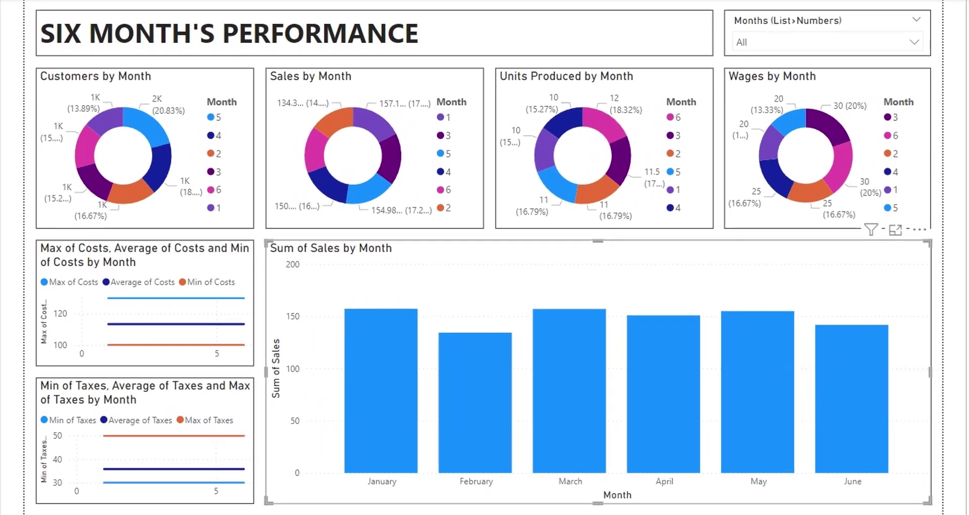
- Deselect the chart, cross-filter from the first donut by April, February, March, June and January, then clear
click(948, 397)
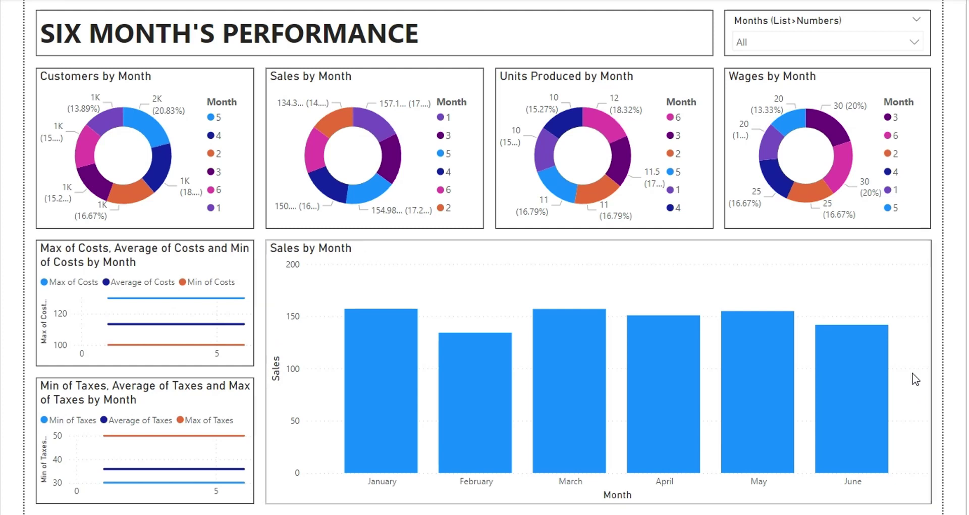
click(160, 161)
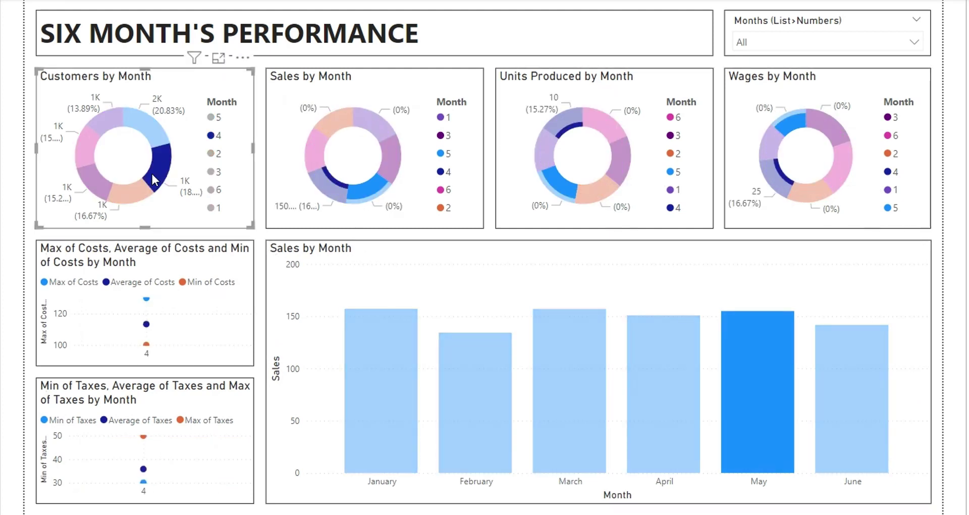
click(101, 188)
click(92, 166)
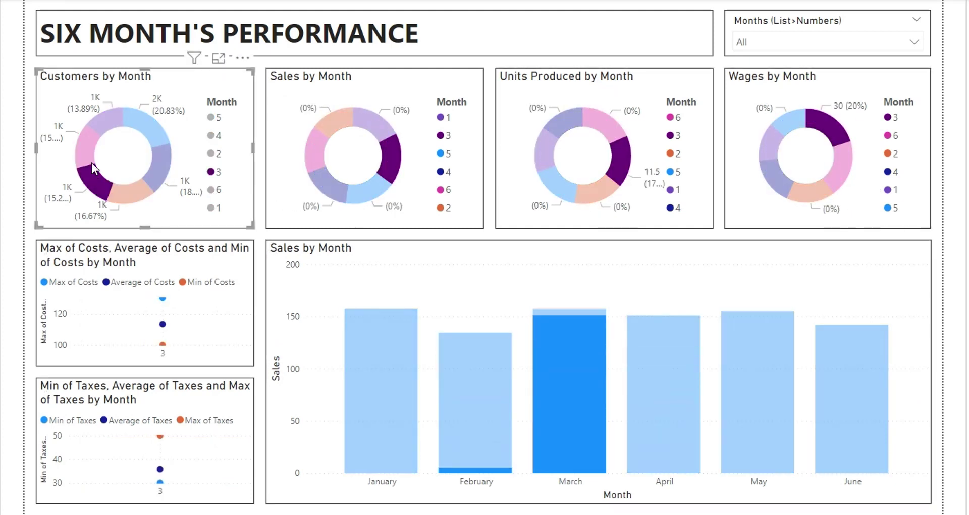
click(94, 132)
click(104, 117)
click(104, 116)
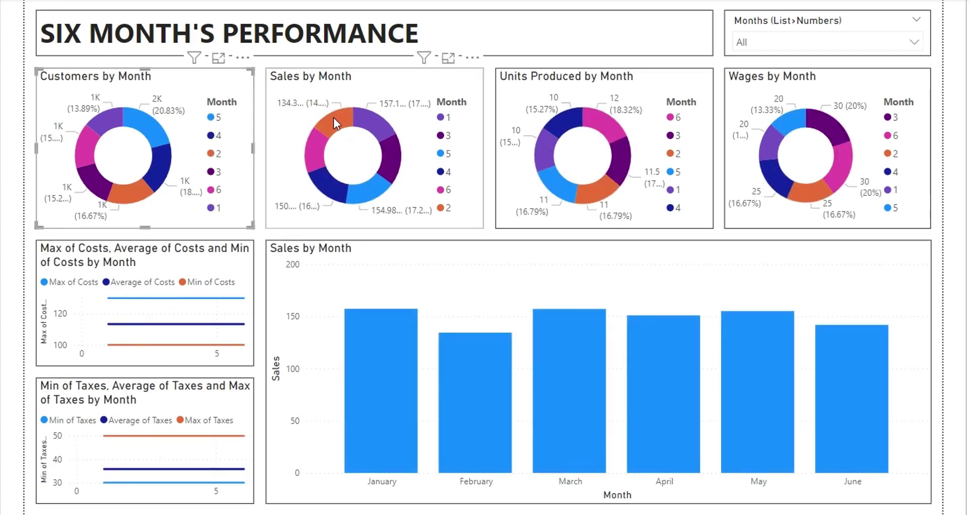
- Cross-filter the report from the Sales donut by February, June, April, May and March
click(334, 119)
click(314, 147)
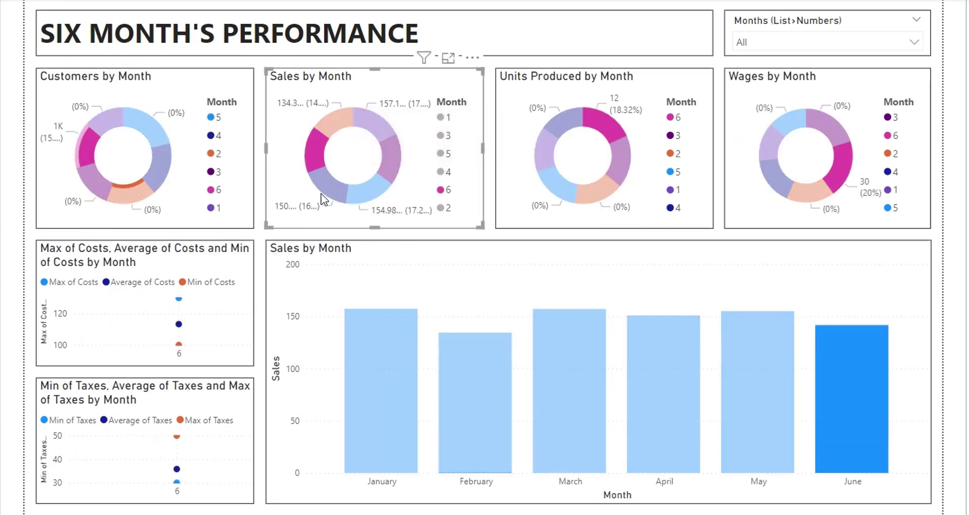
click(326, 190)
click(373, 185)
click(394, 156)
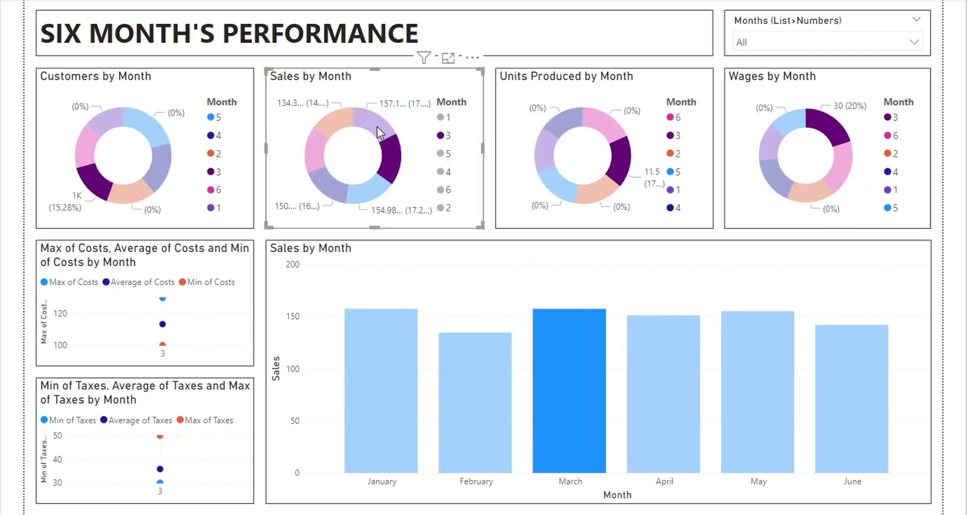